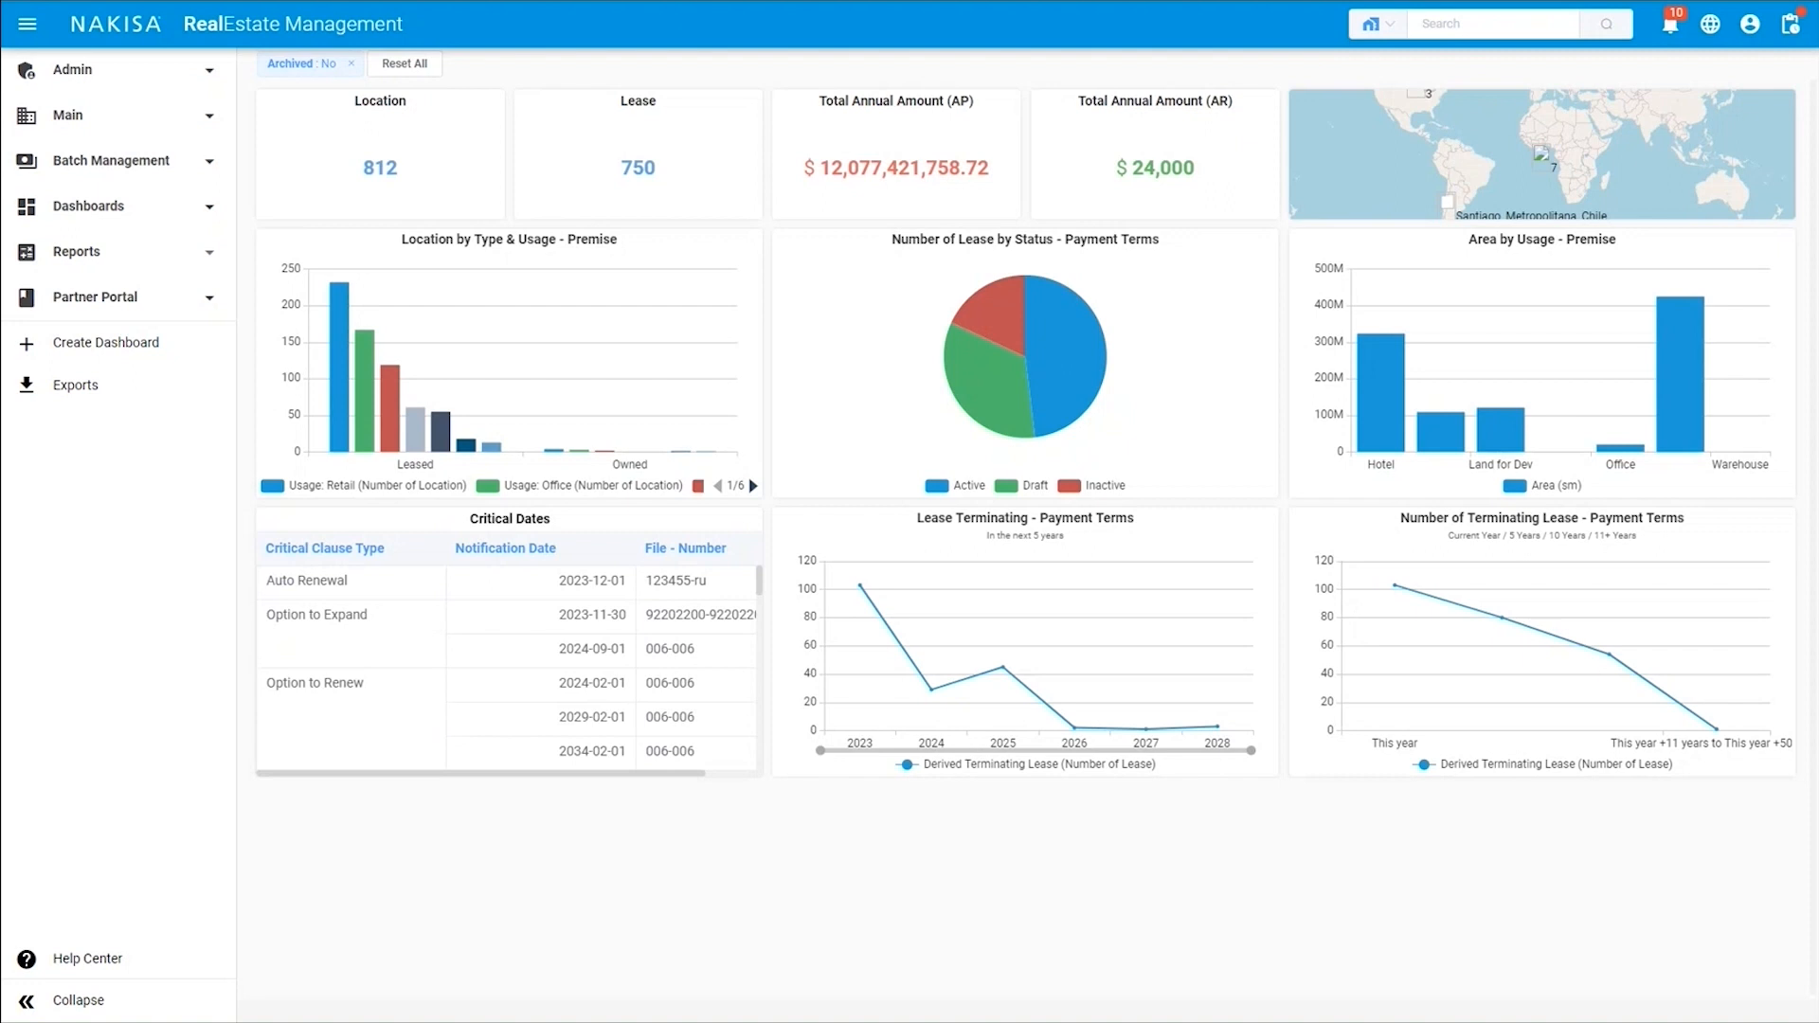
Open the Locations list and check which filters are available for it.
left_click(202, 120)
left_click(150, 178)
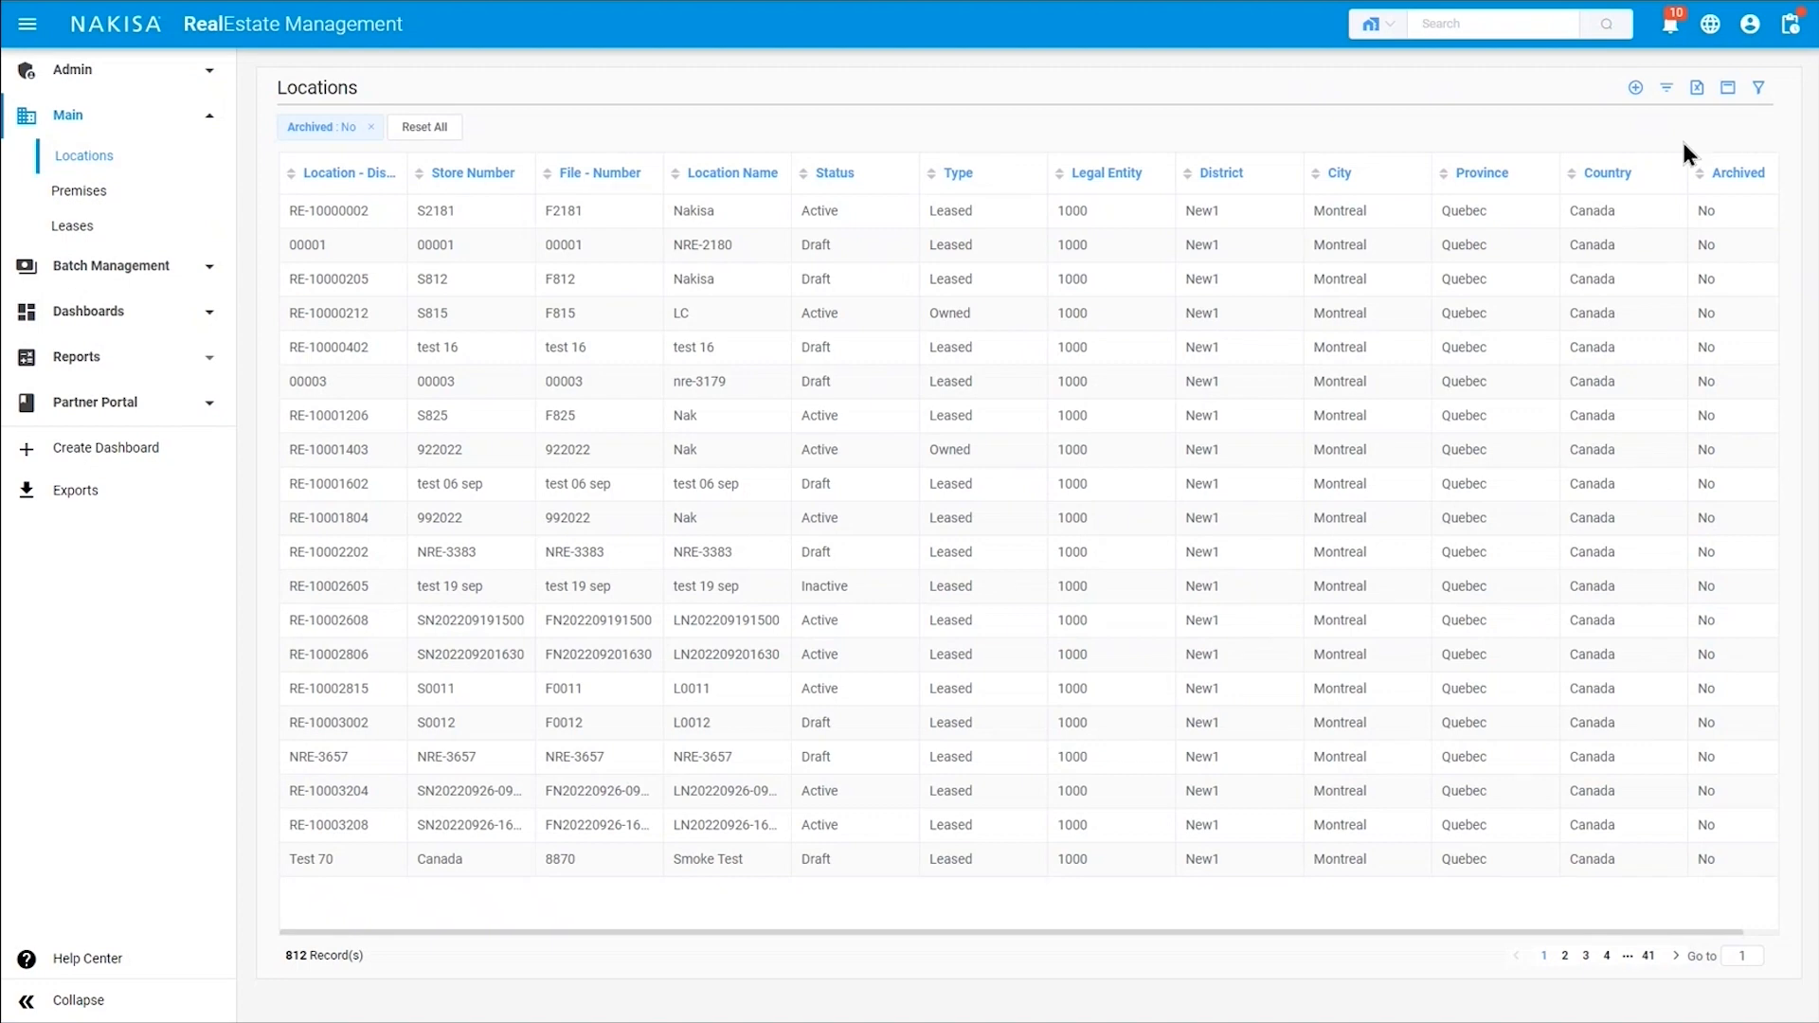
left_click(1758, 88)
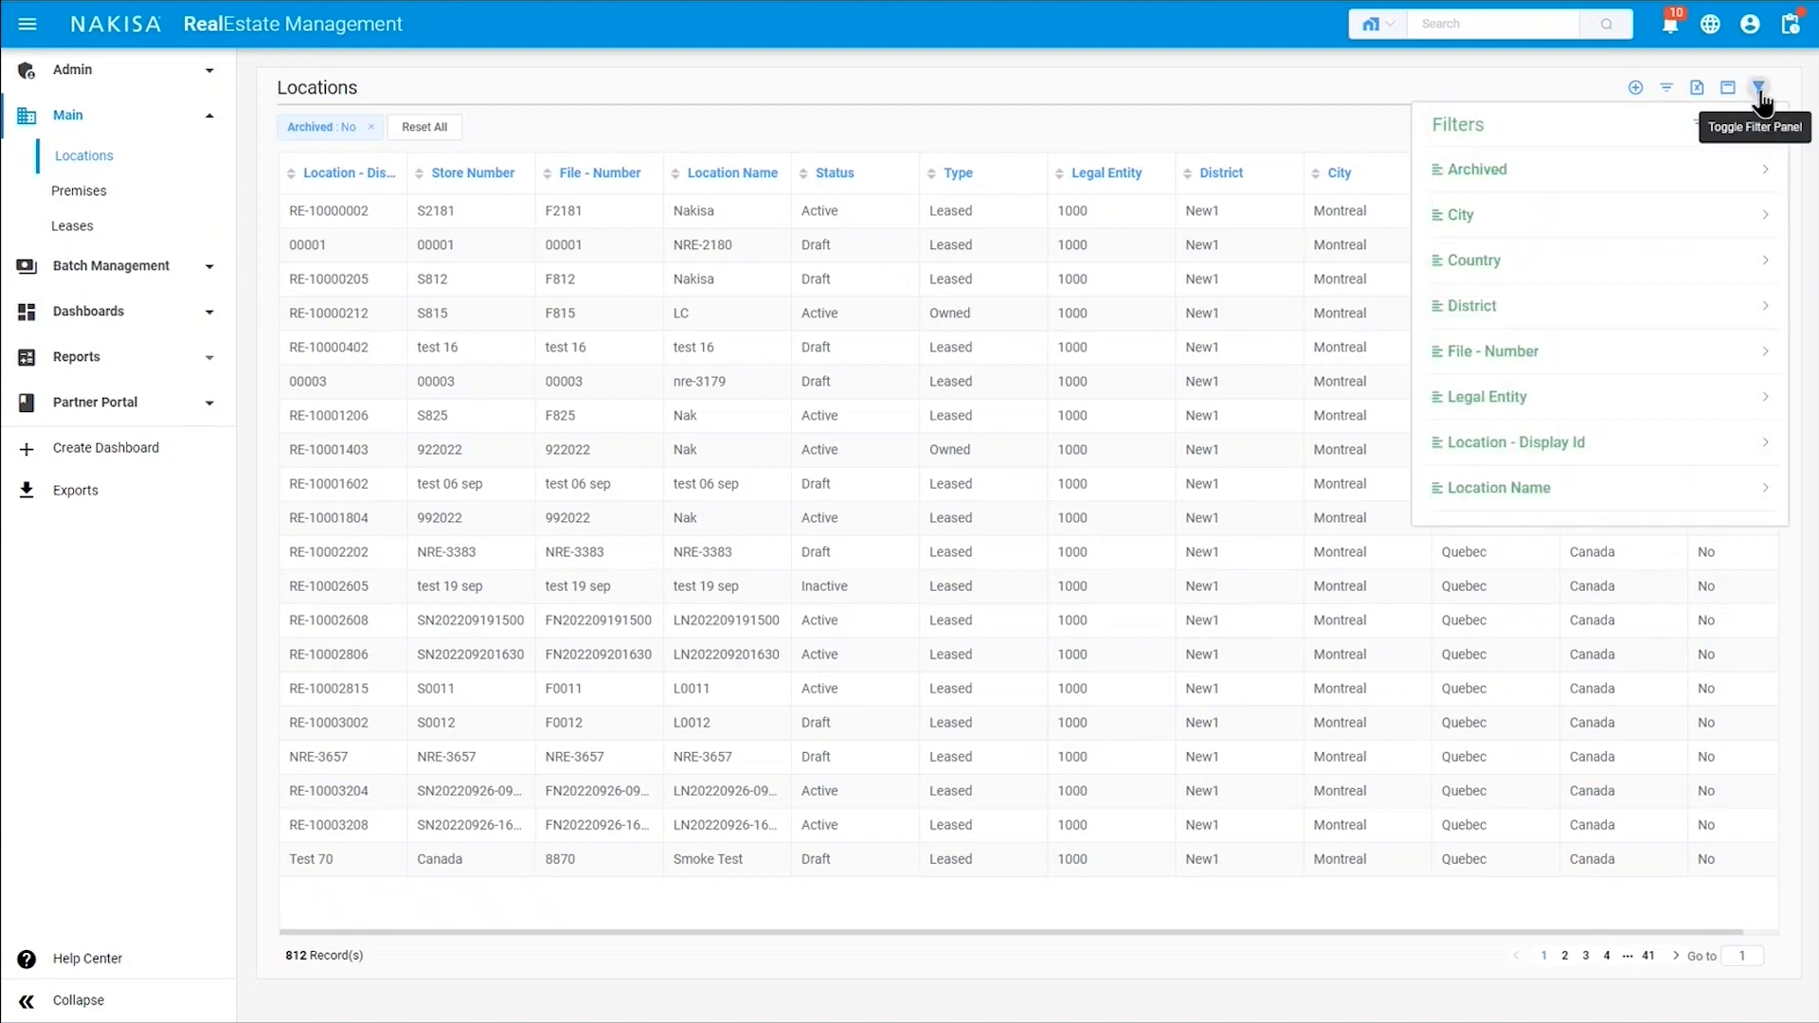
left_click(1759, 94)
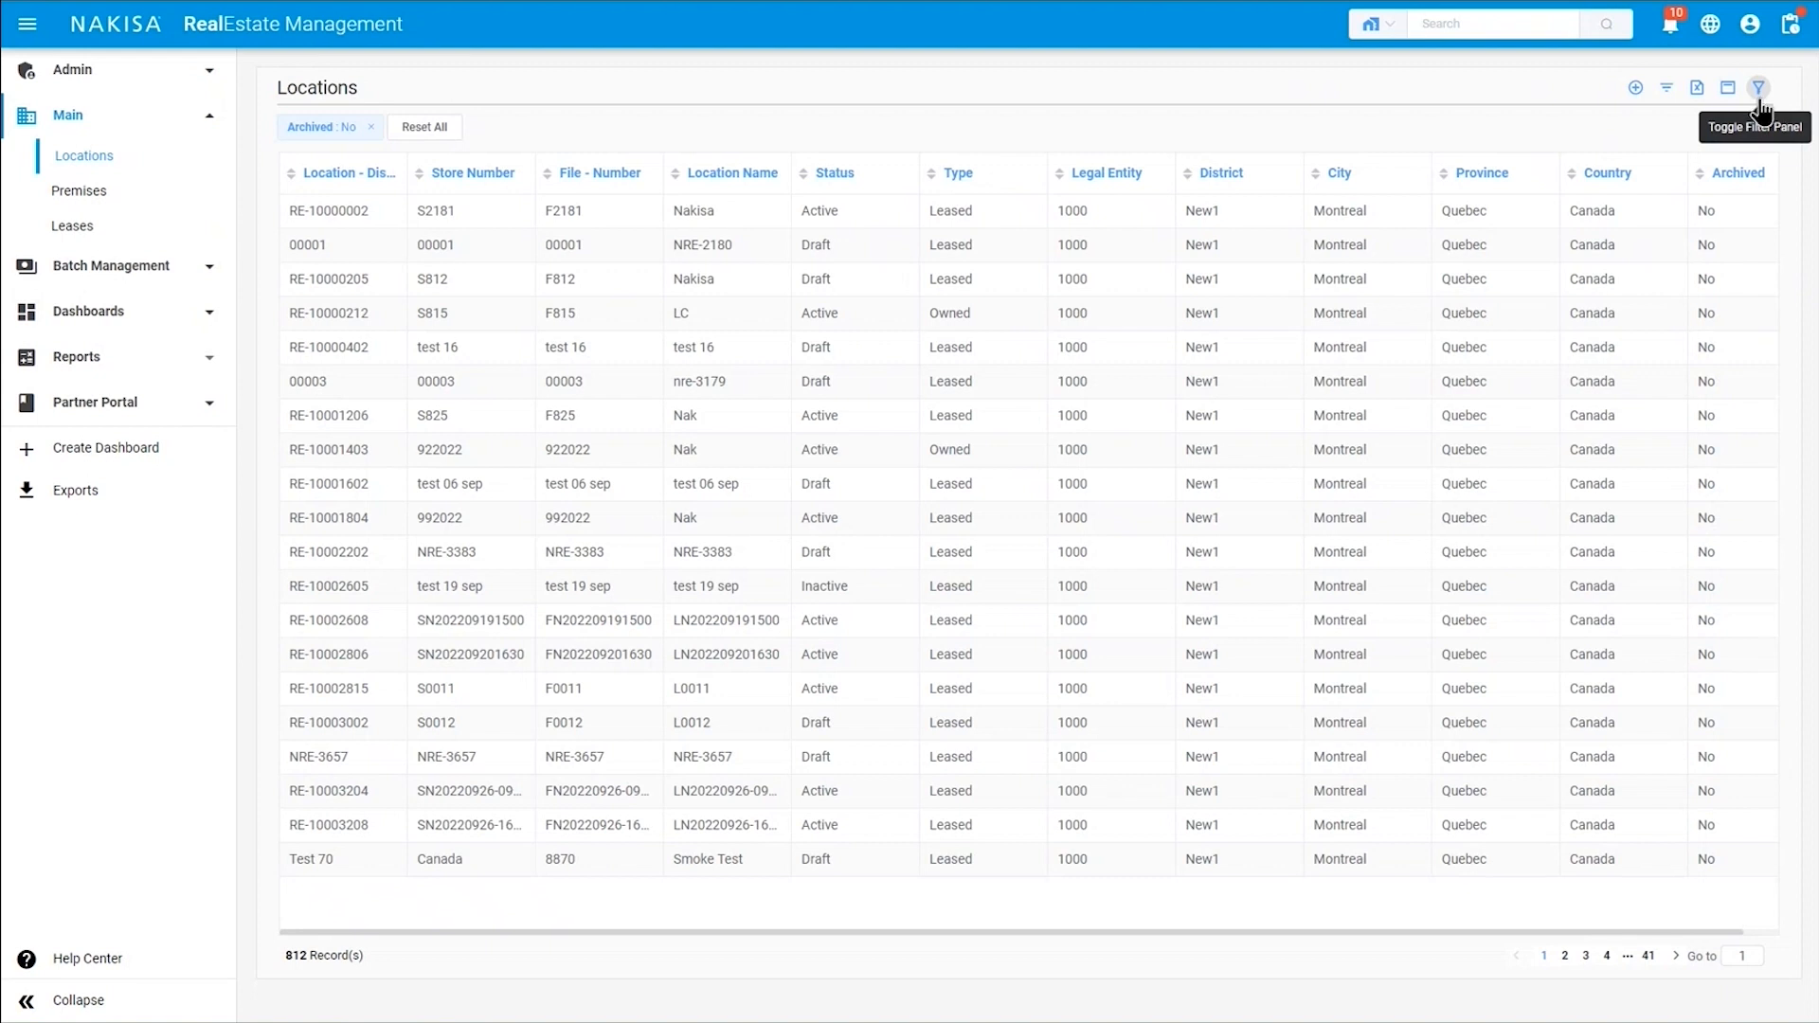
Start a new location with store number 75, file number 75 and type Leased.
left_click(1634, 90)
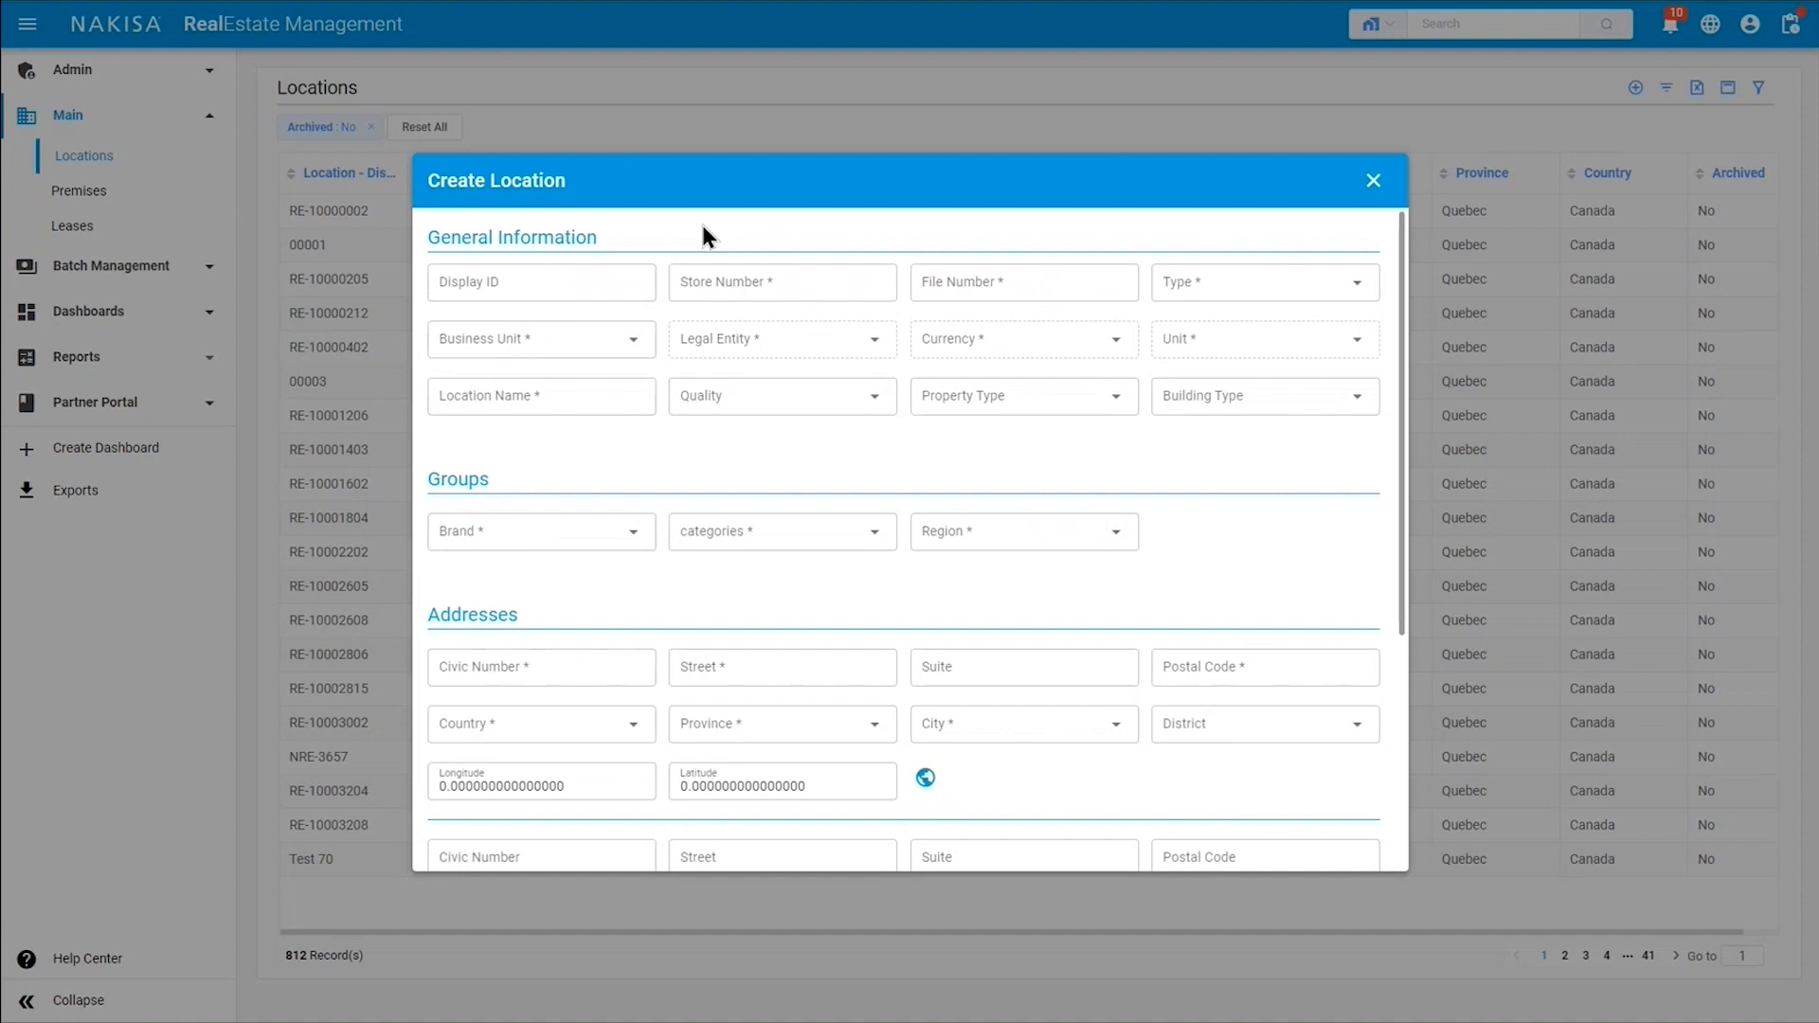
left_click(730, 283)
type("75")
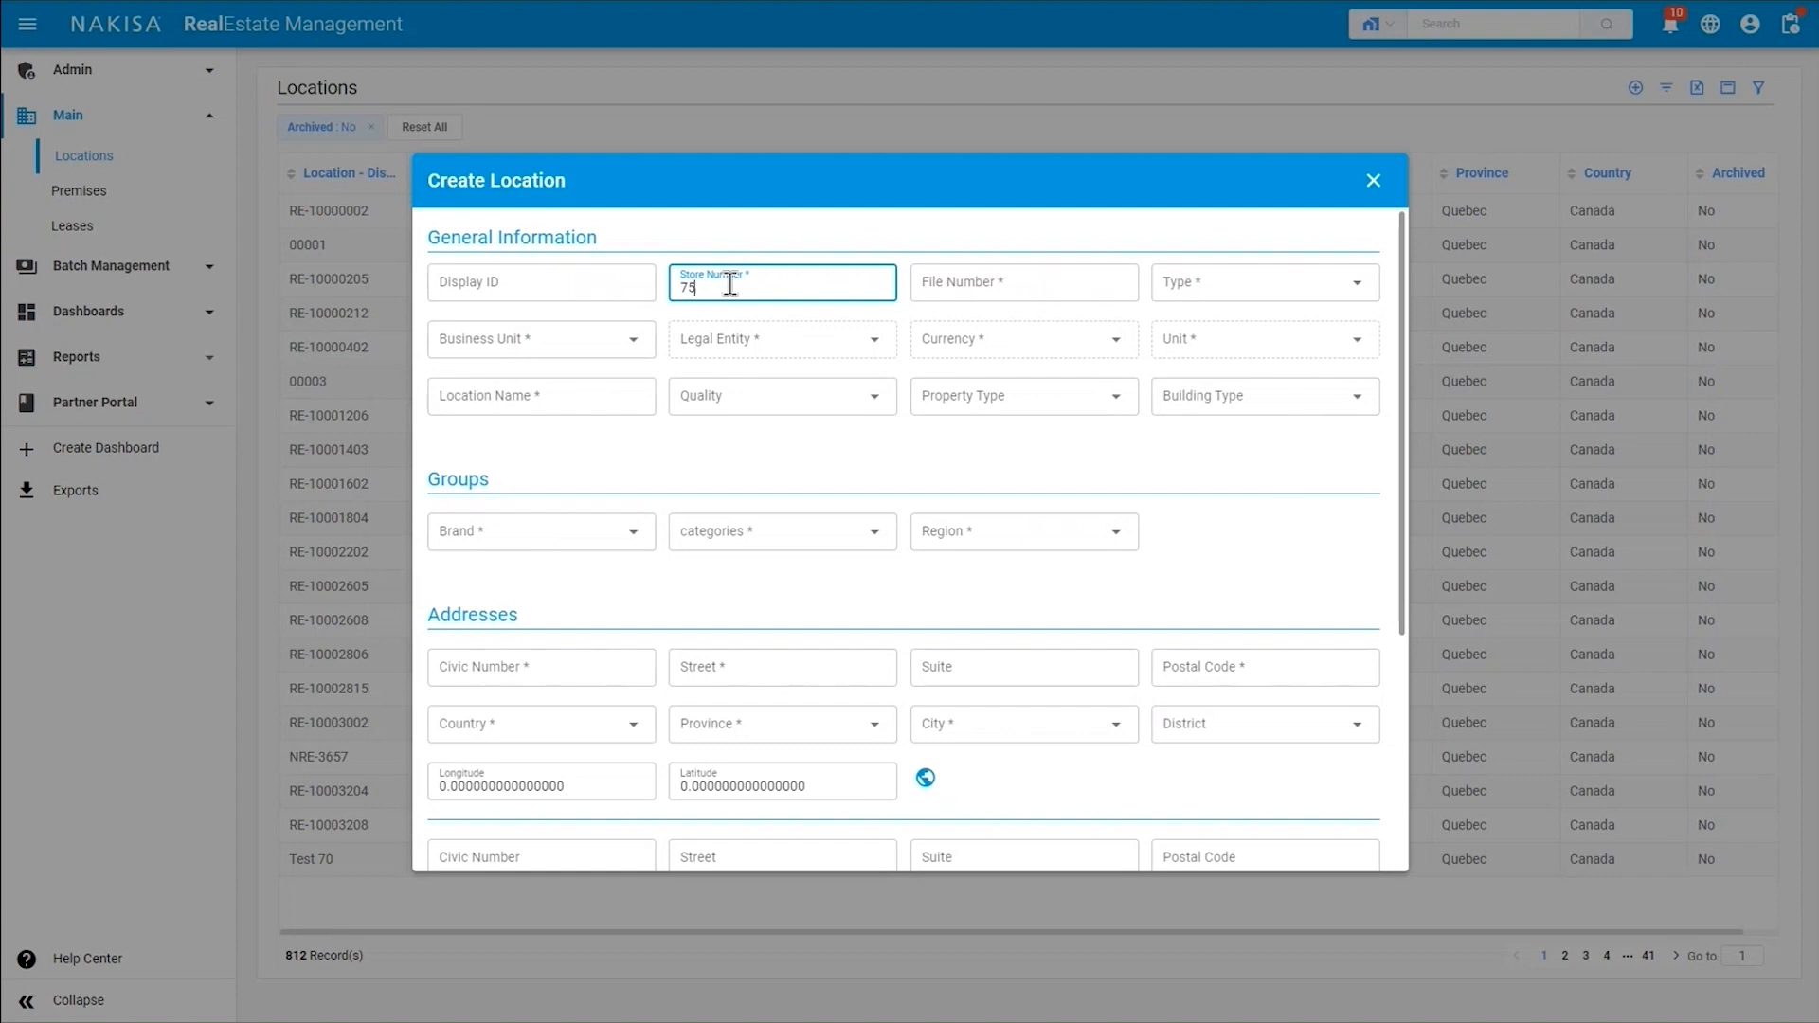
left_click(1019, 288)
type("75")
left_click(1206, 290)
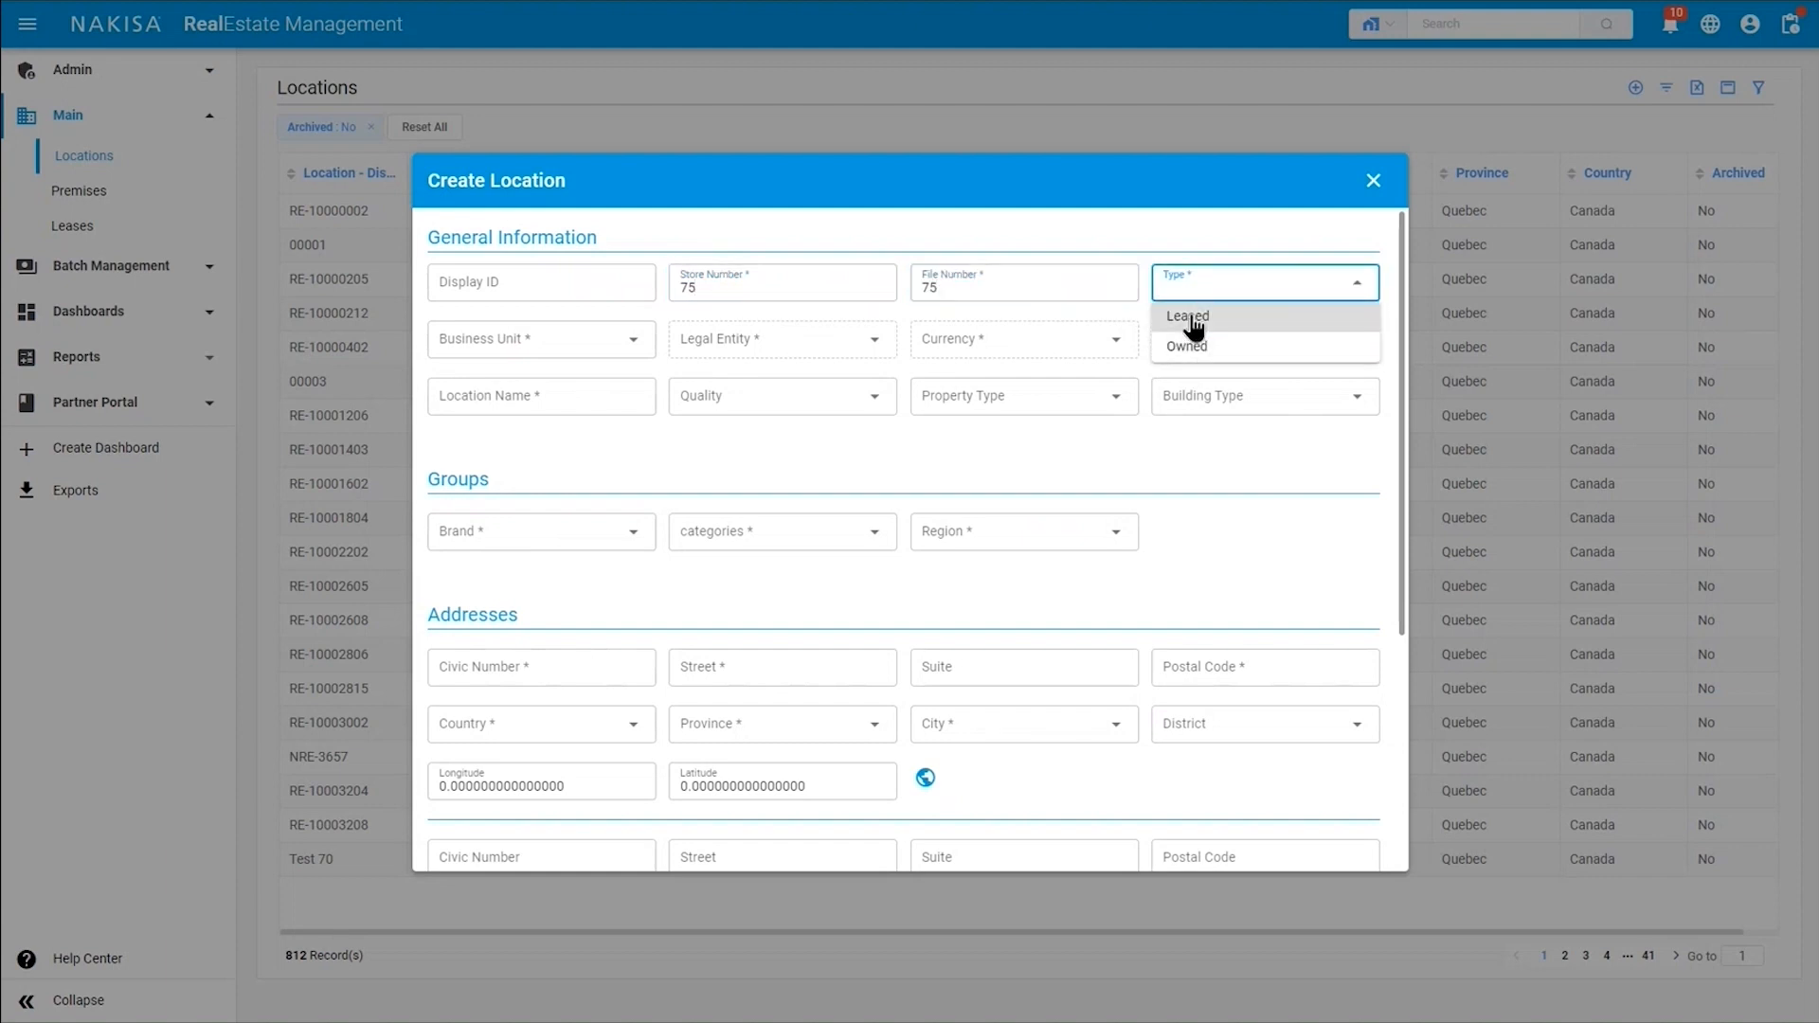
left_click(1196, 318)
Assign the new location to Global Business Unit and legal entity 1000 - CA - FINQ8S-300.
left_click(505, 343)
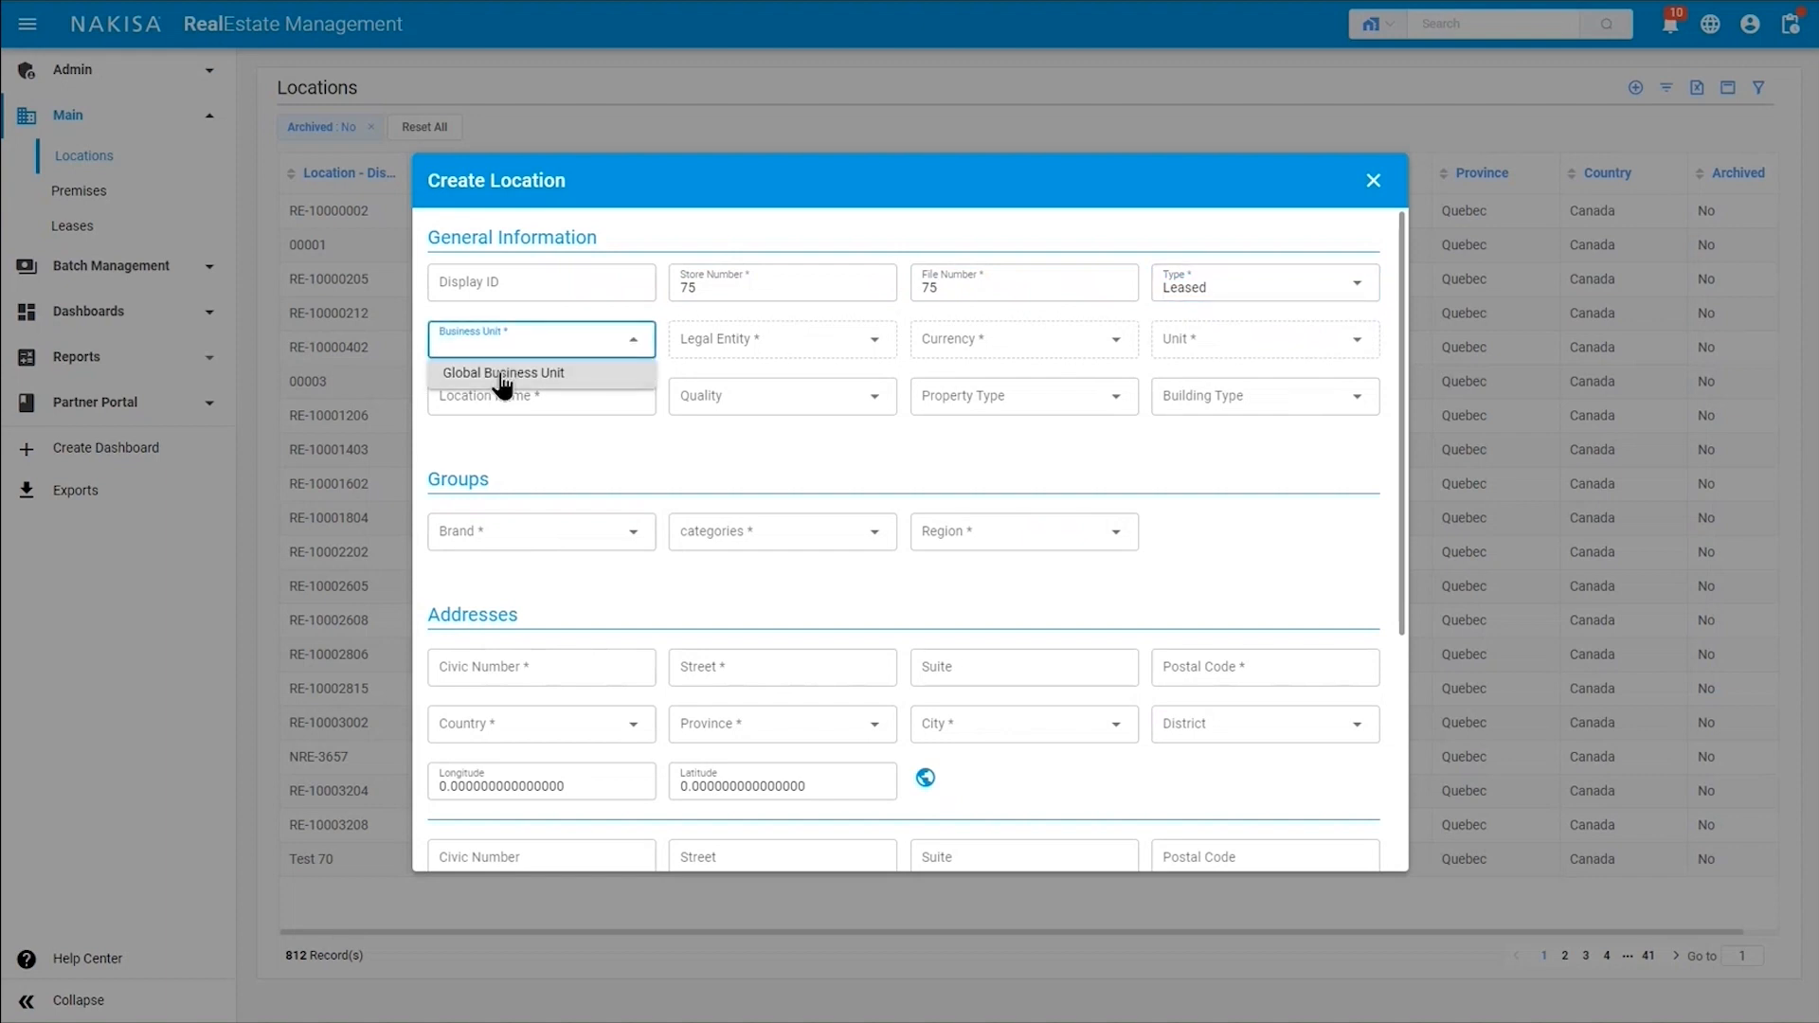
left_click(507, 376)
left_click(754, 346)
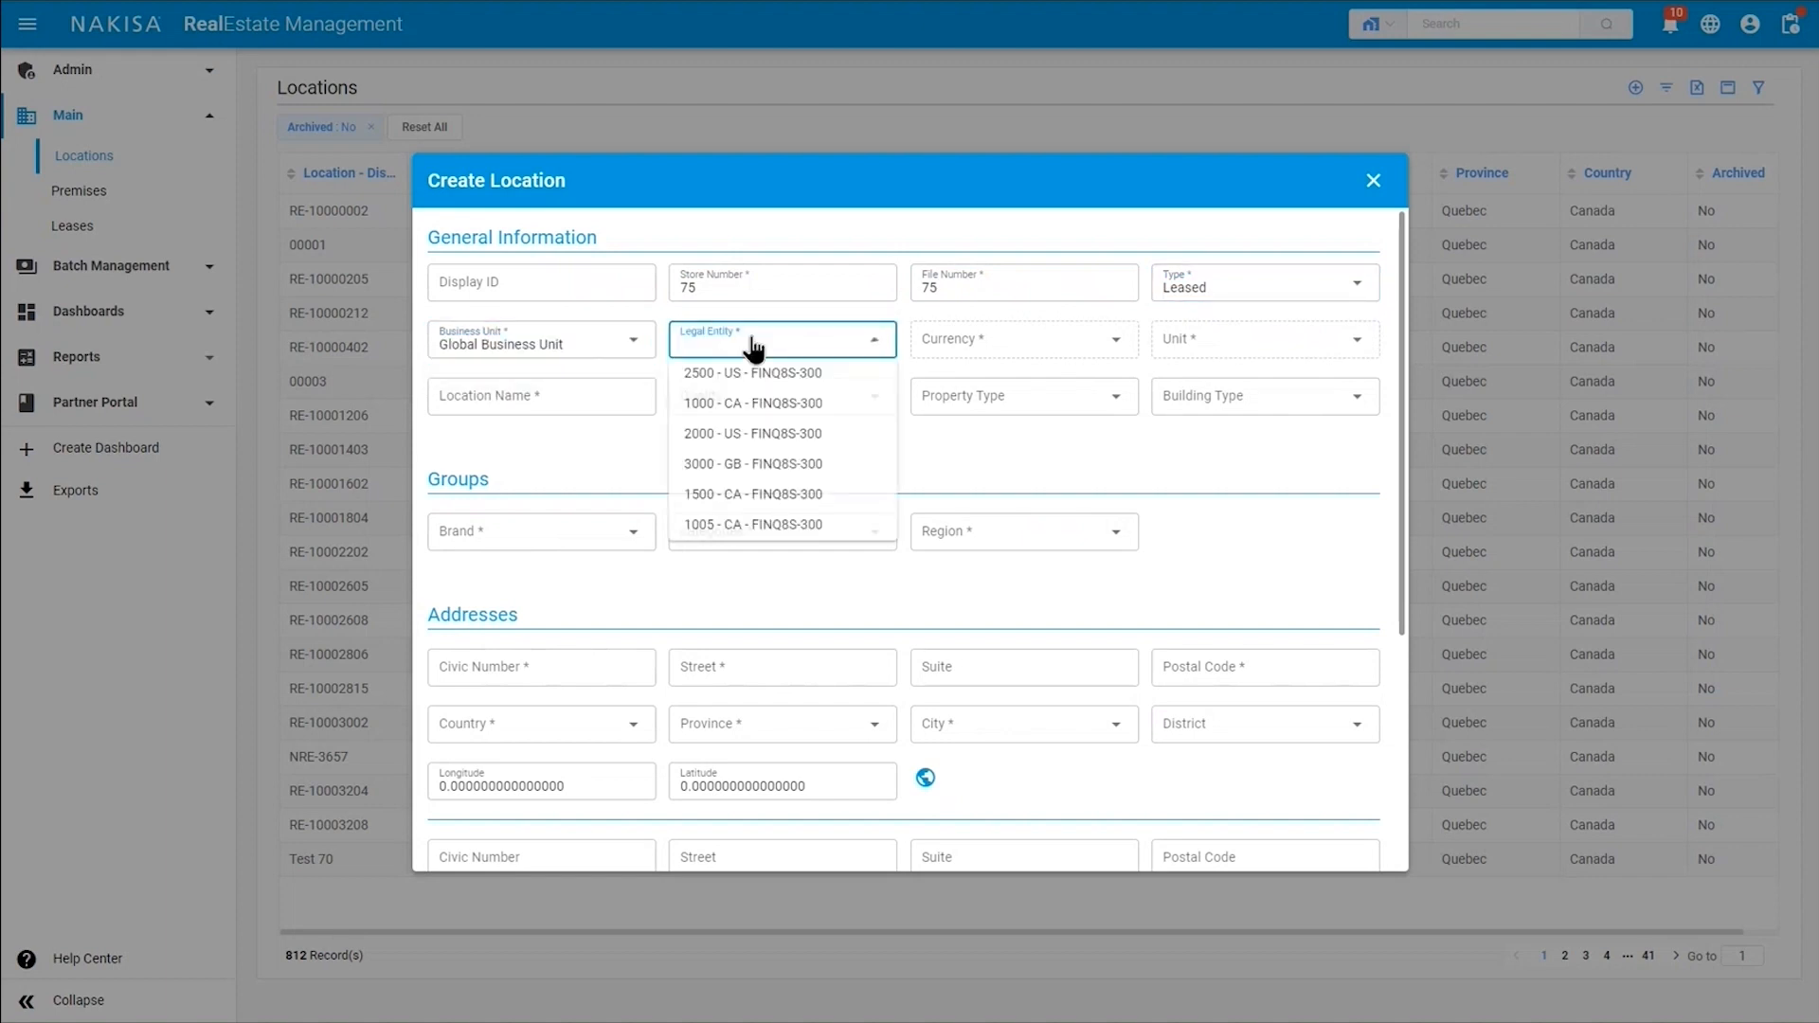
left_click(749, 403)
Set the location's currency to CAD - Canadian Dollar and its unit to Sm.
left_click(973, 339)
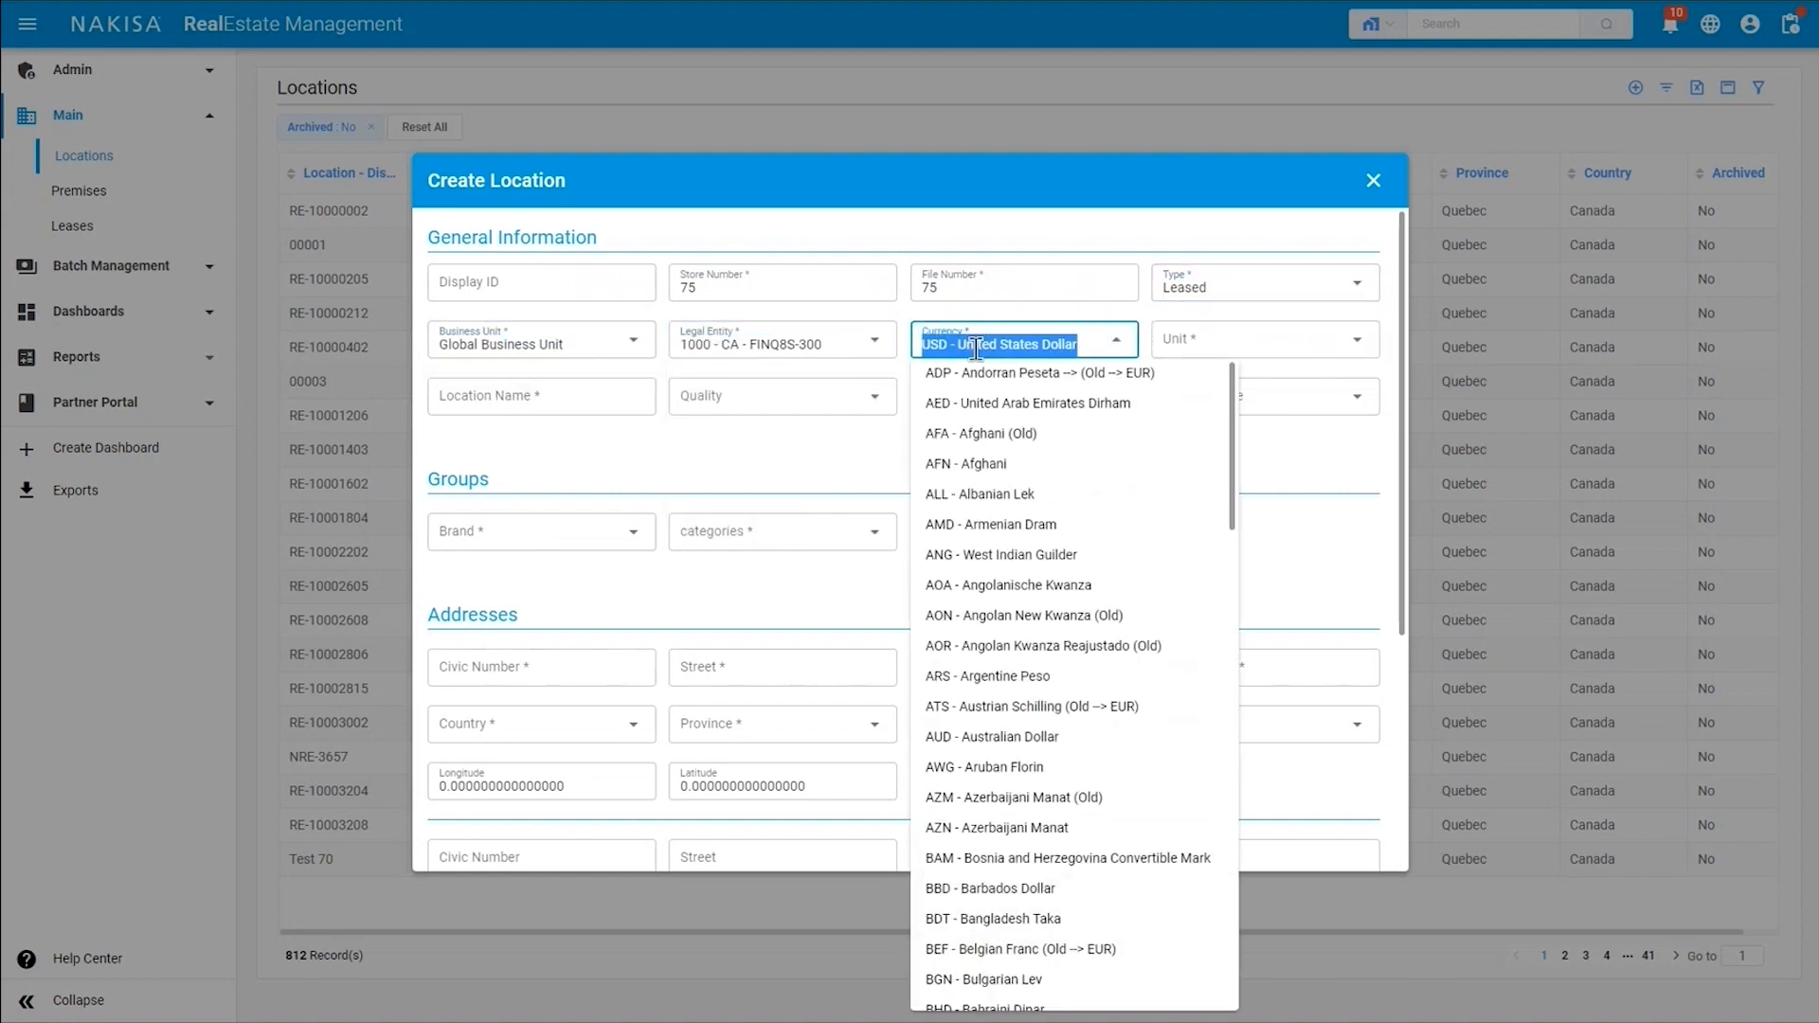
type("cad")
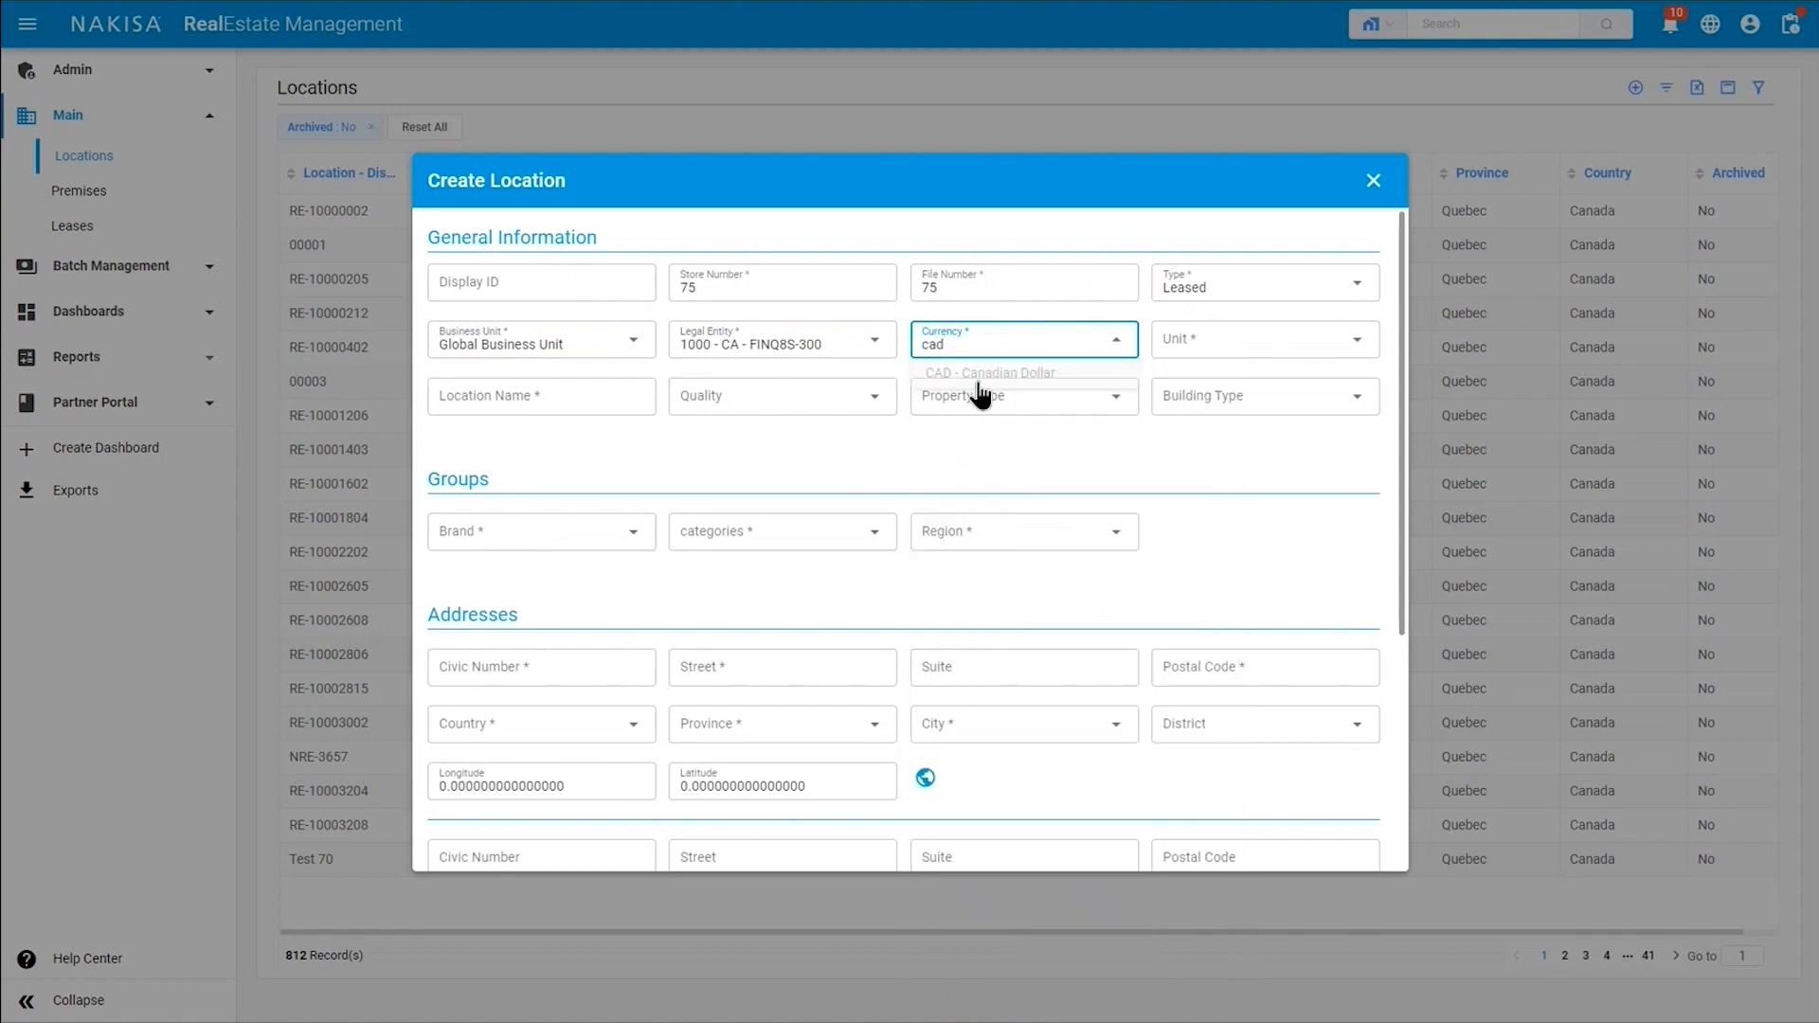
left_click(990, 376)
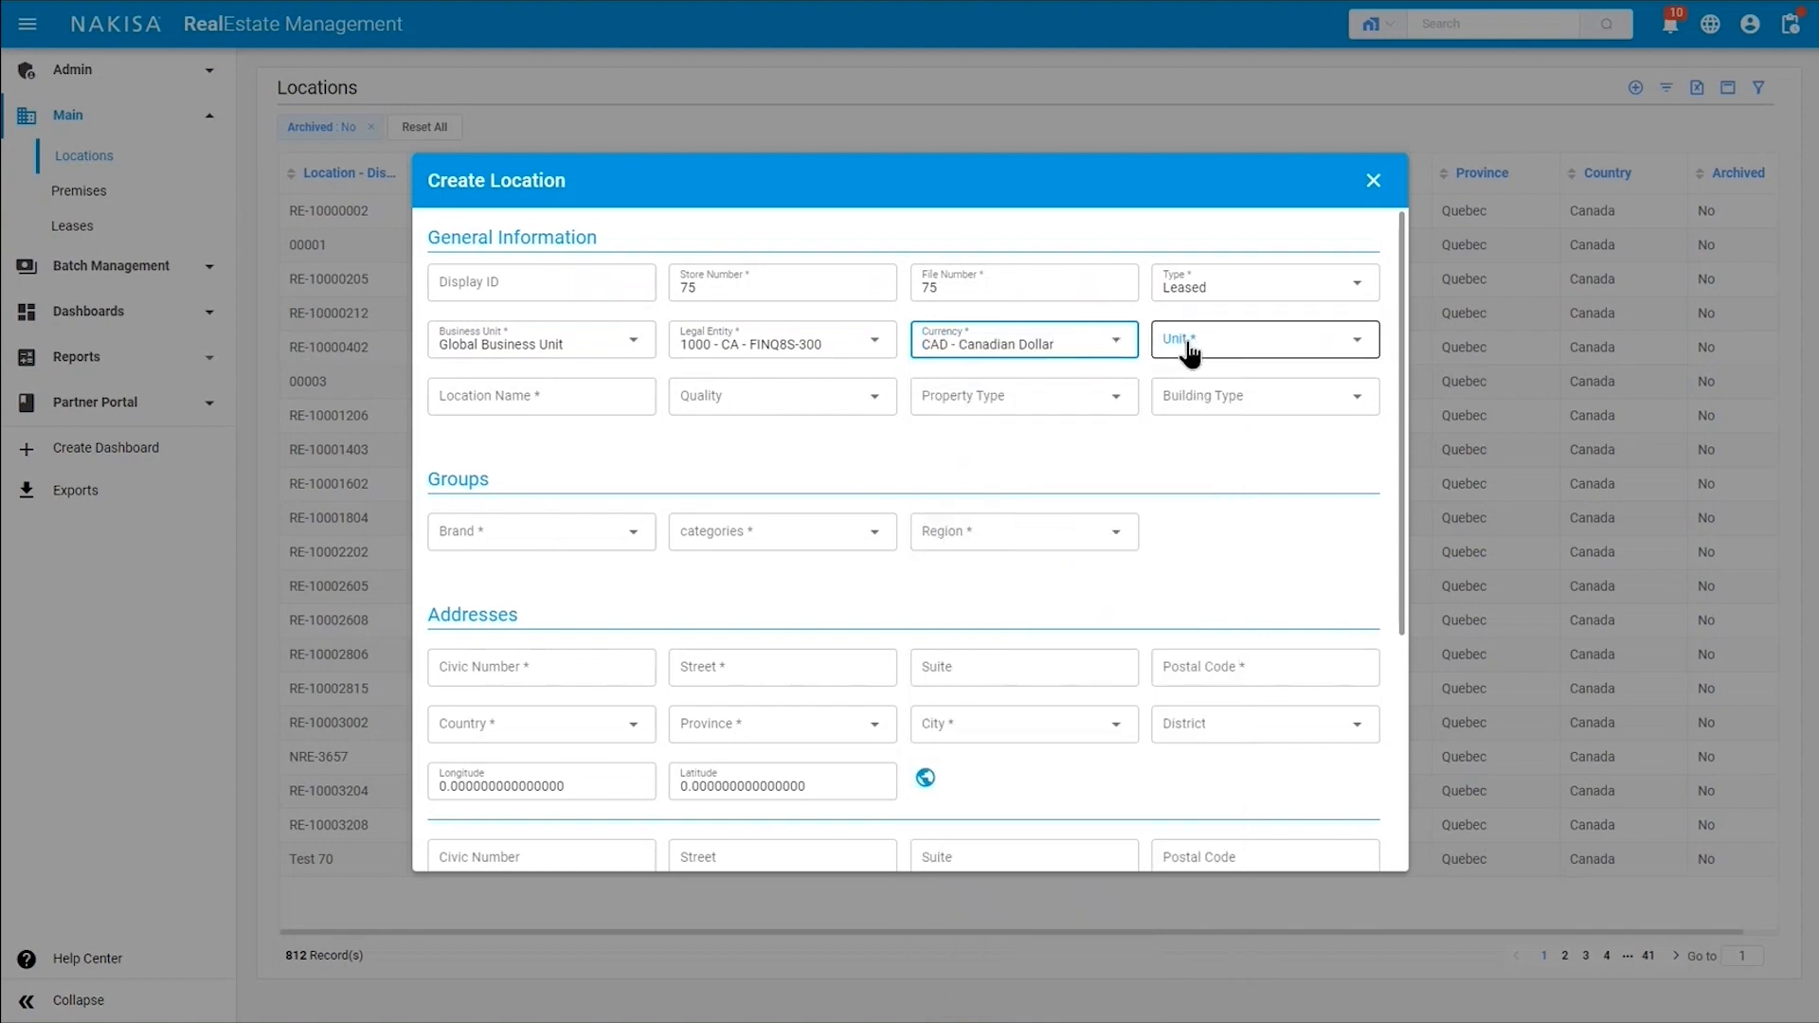
left_click(1189, 345)
left_click(1184, 464)
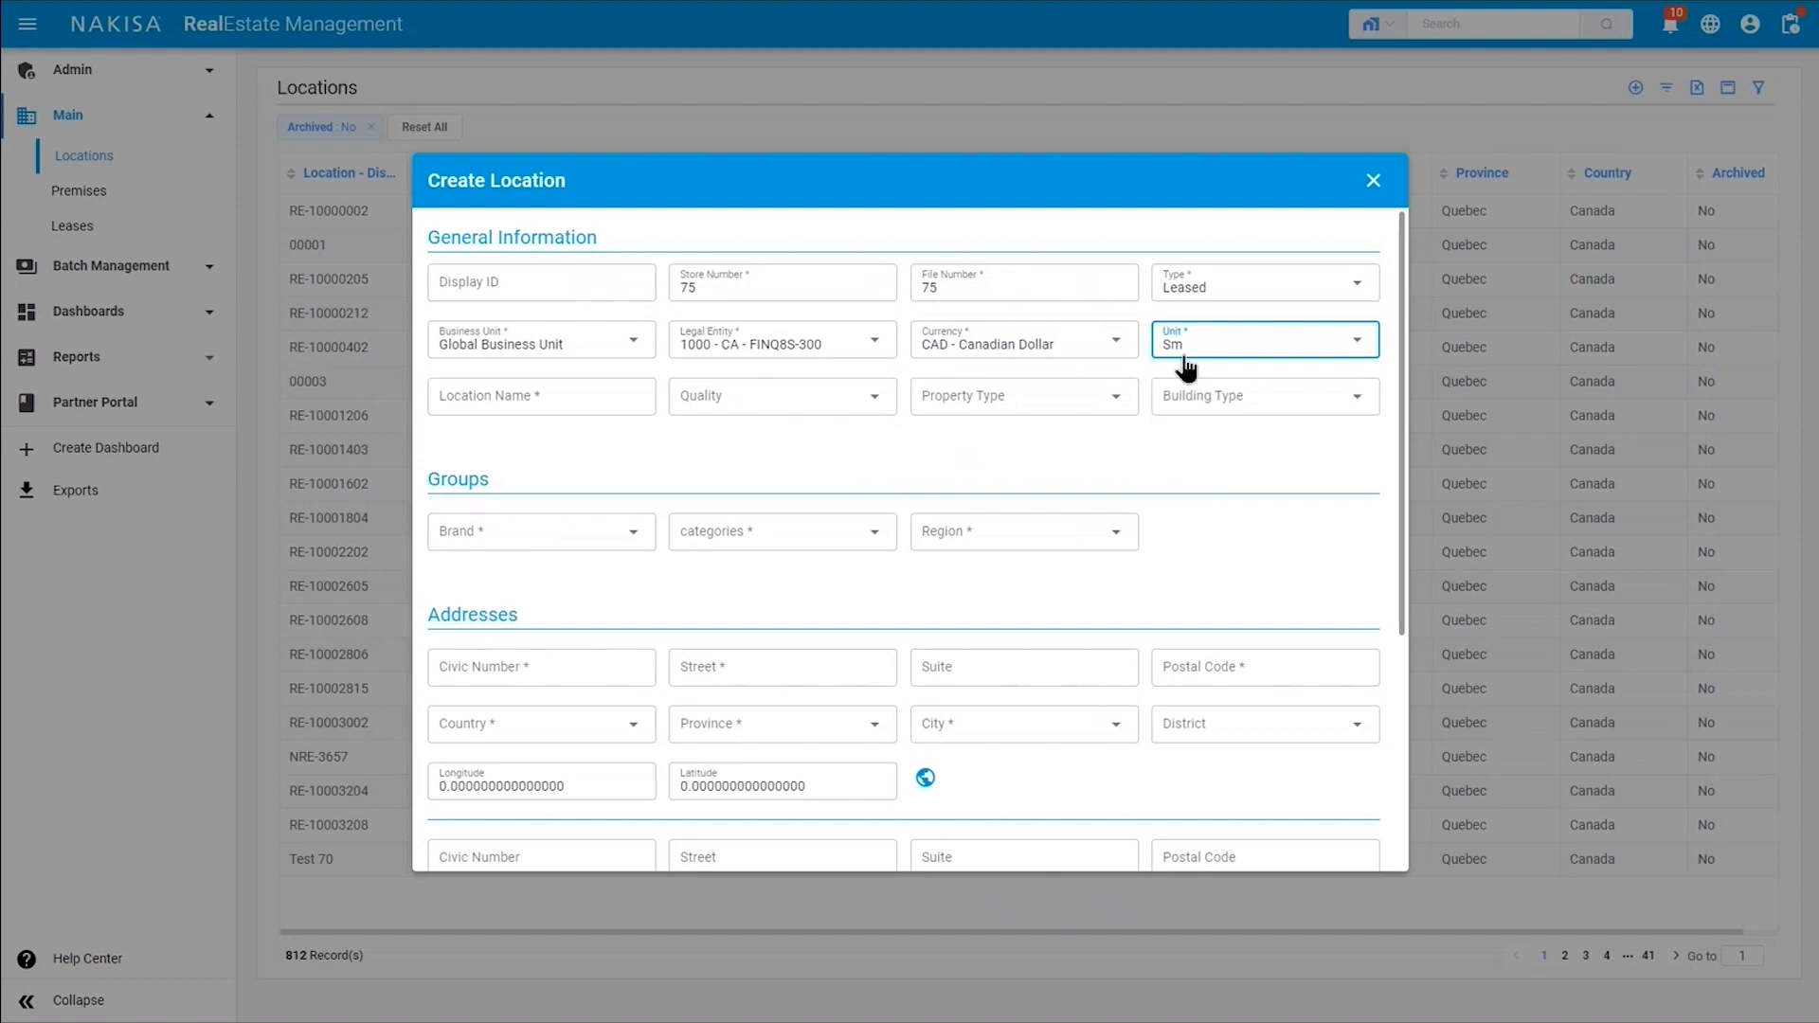
Name the location Plaza Montreal and rate its quality as Excellent.
left_click(508, 397)
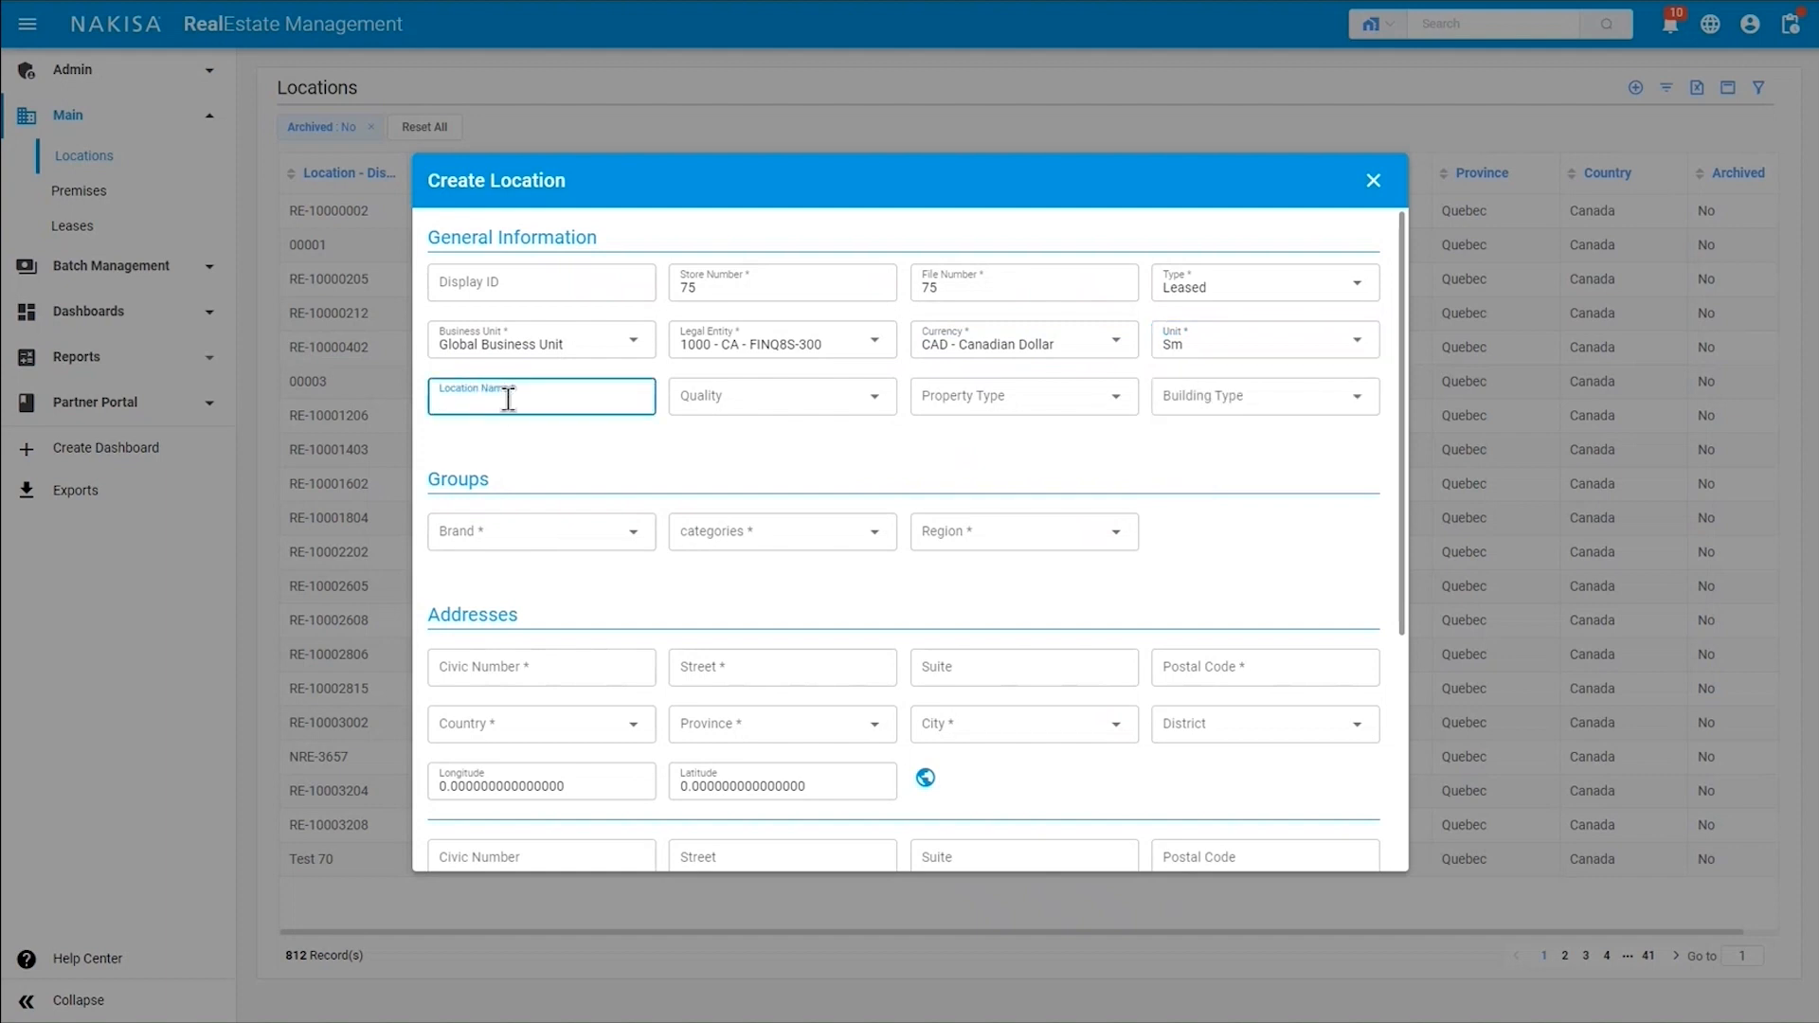
type("Plaza Montreal")
left_click(734, 414)
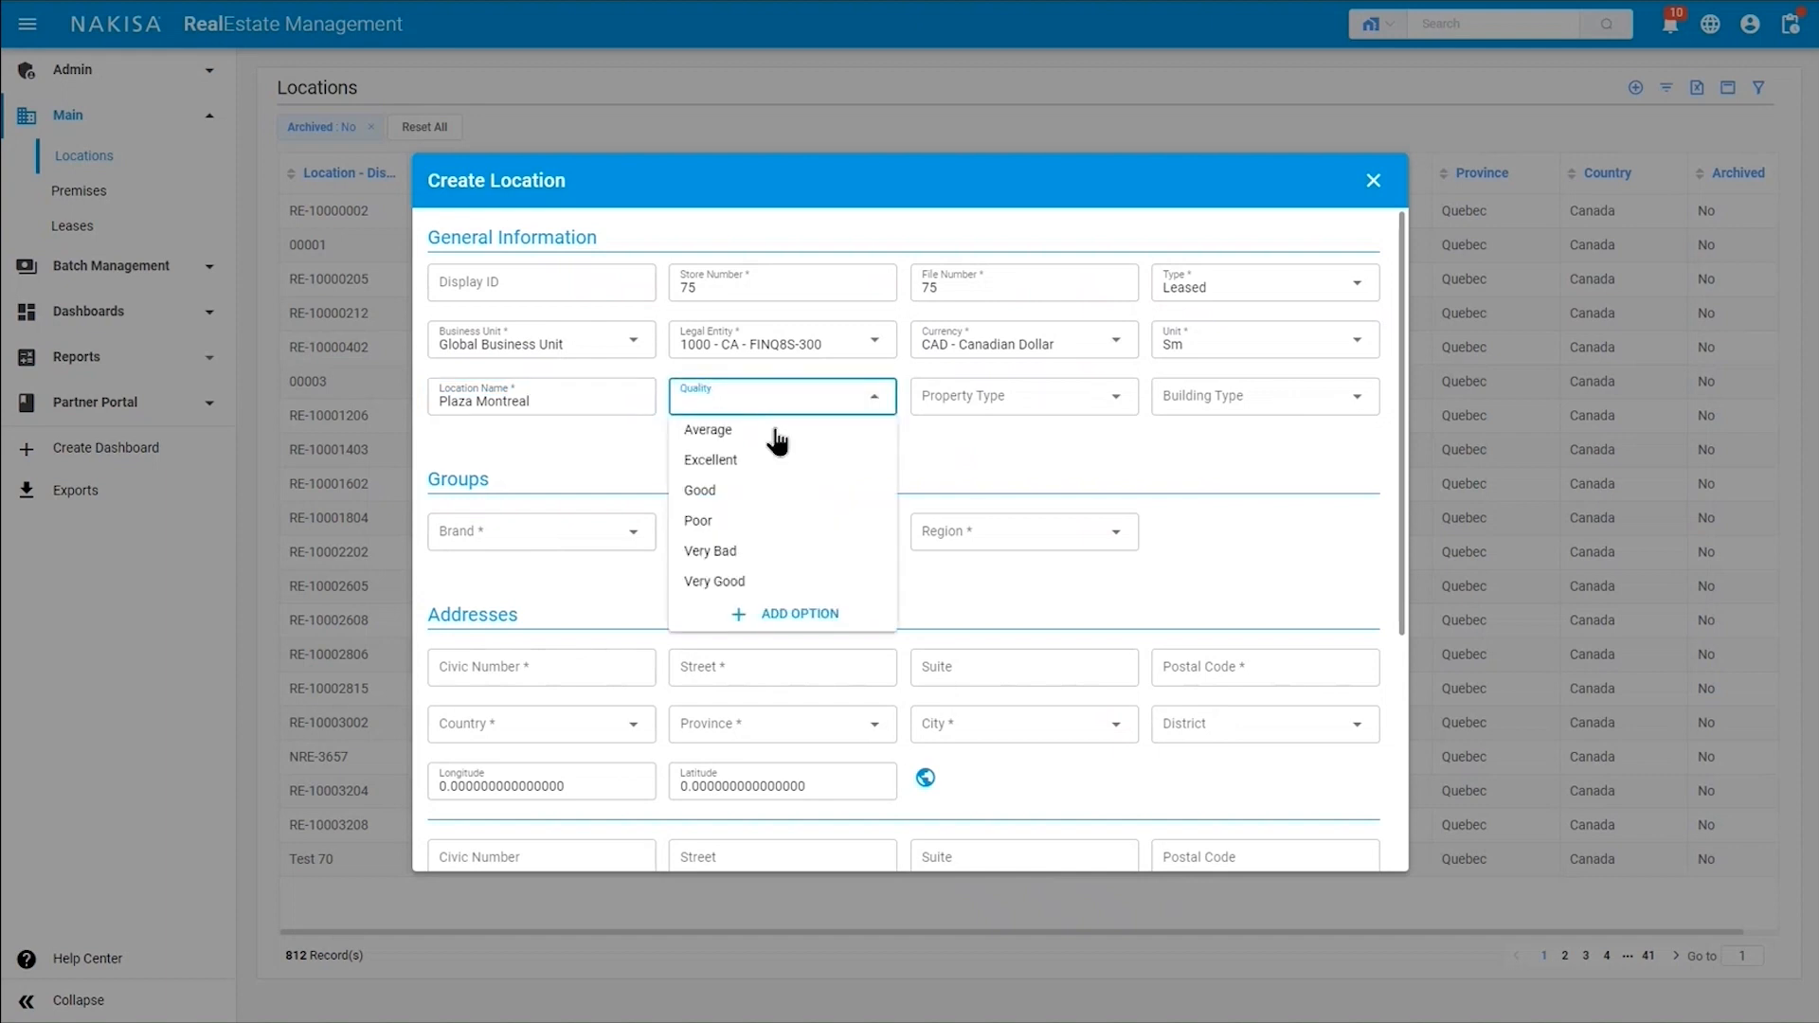
left_click(775, 462)
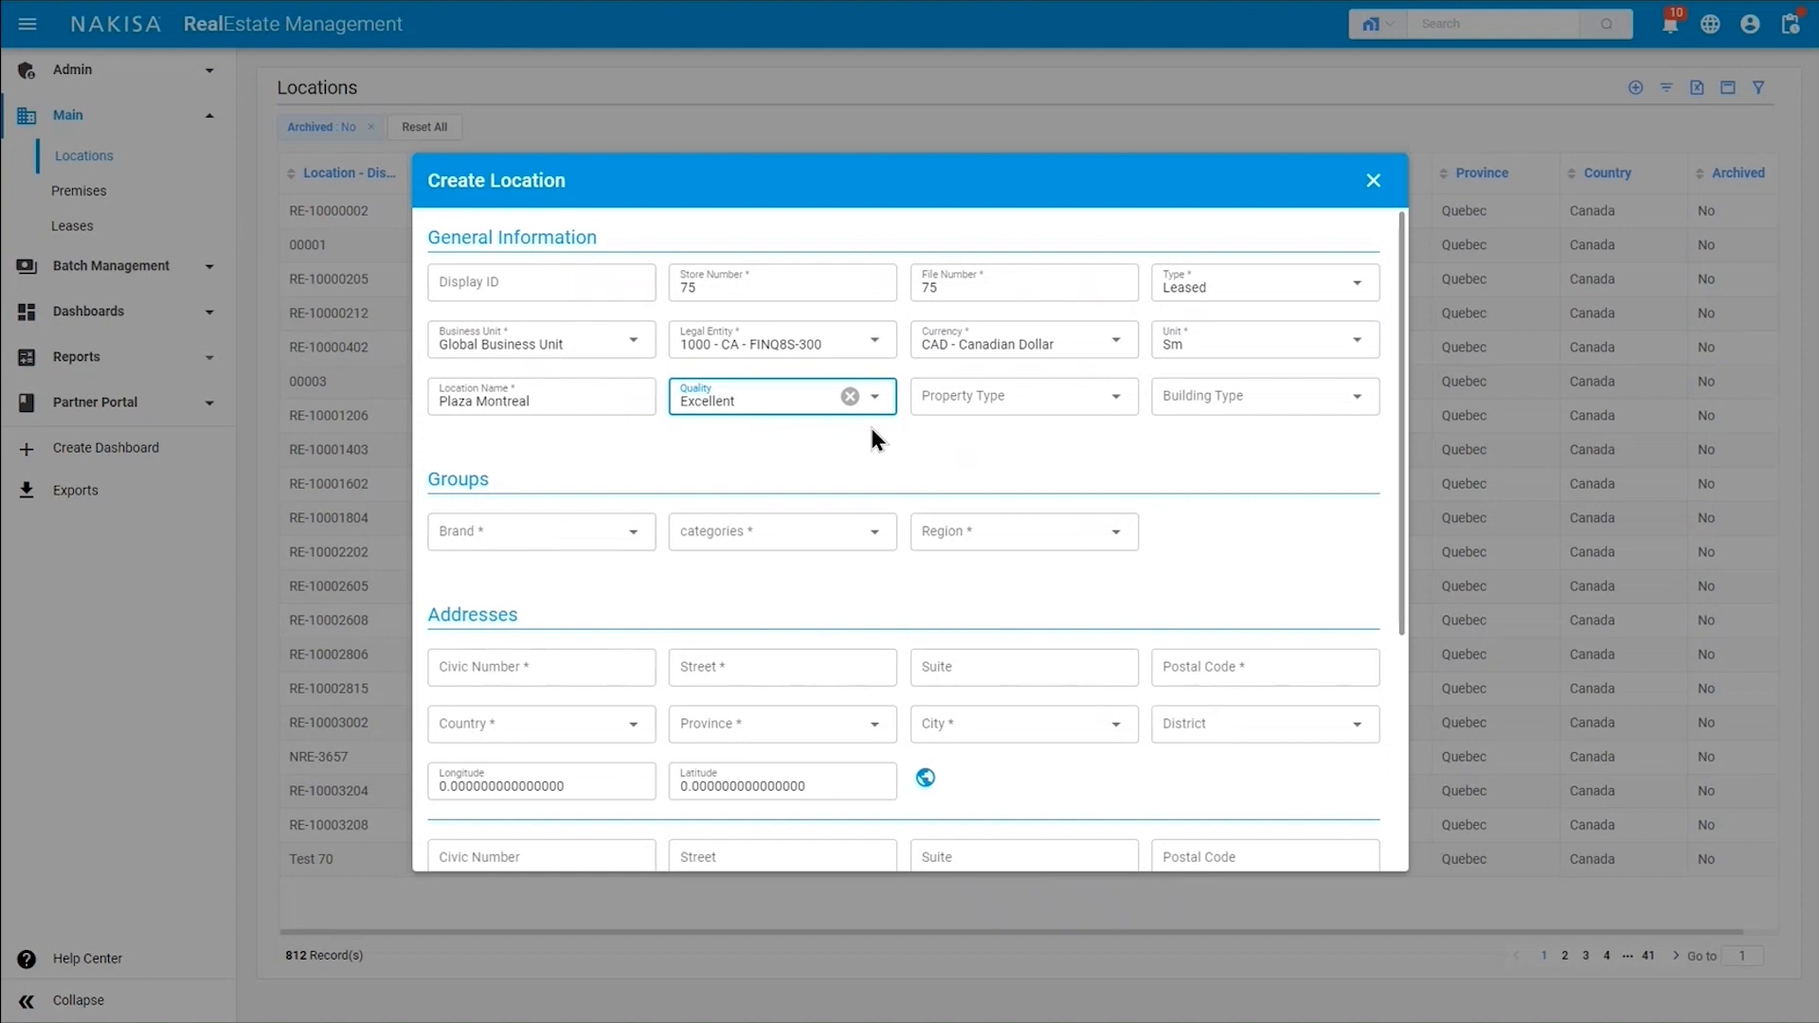
Set the location's property type to Shopping Center and its building type to Retail.
left_click(952, 417)
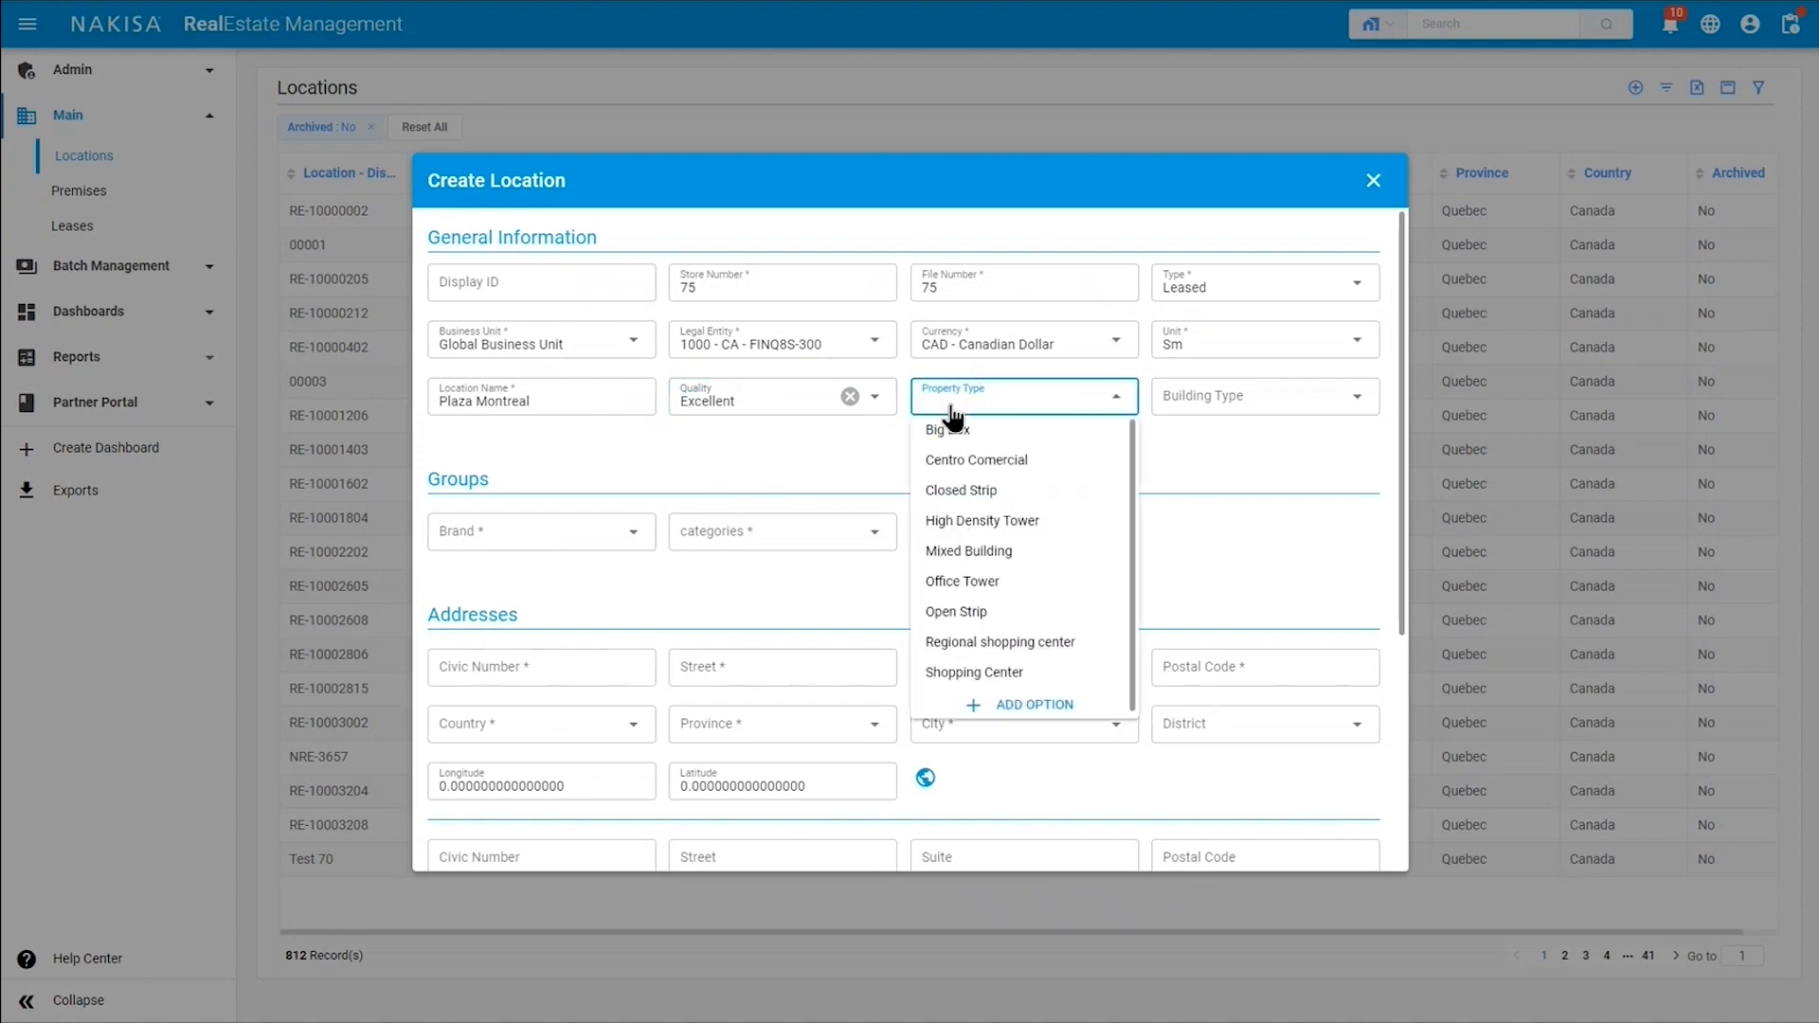
left_click(1026, 673)
left_click(1228, 405)
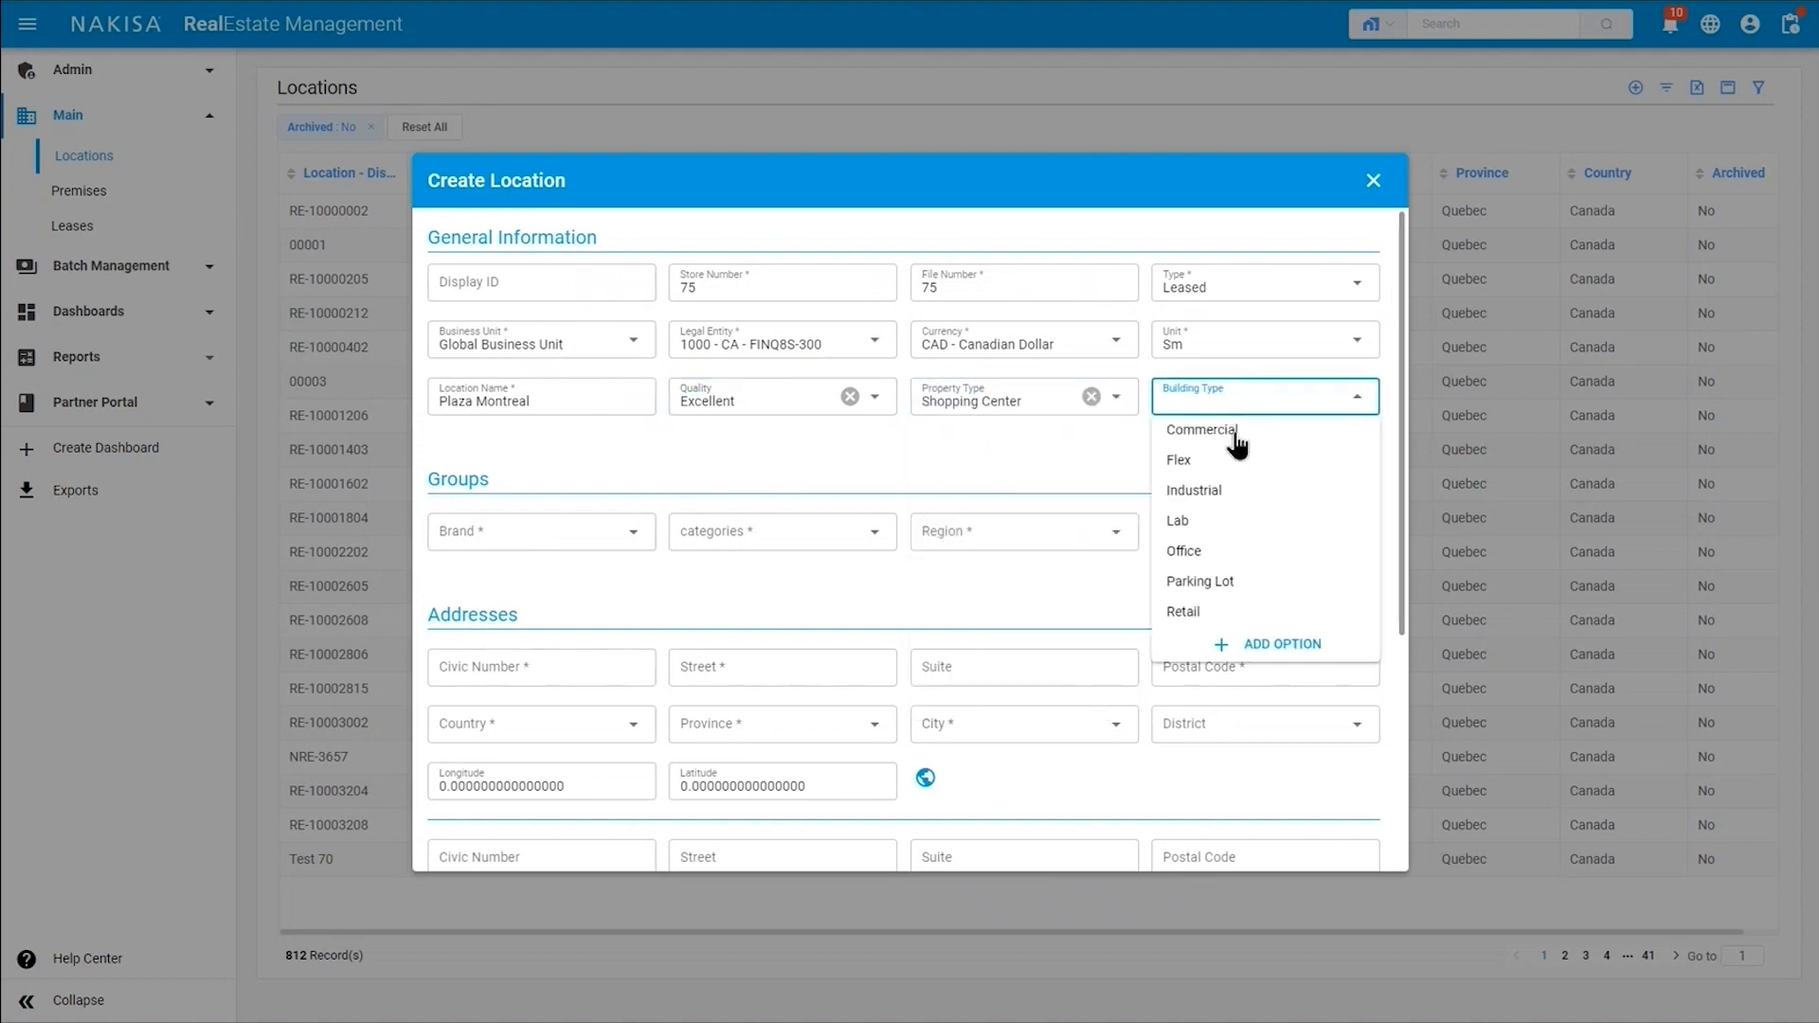
left_click(1223, 613)
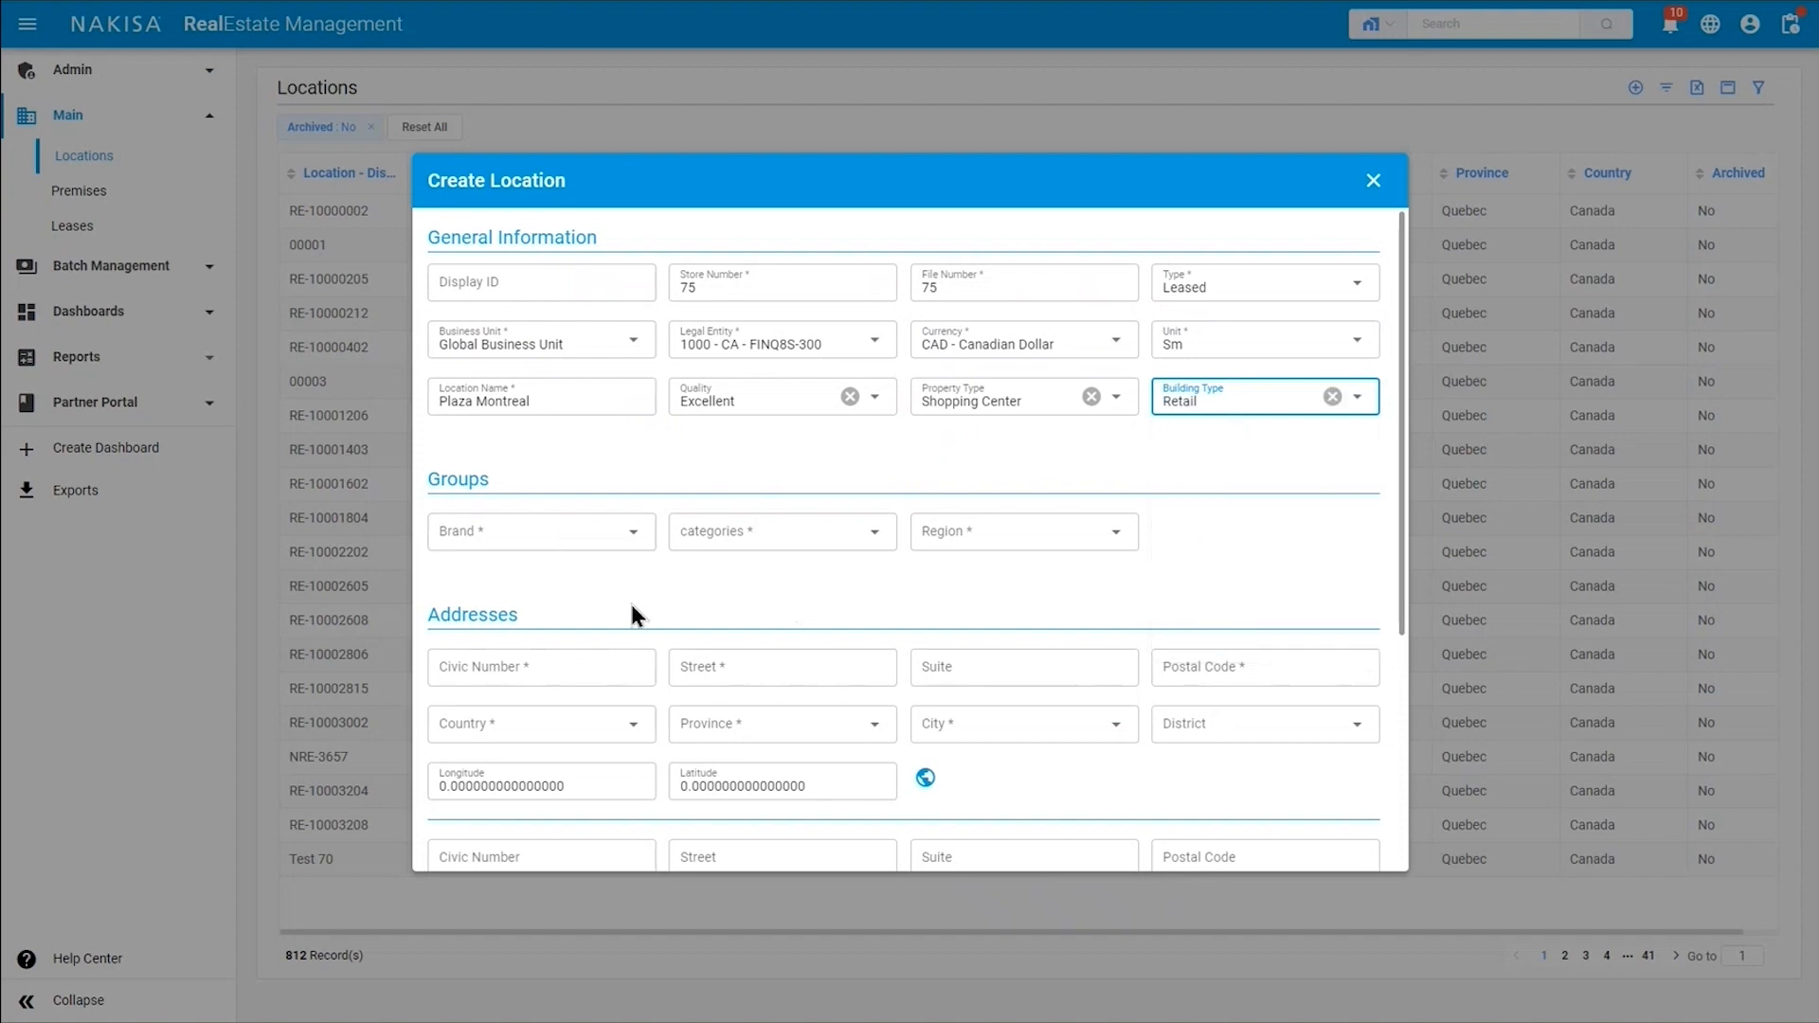
Assign the location's groups: brand Brand XYZ, category Fashion and region East.
left_click(517, 542)
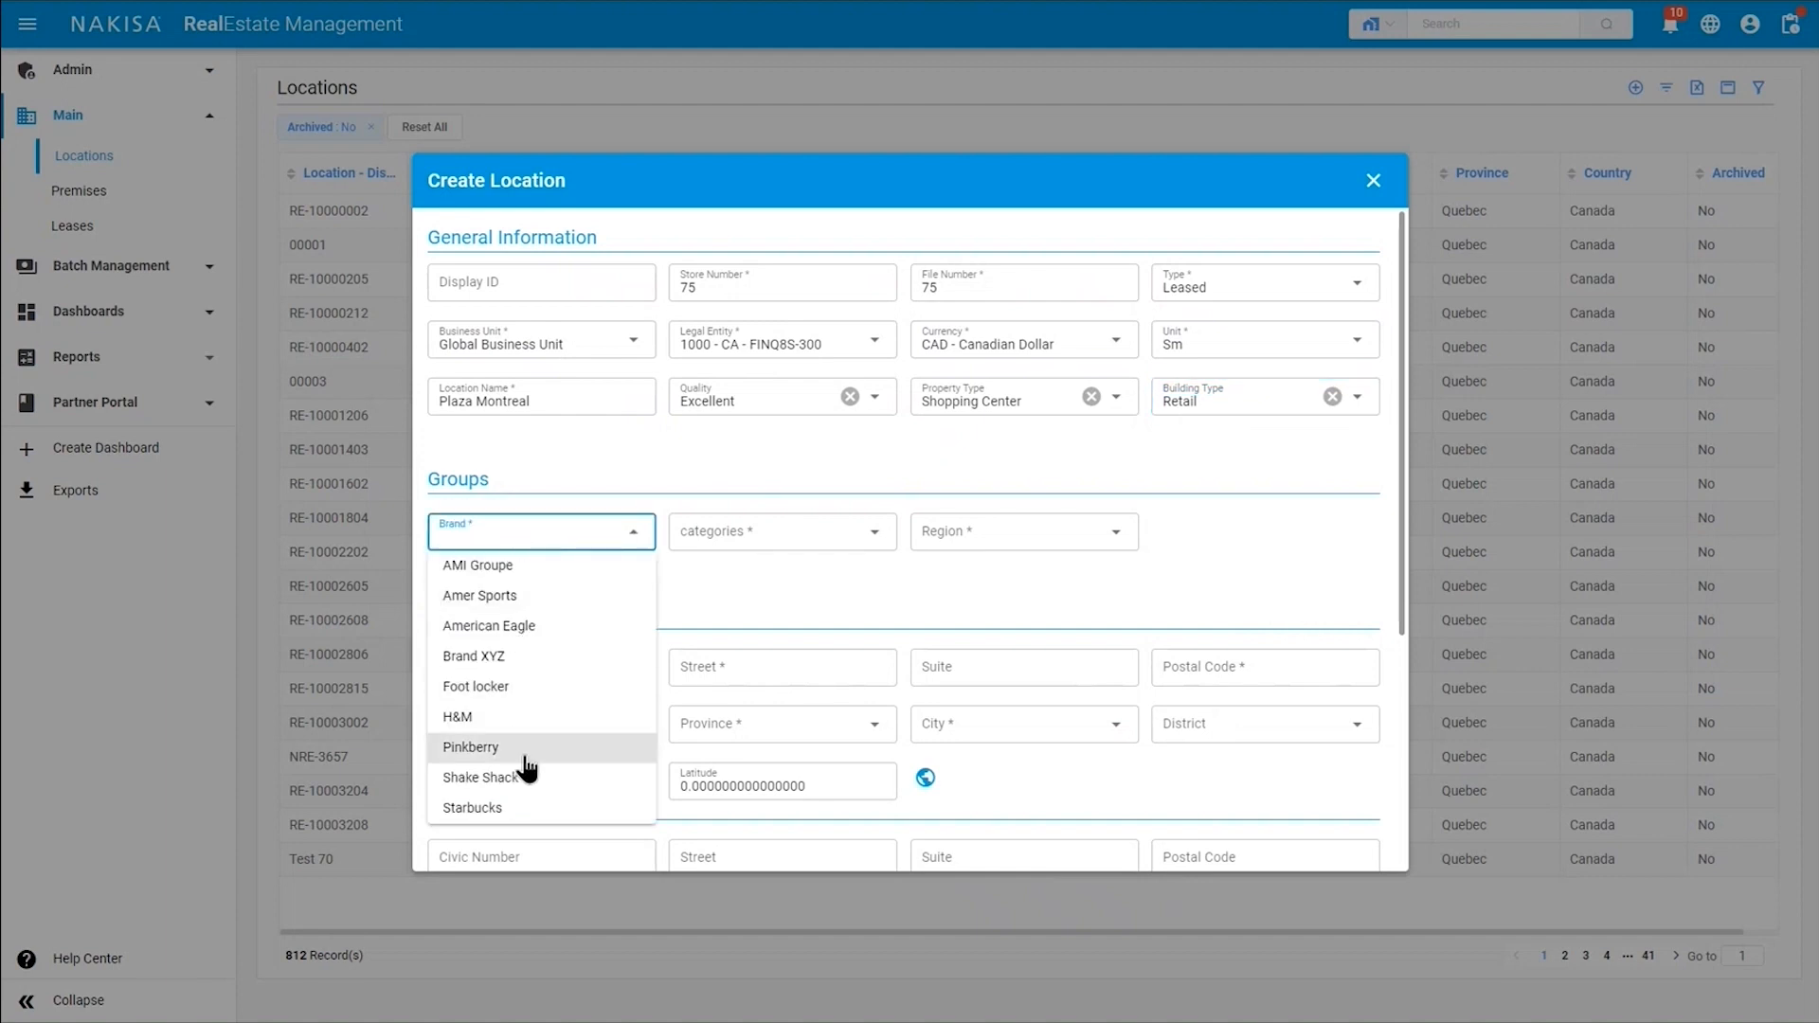
left_click(496, 663)
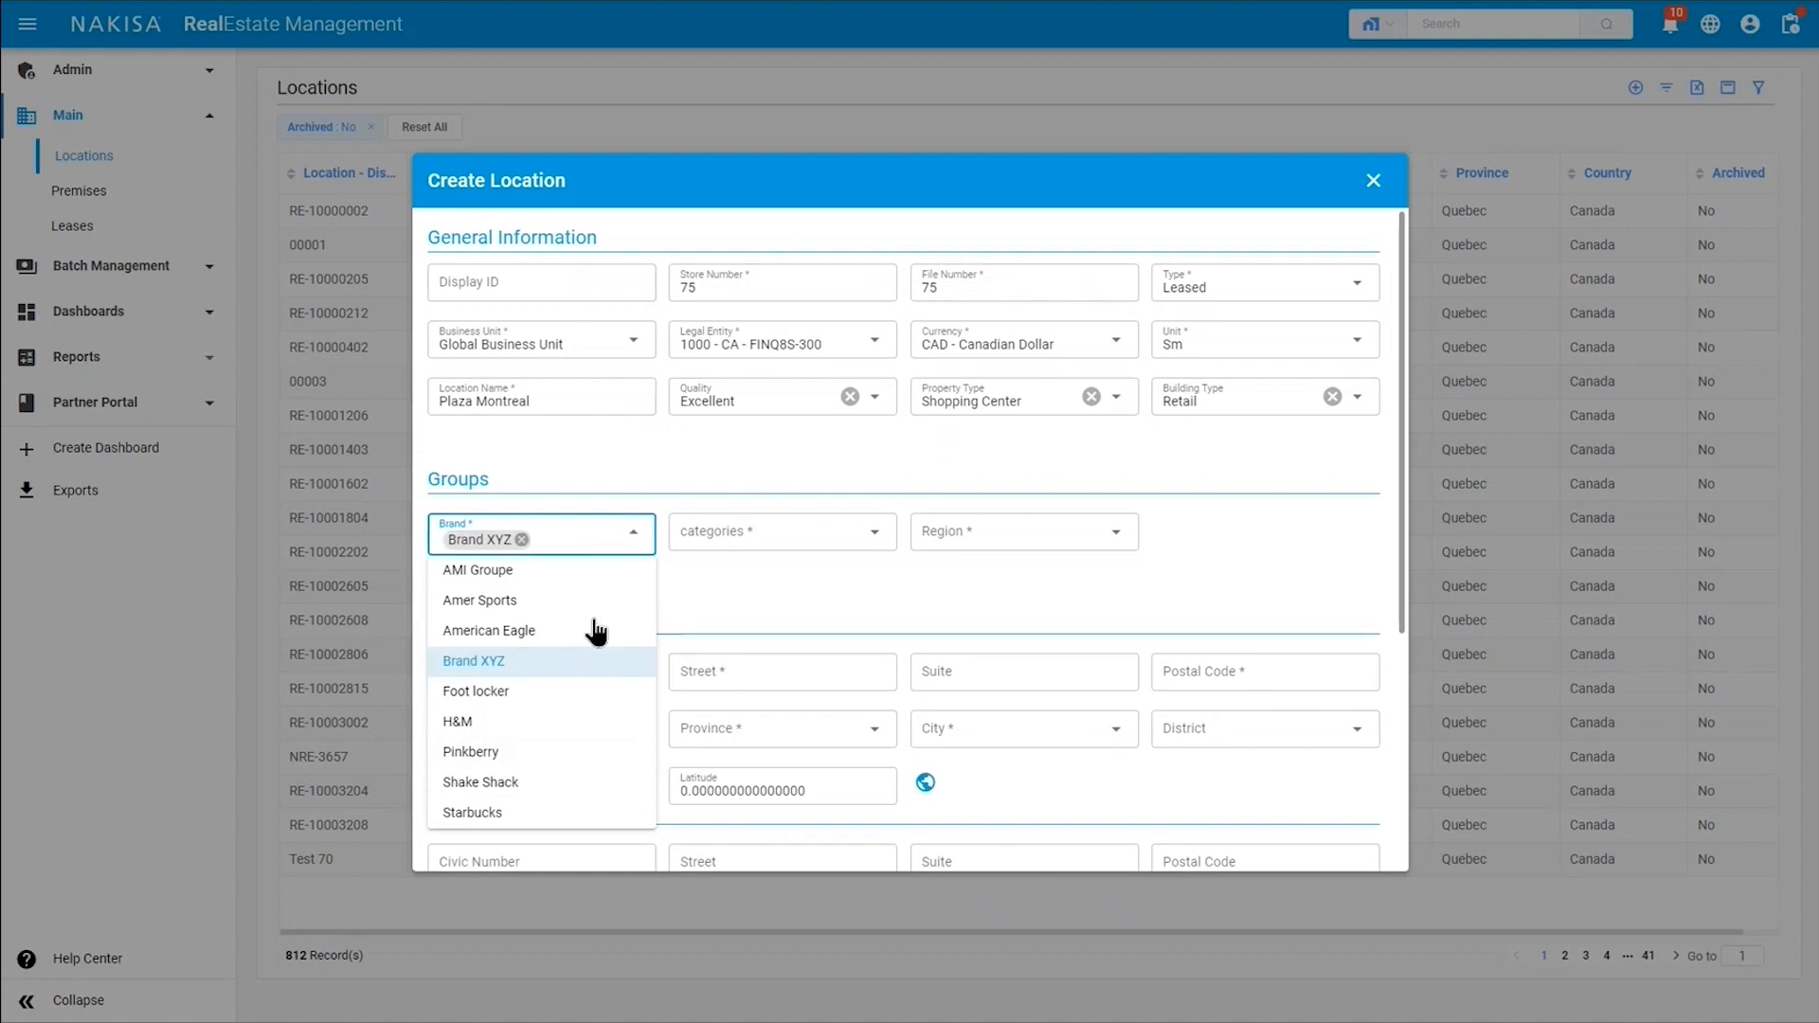
left_click(754, 536)
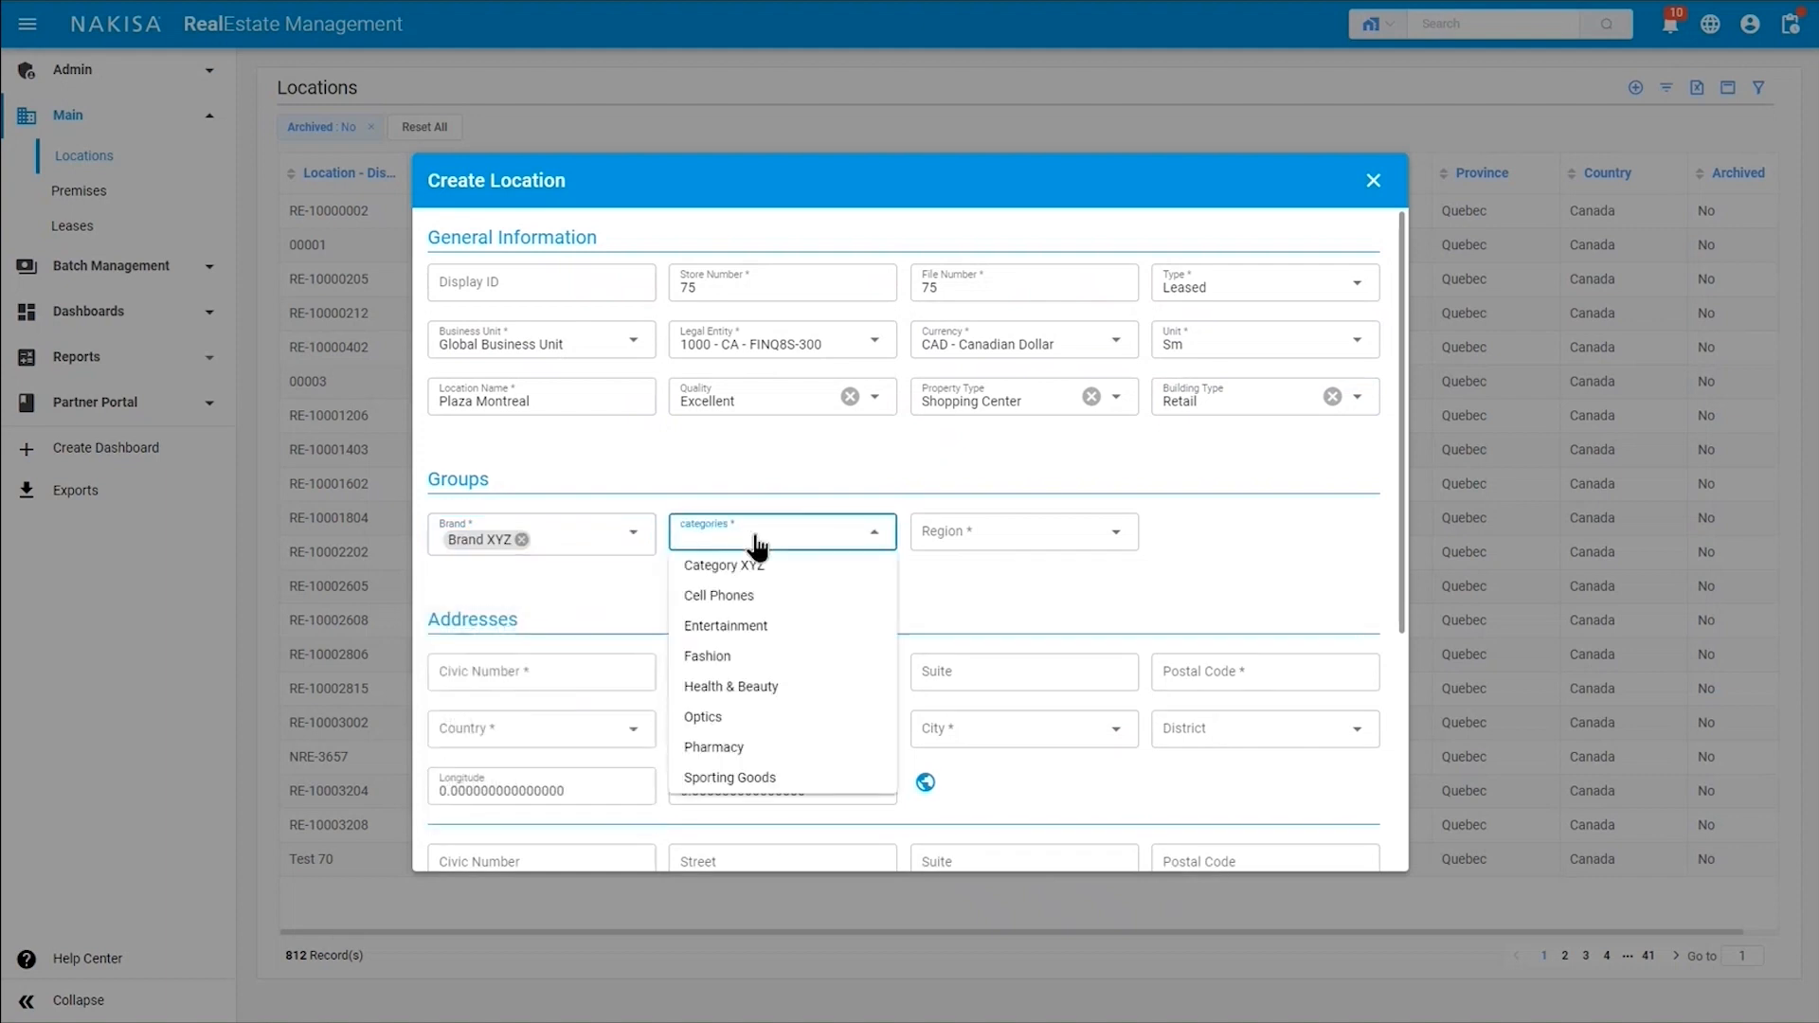
left_click(733, 658)
left_click(1084, 531)
left_click(969, 571)
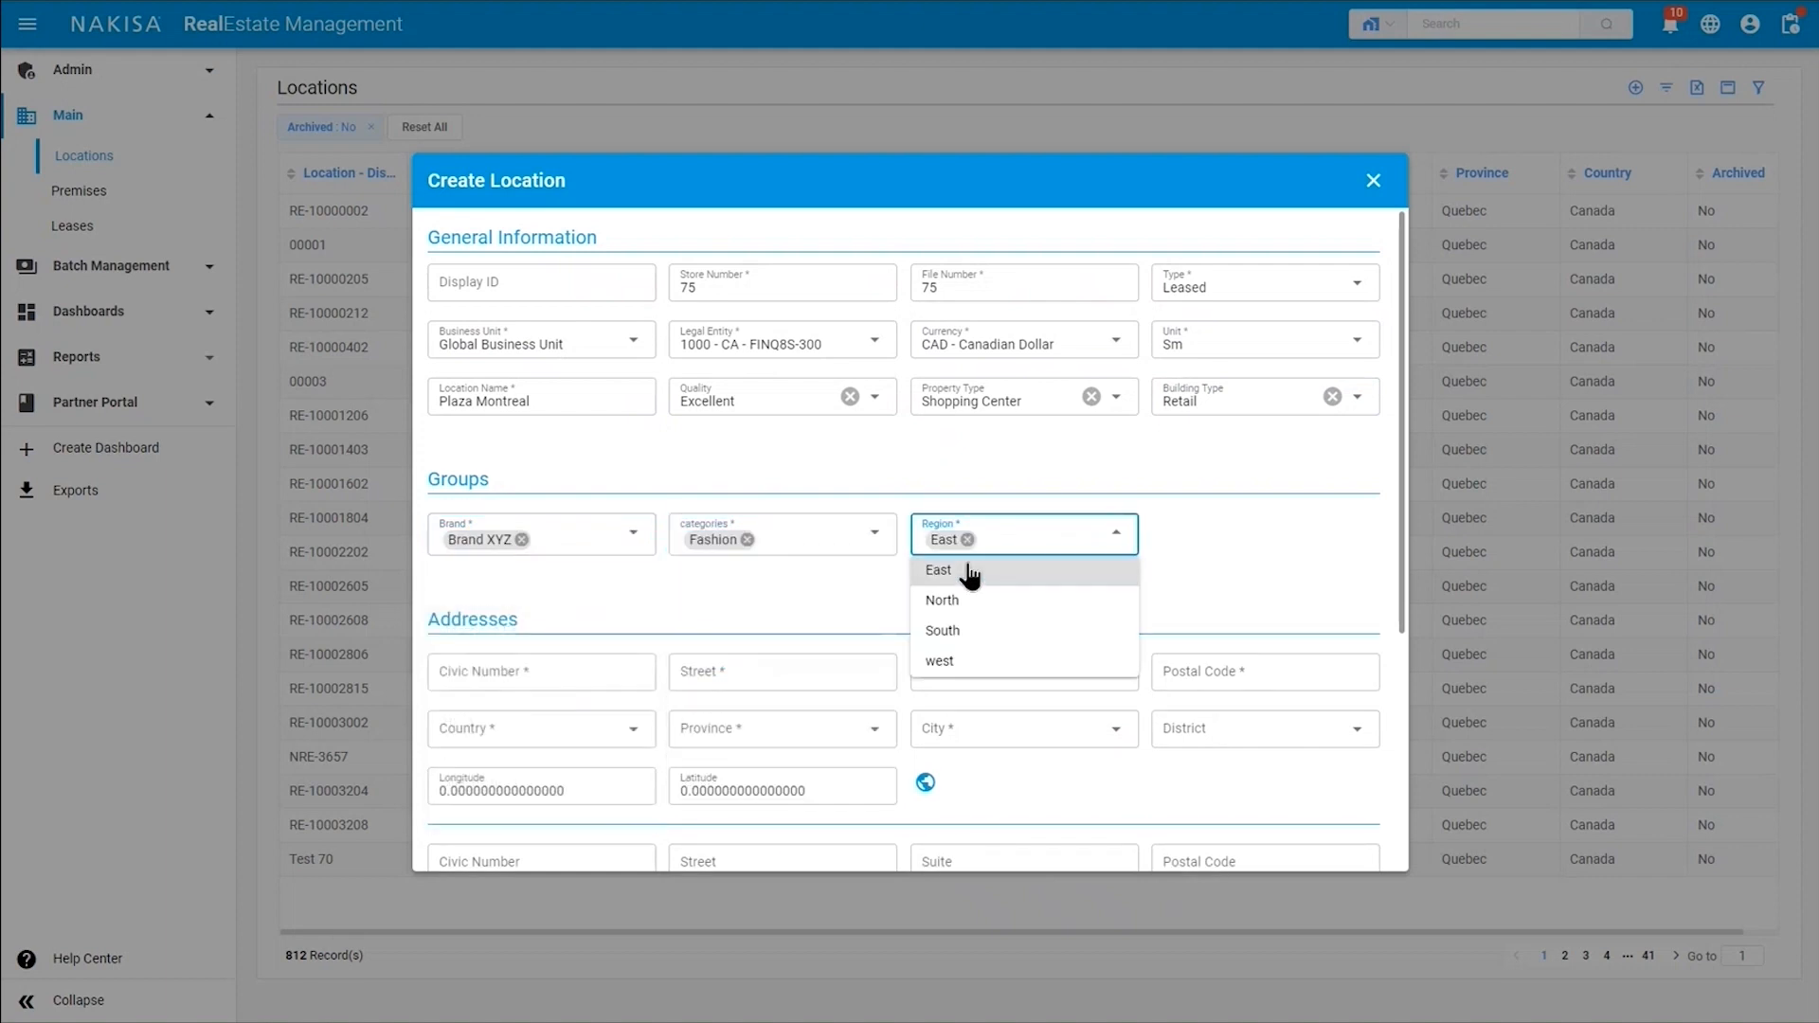
left_click(507, 682)
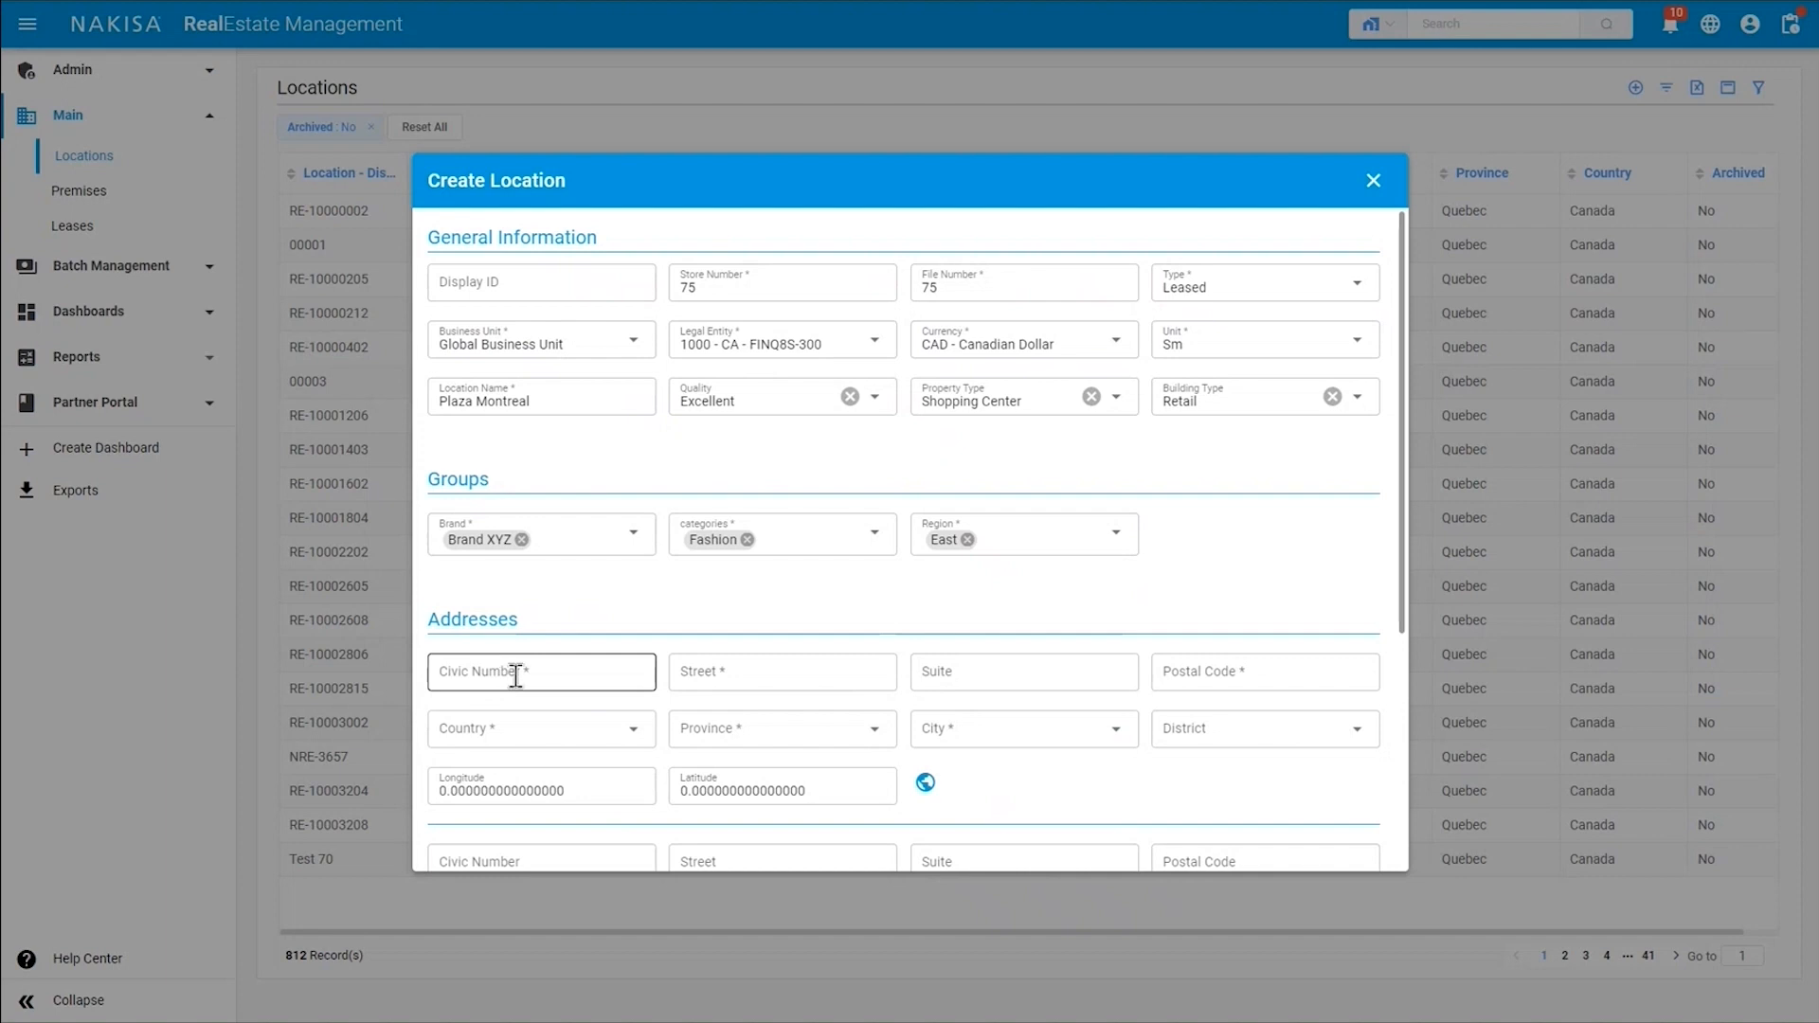
Enter the civic number, street, suite and postal code in the location's first address.
left_click(516, 675)
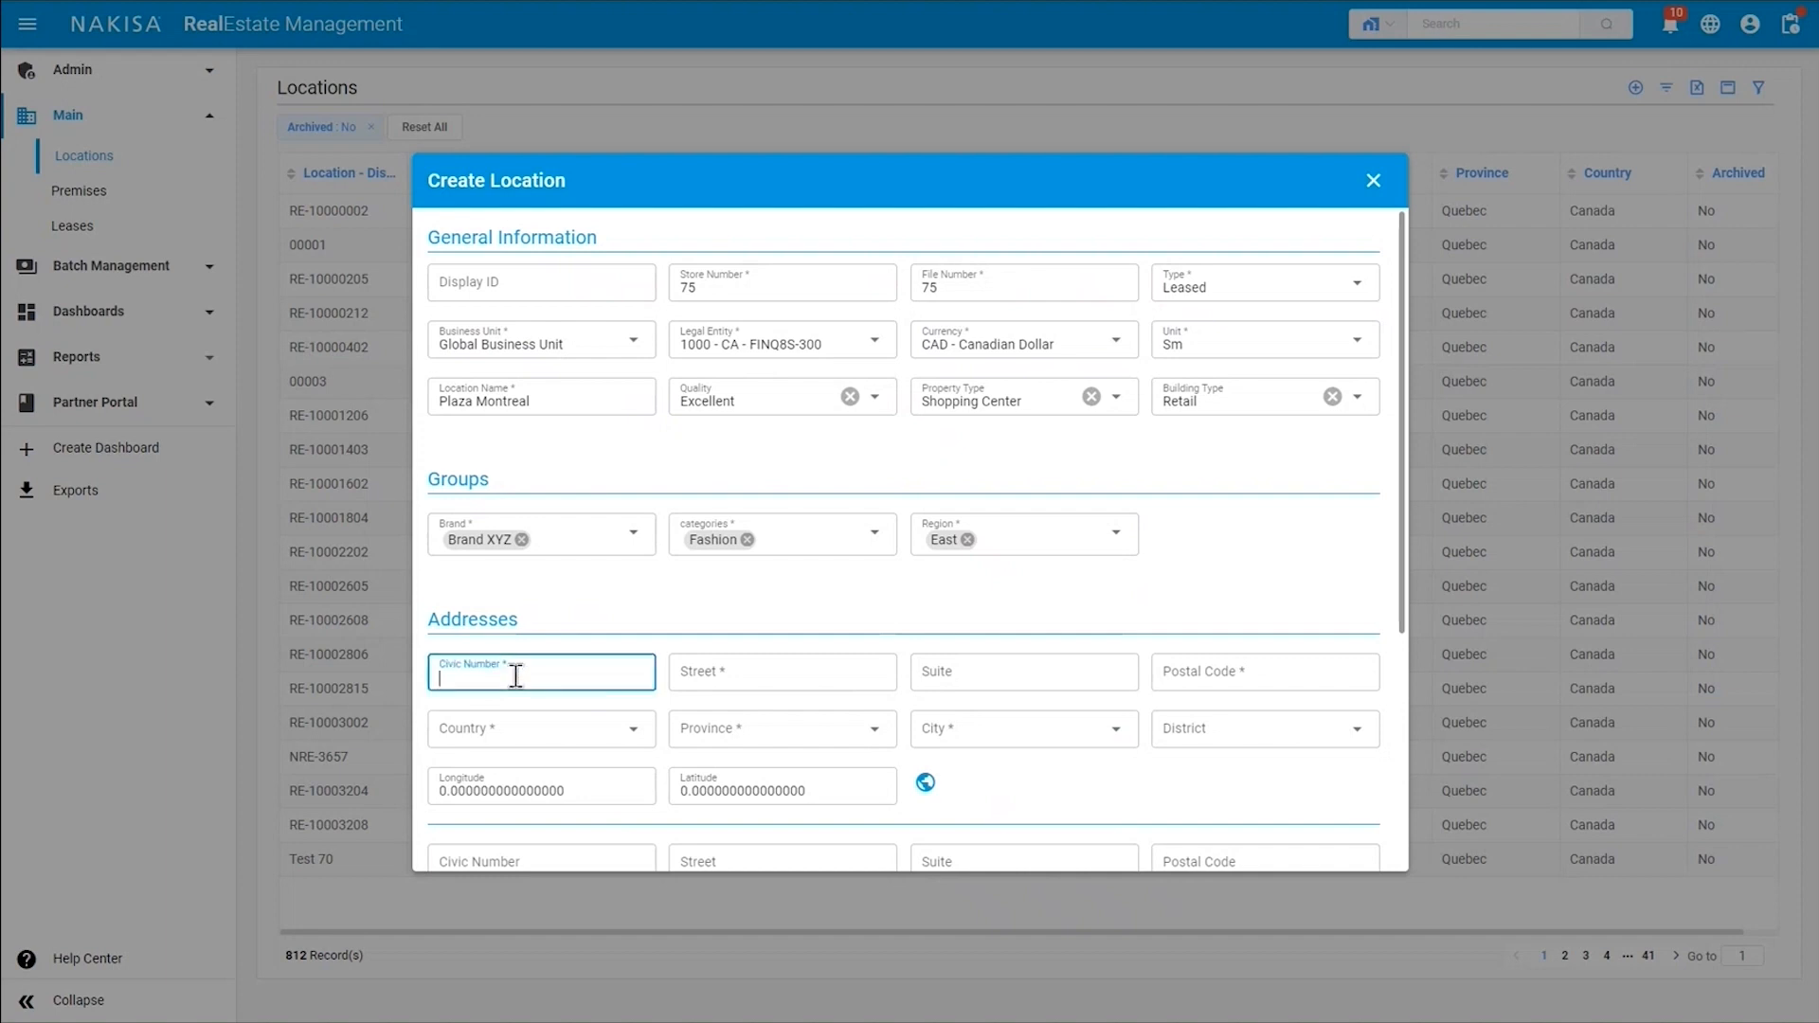
type("75")
key("Tab")
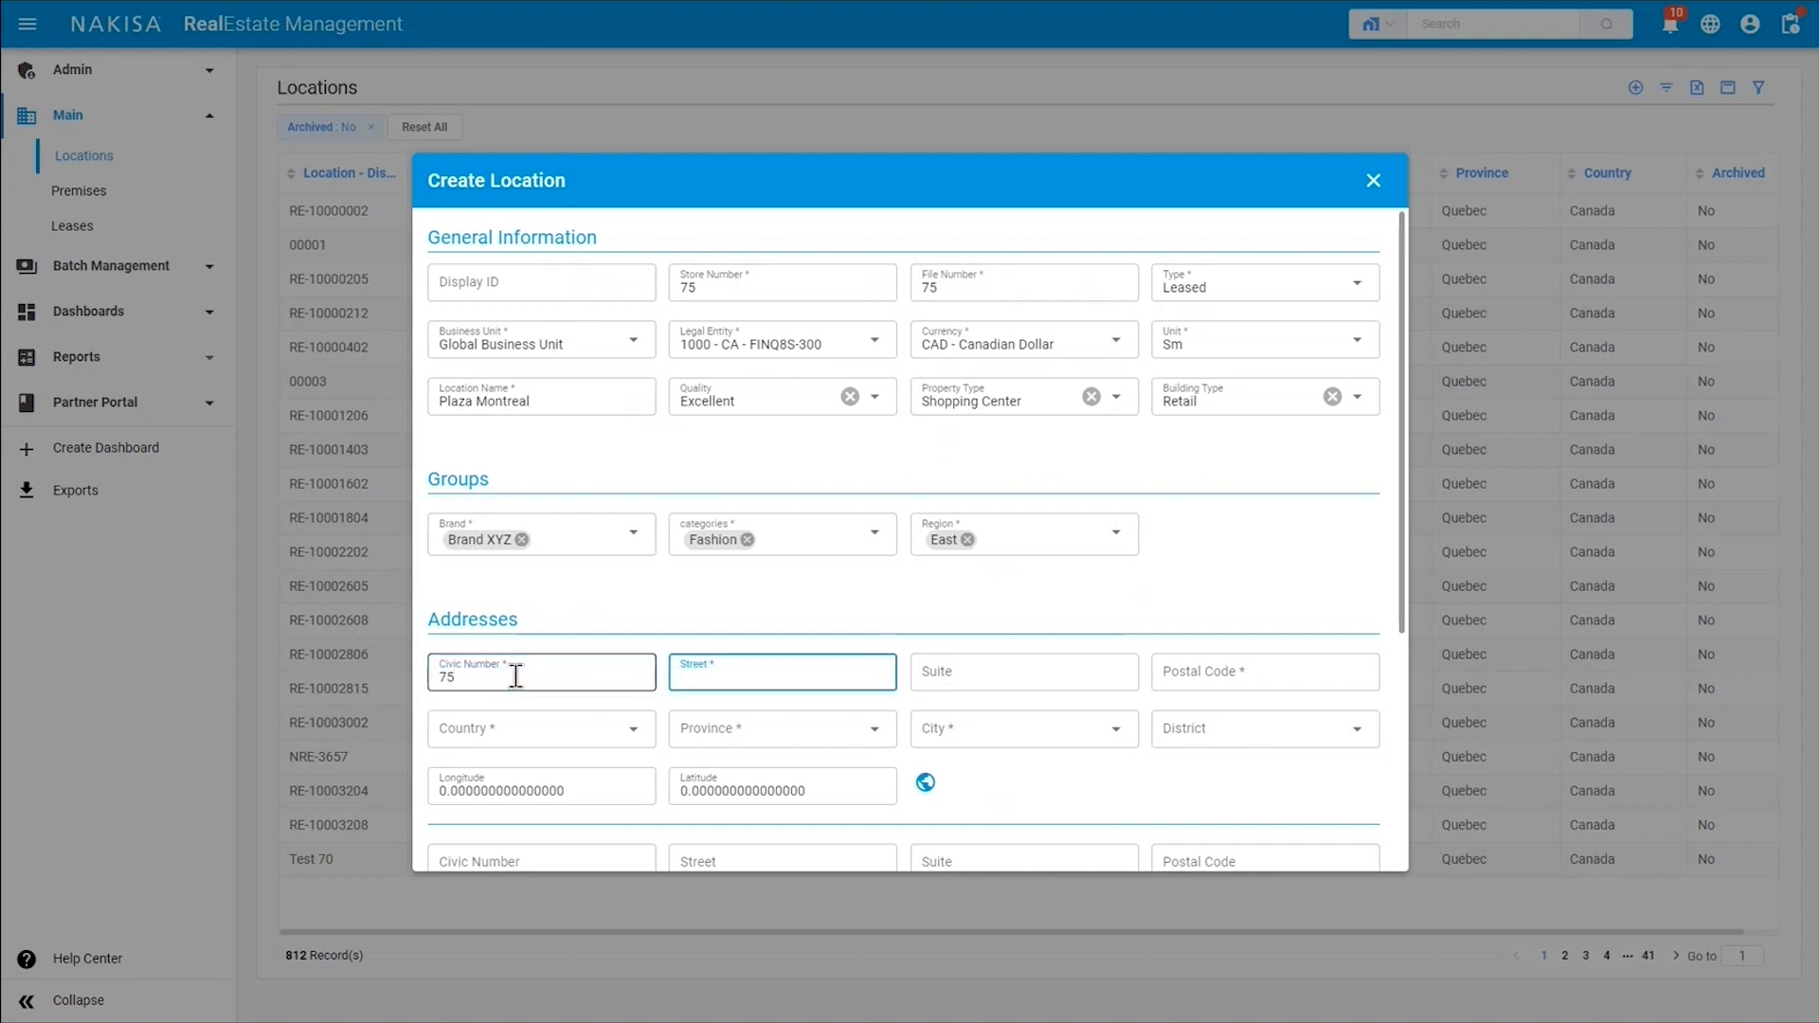
type("Smith")
type("200")
key("Tab")
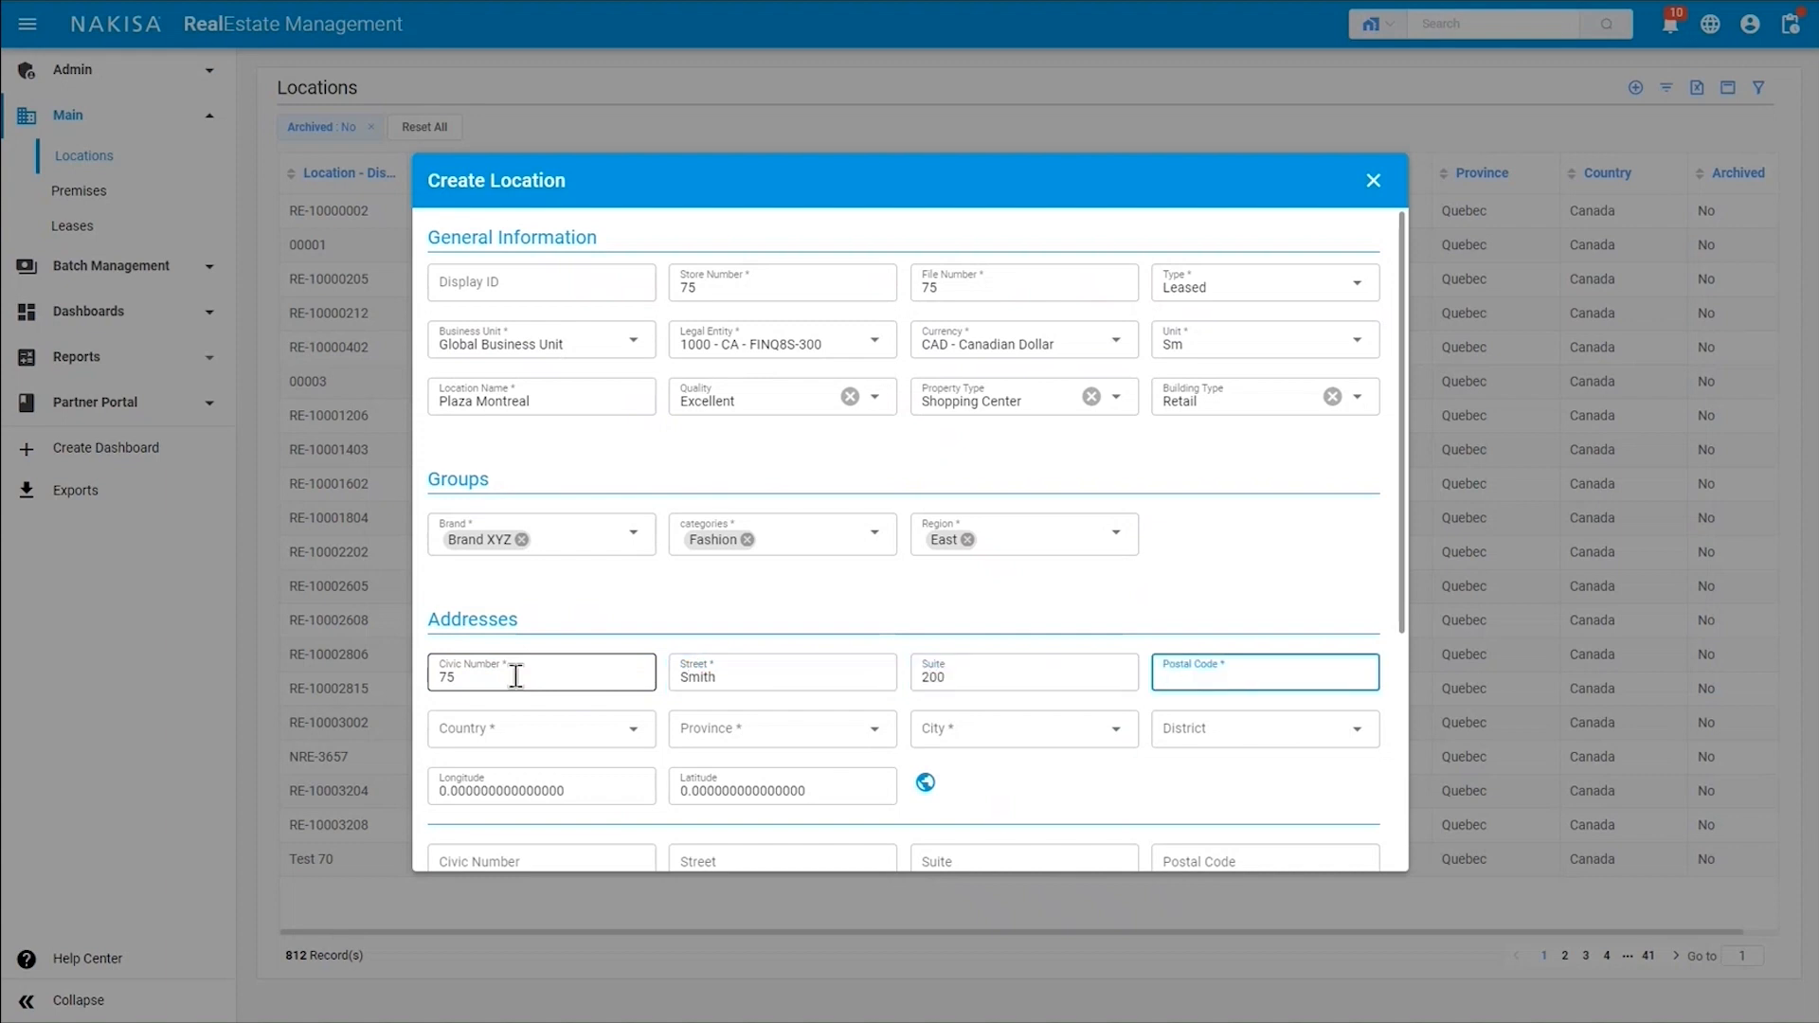
type("H1N1N1")
key("Tab")
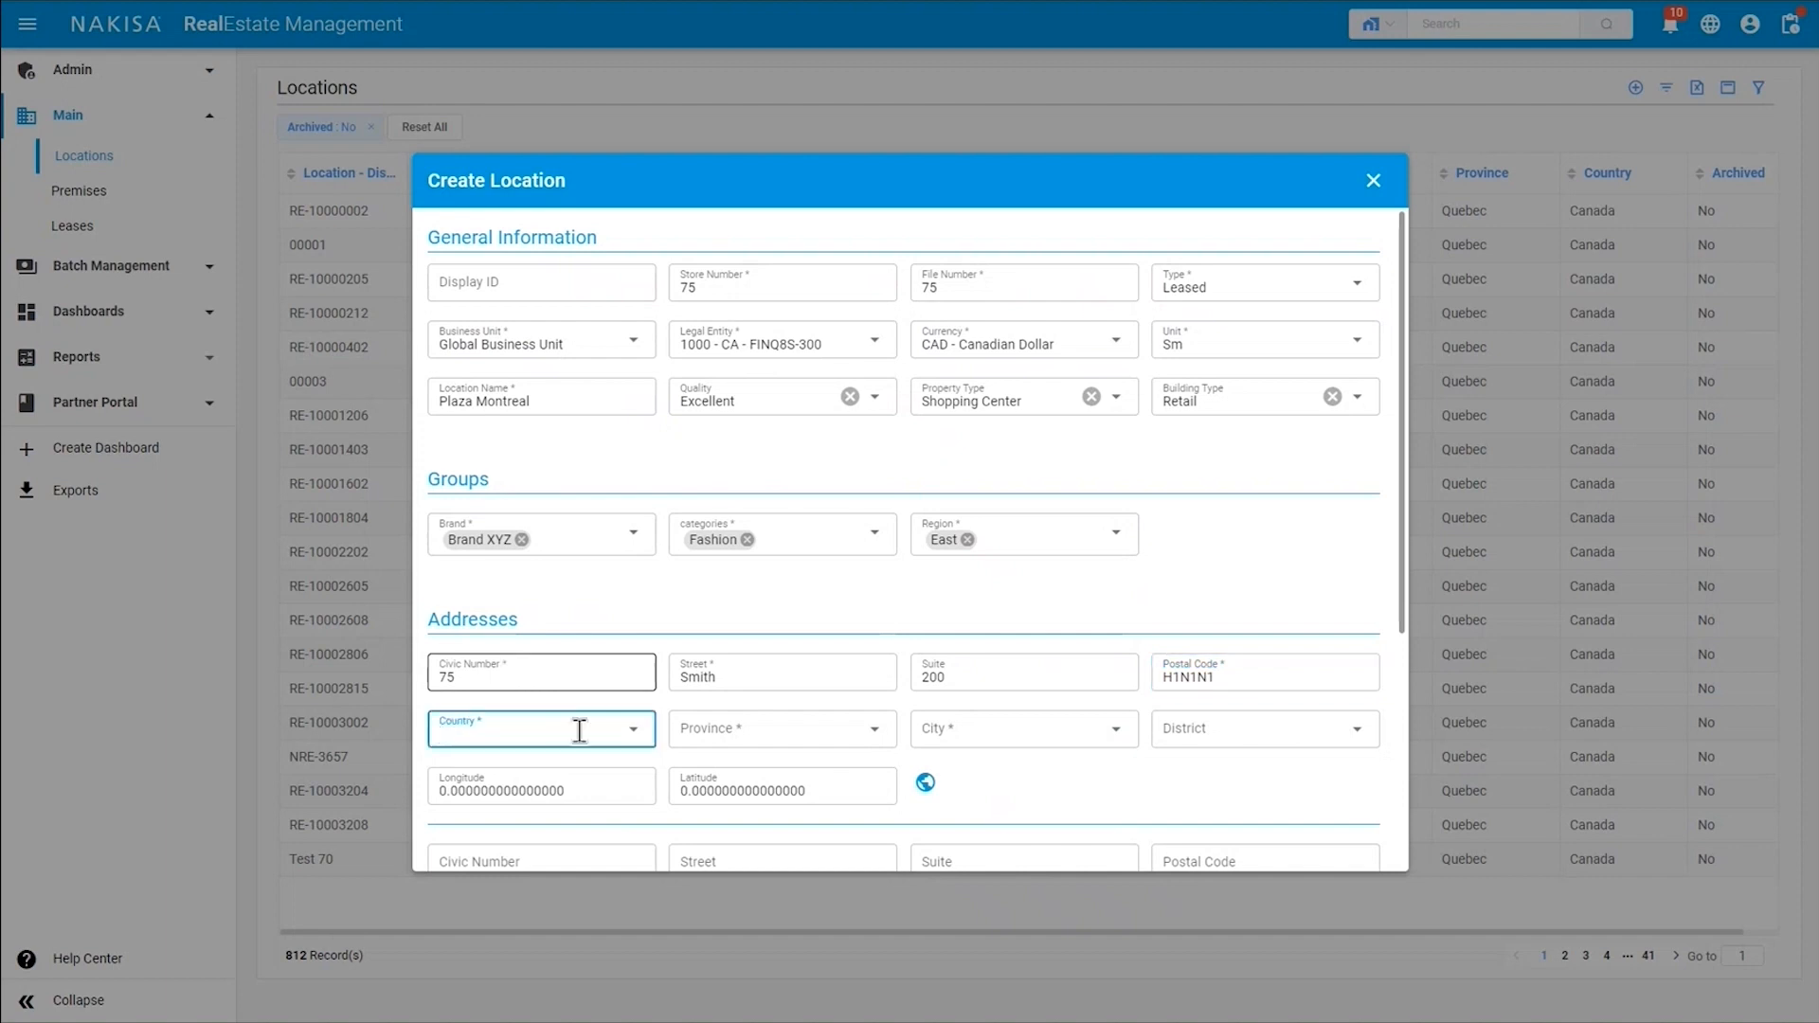
Set the first address's country to Canada, province to Quebec and city to Montreal.
left_click(616, 728)
left_click(548, 763)
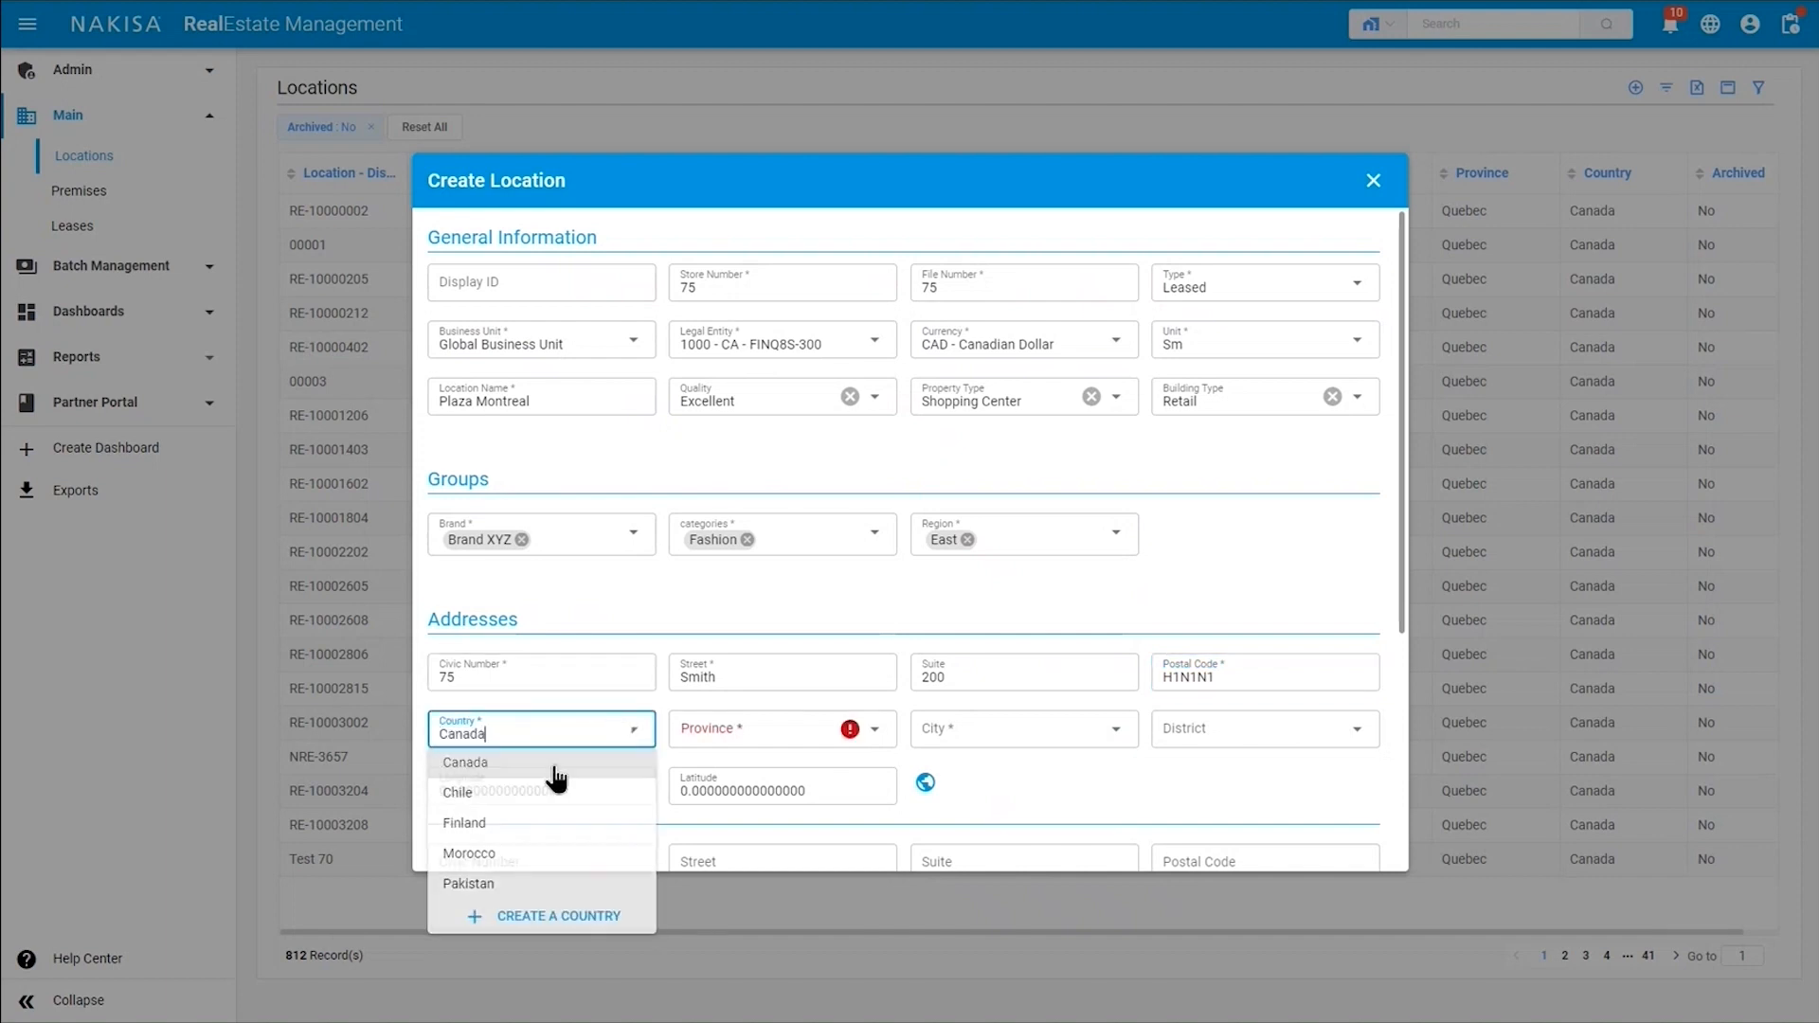
left_click(756, 730)
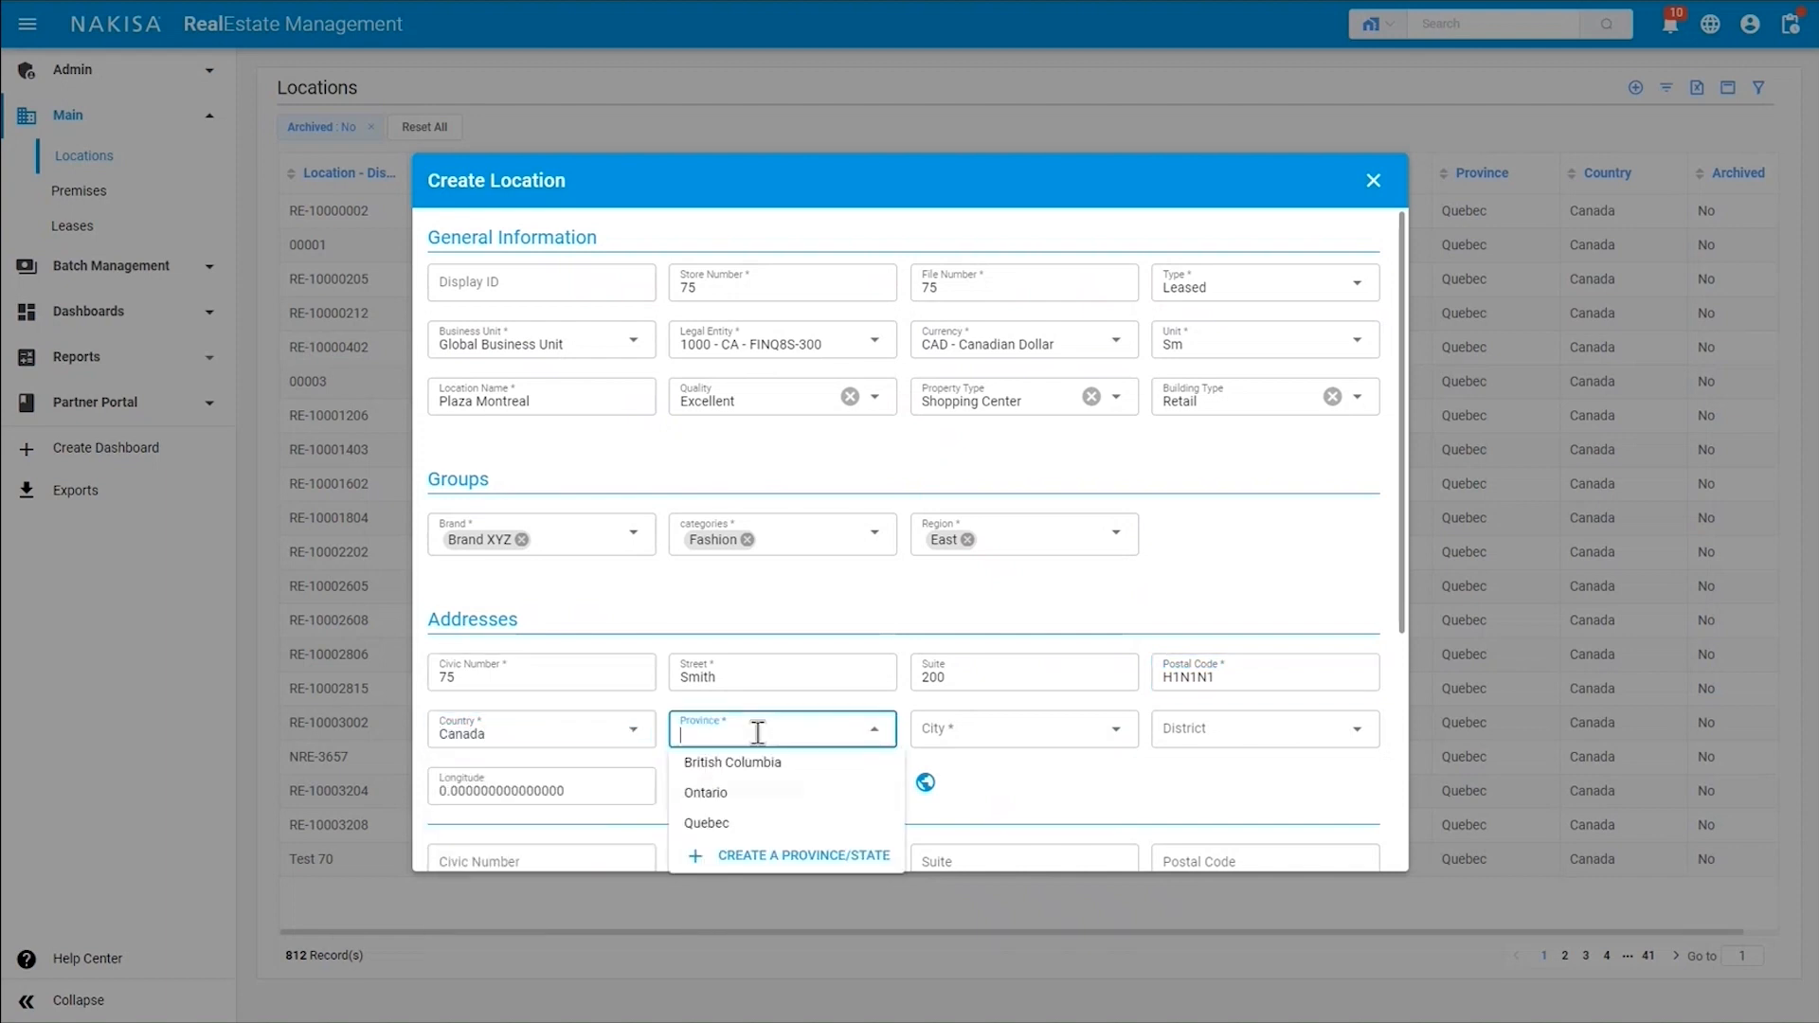
left_click(720, 823)
left_click(1006, 729)
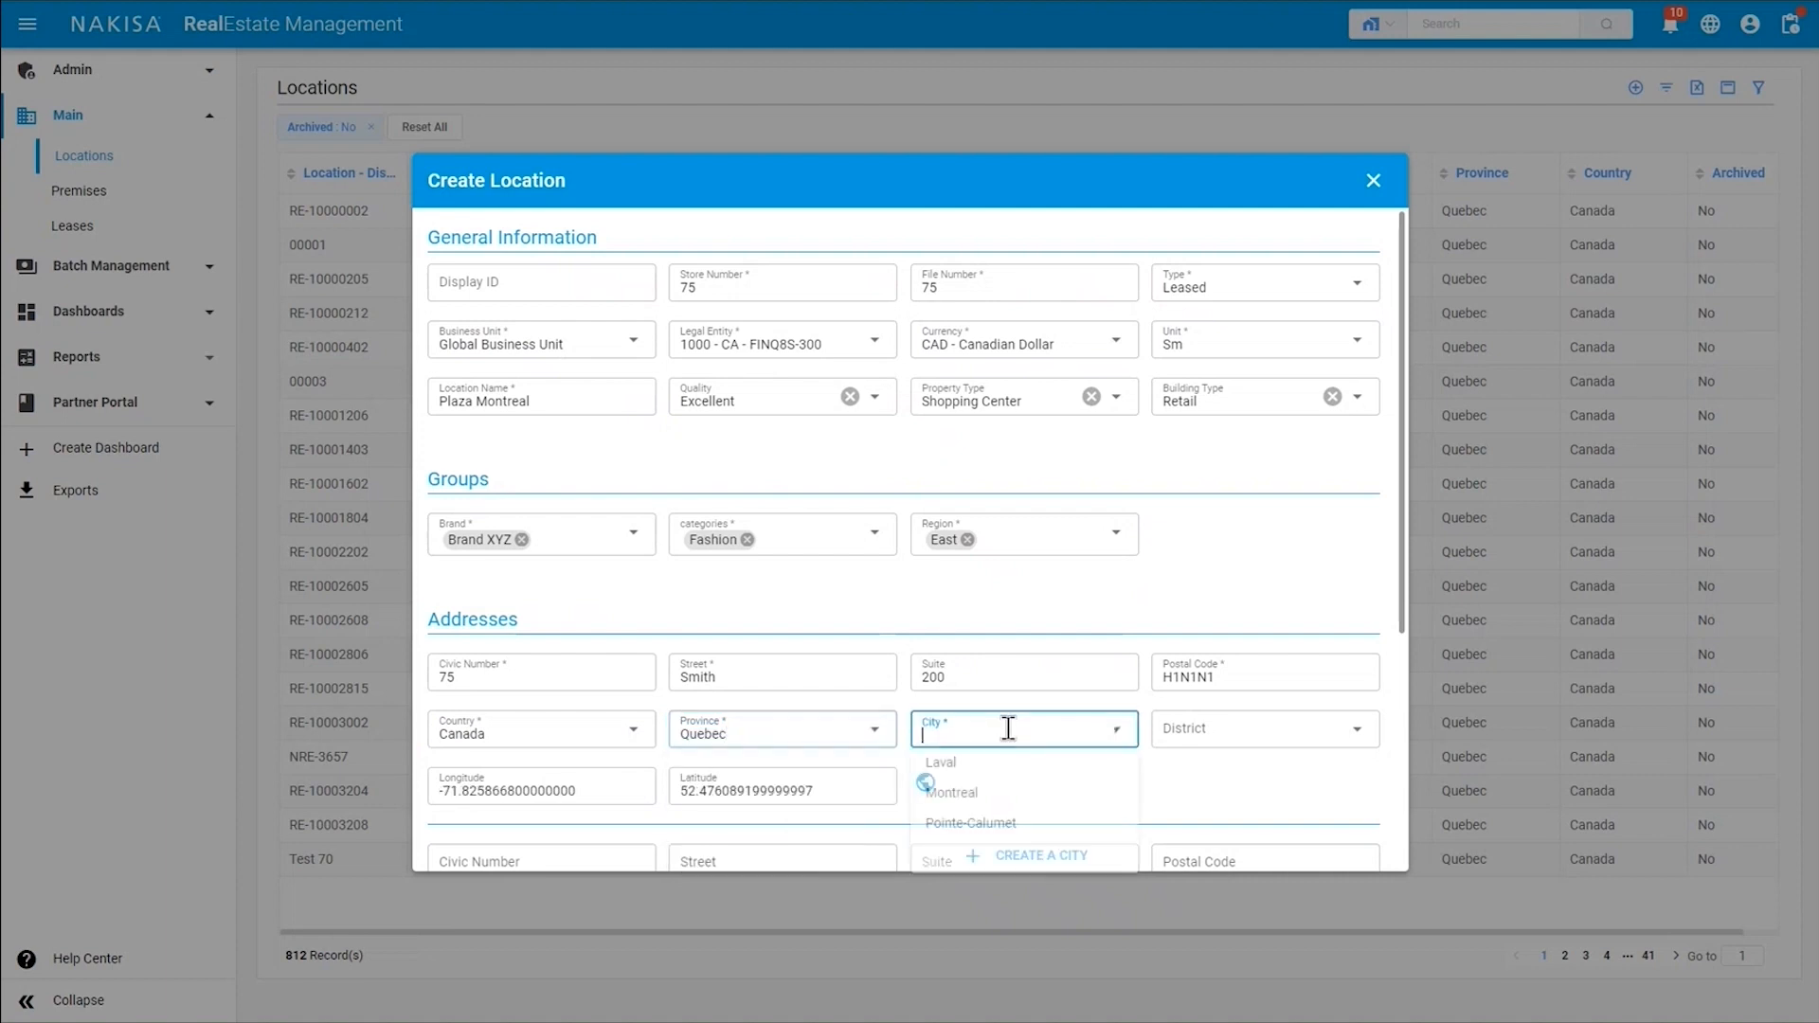
left_click(986, 793)
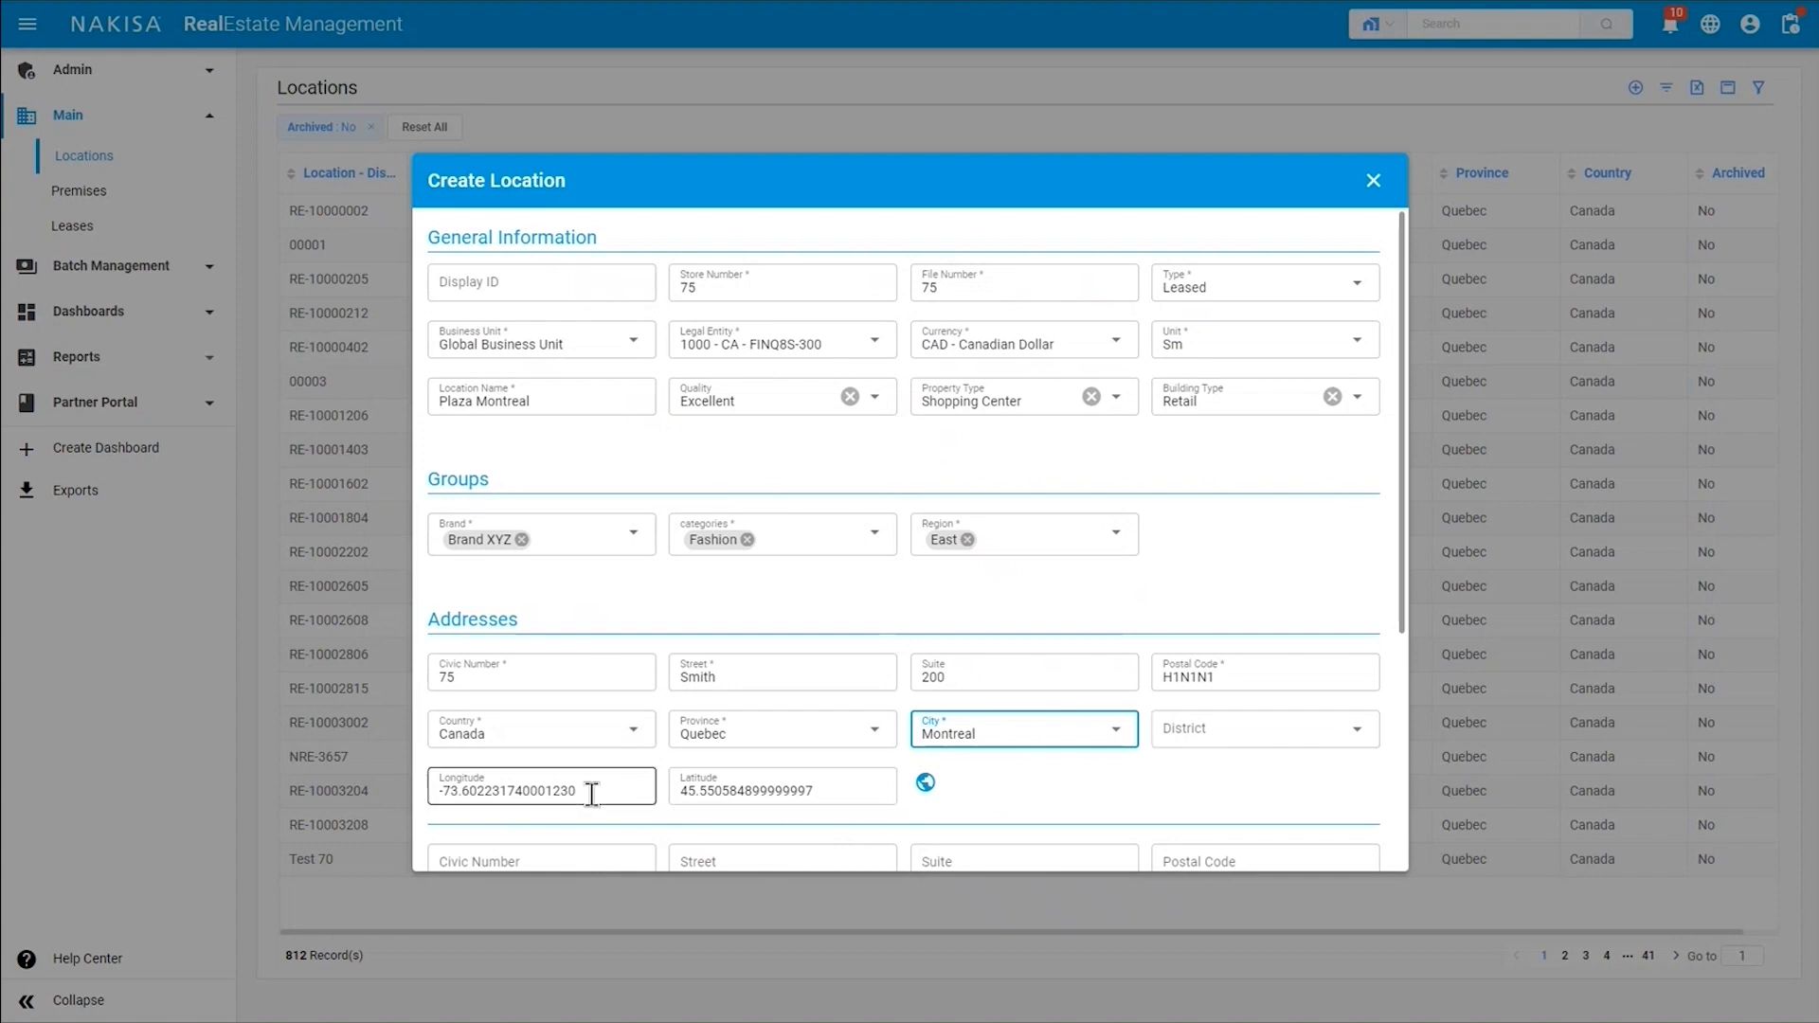
scroll(723, 792, "down", 2)
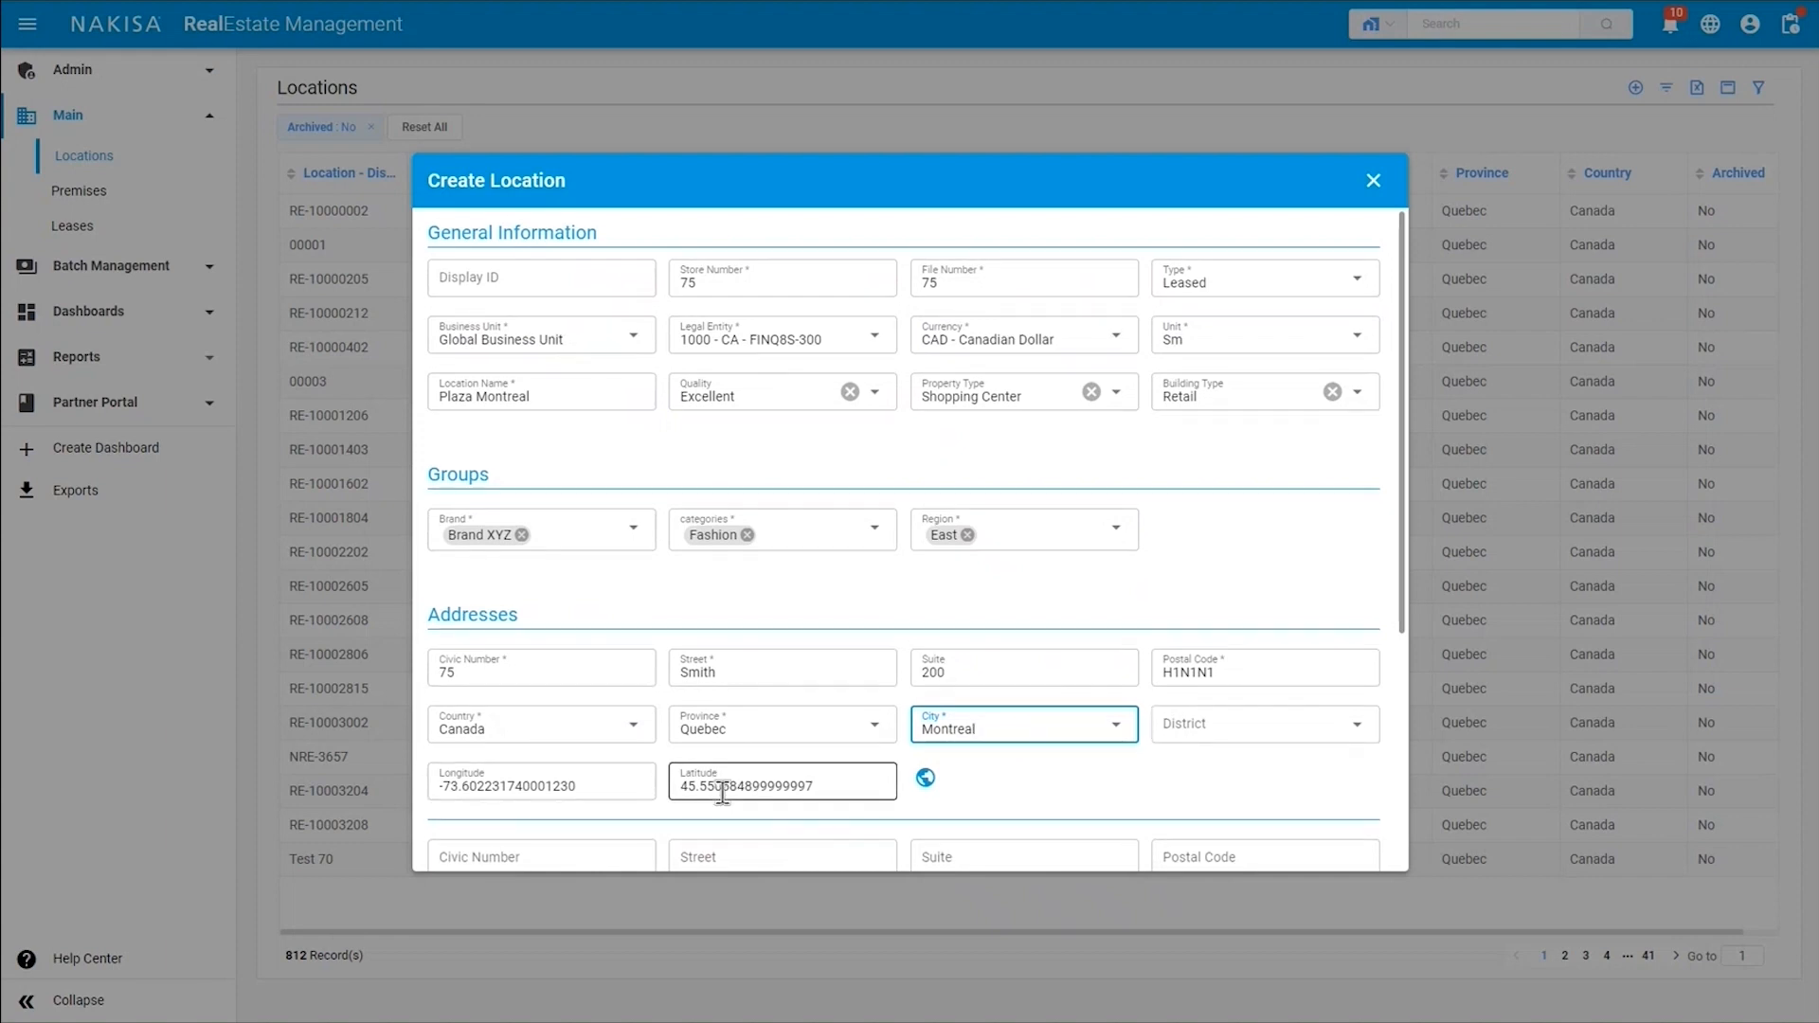
scroll(723, 792, "down", 1)
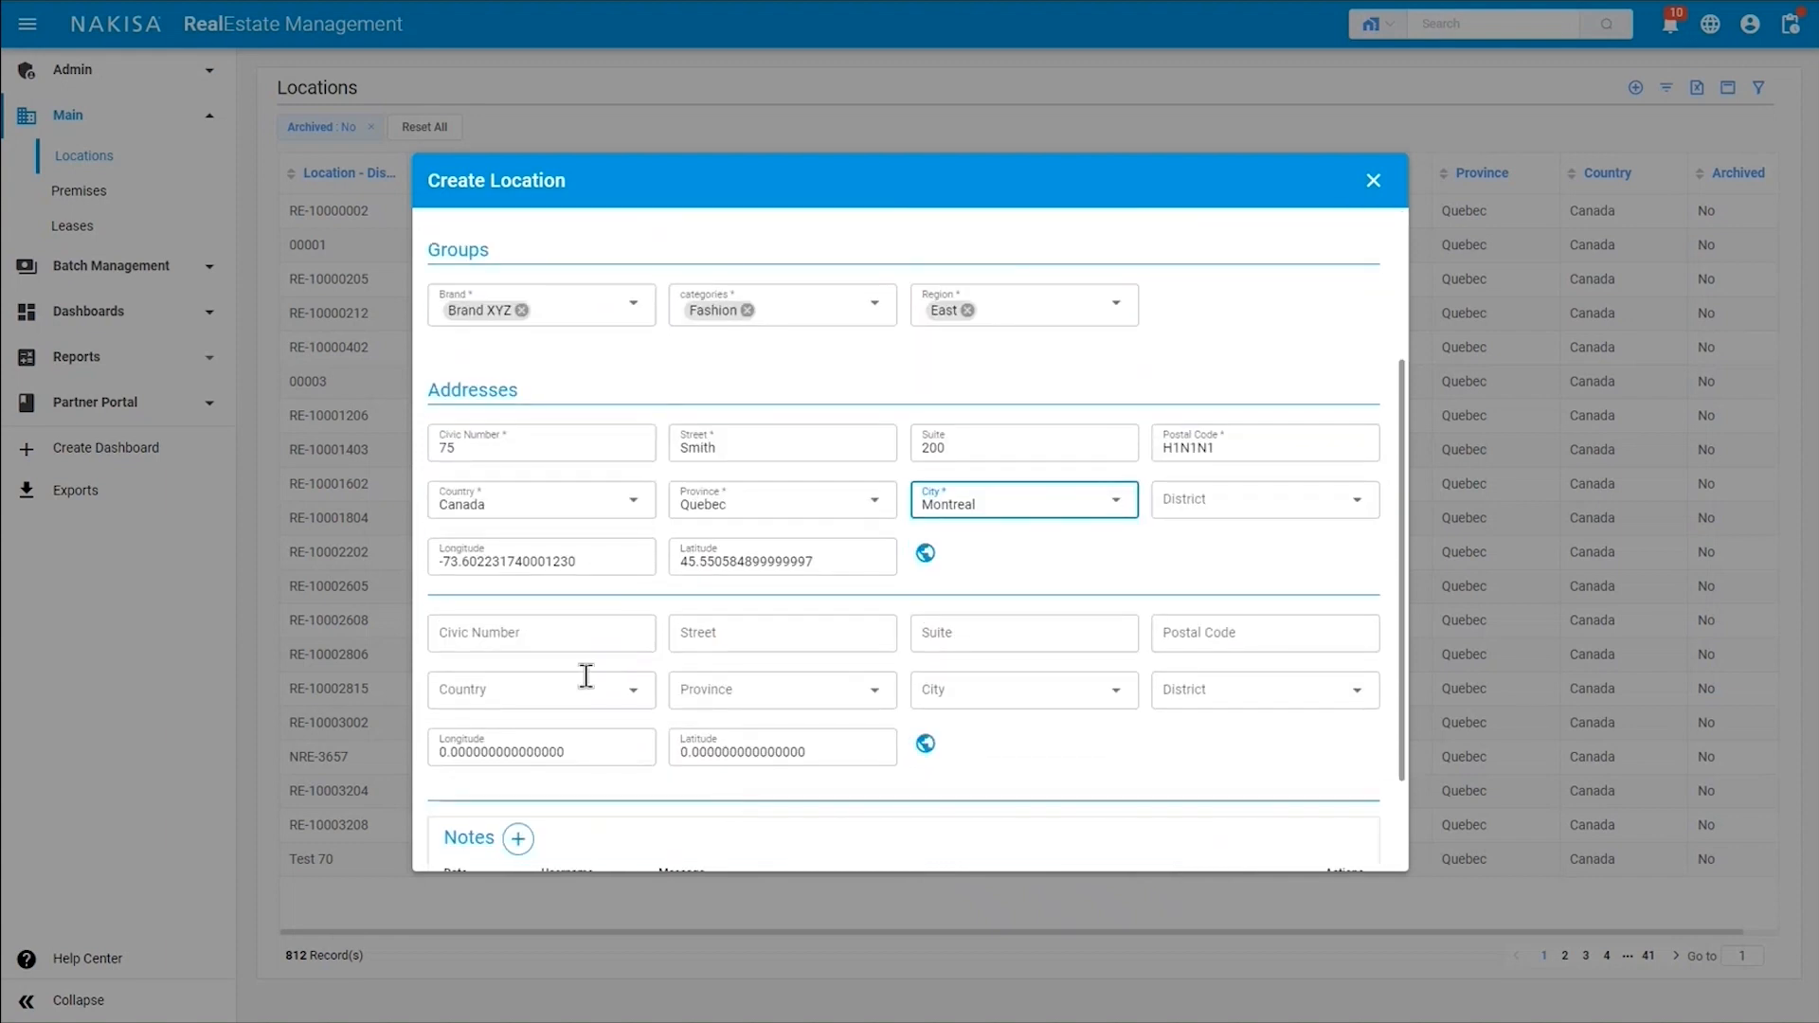
scroll(573, 748, "down", 2)
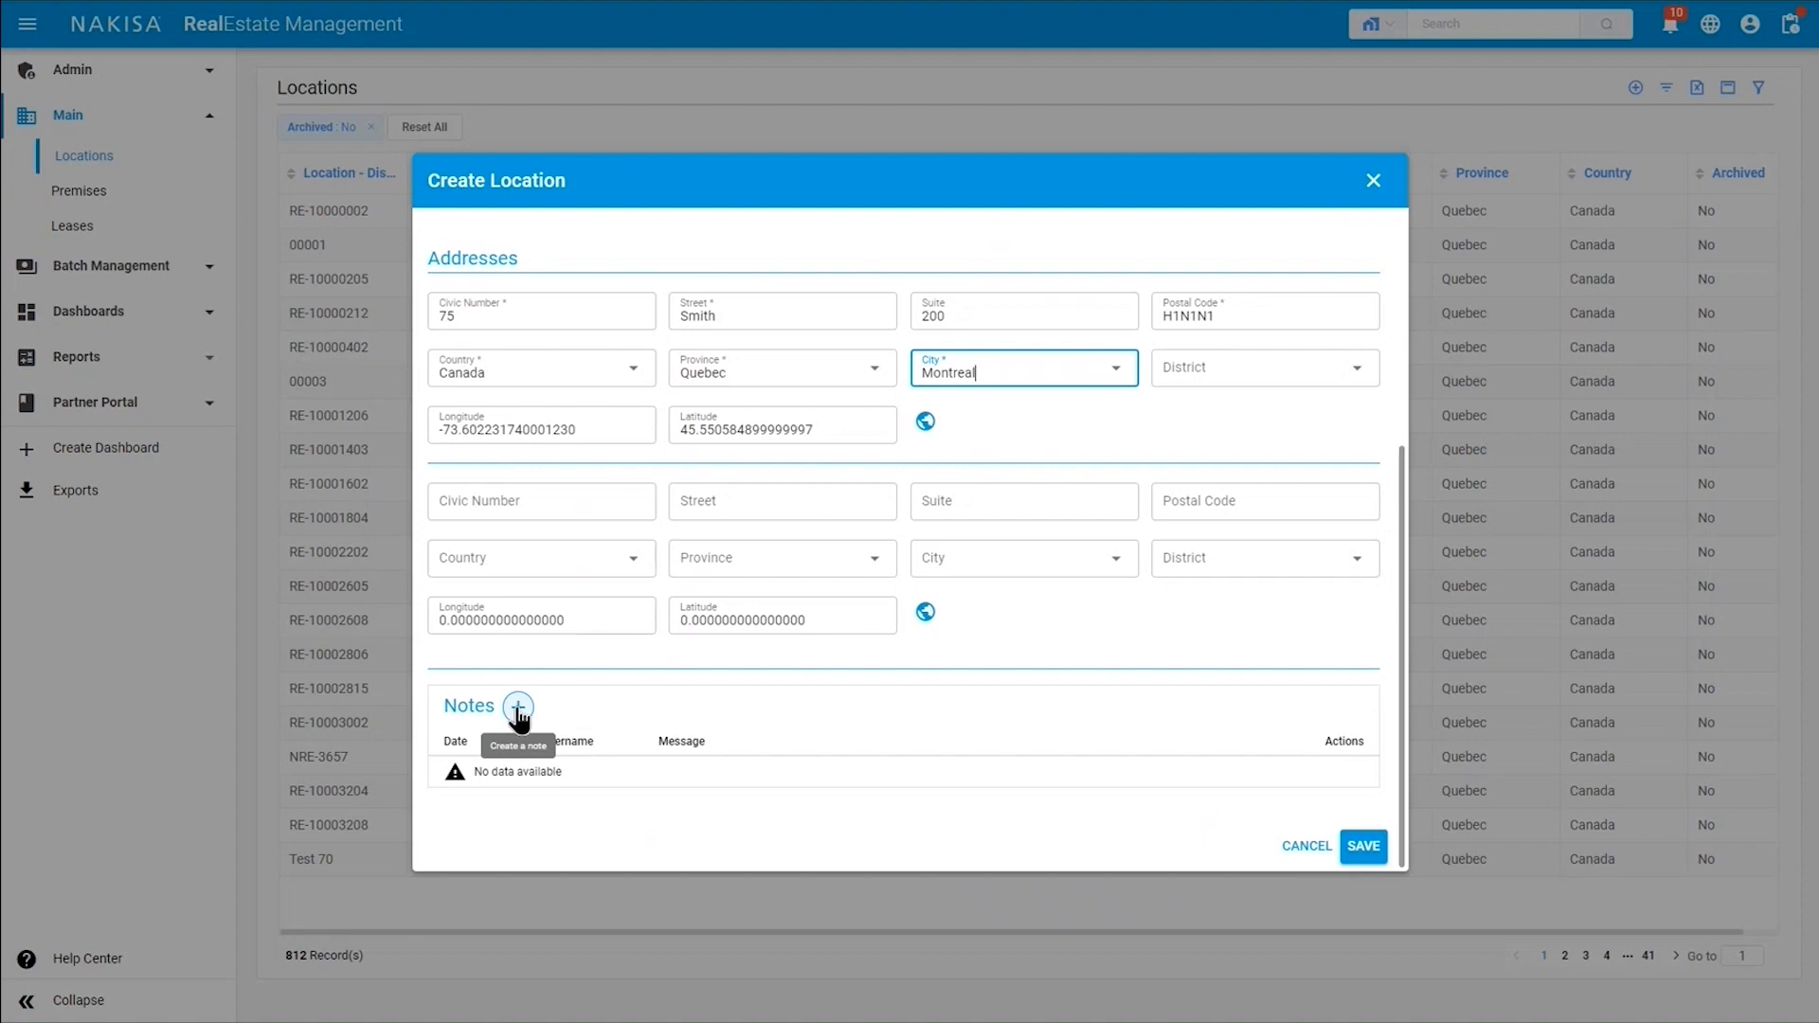
Save the new location and start an area for it with area type Building GLA and source Lease.
left_click(1364, 848)
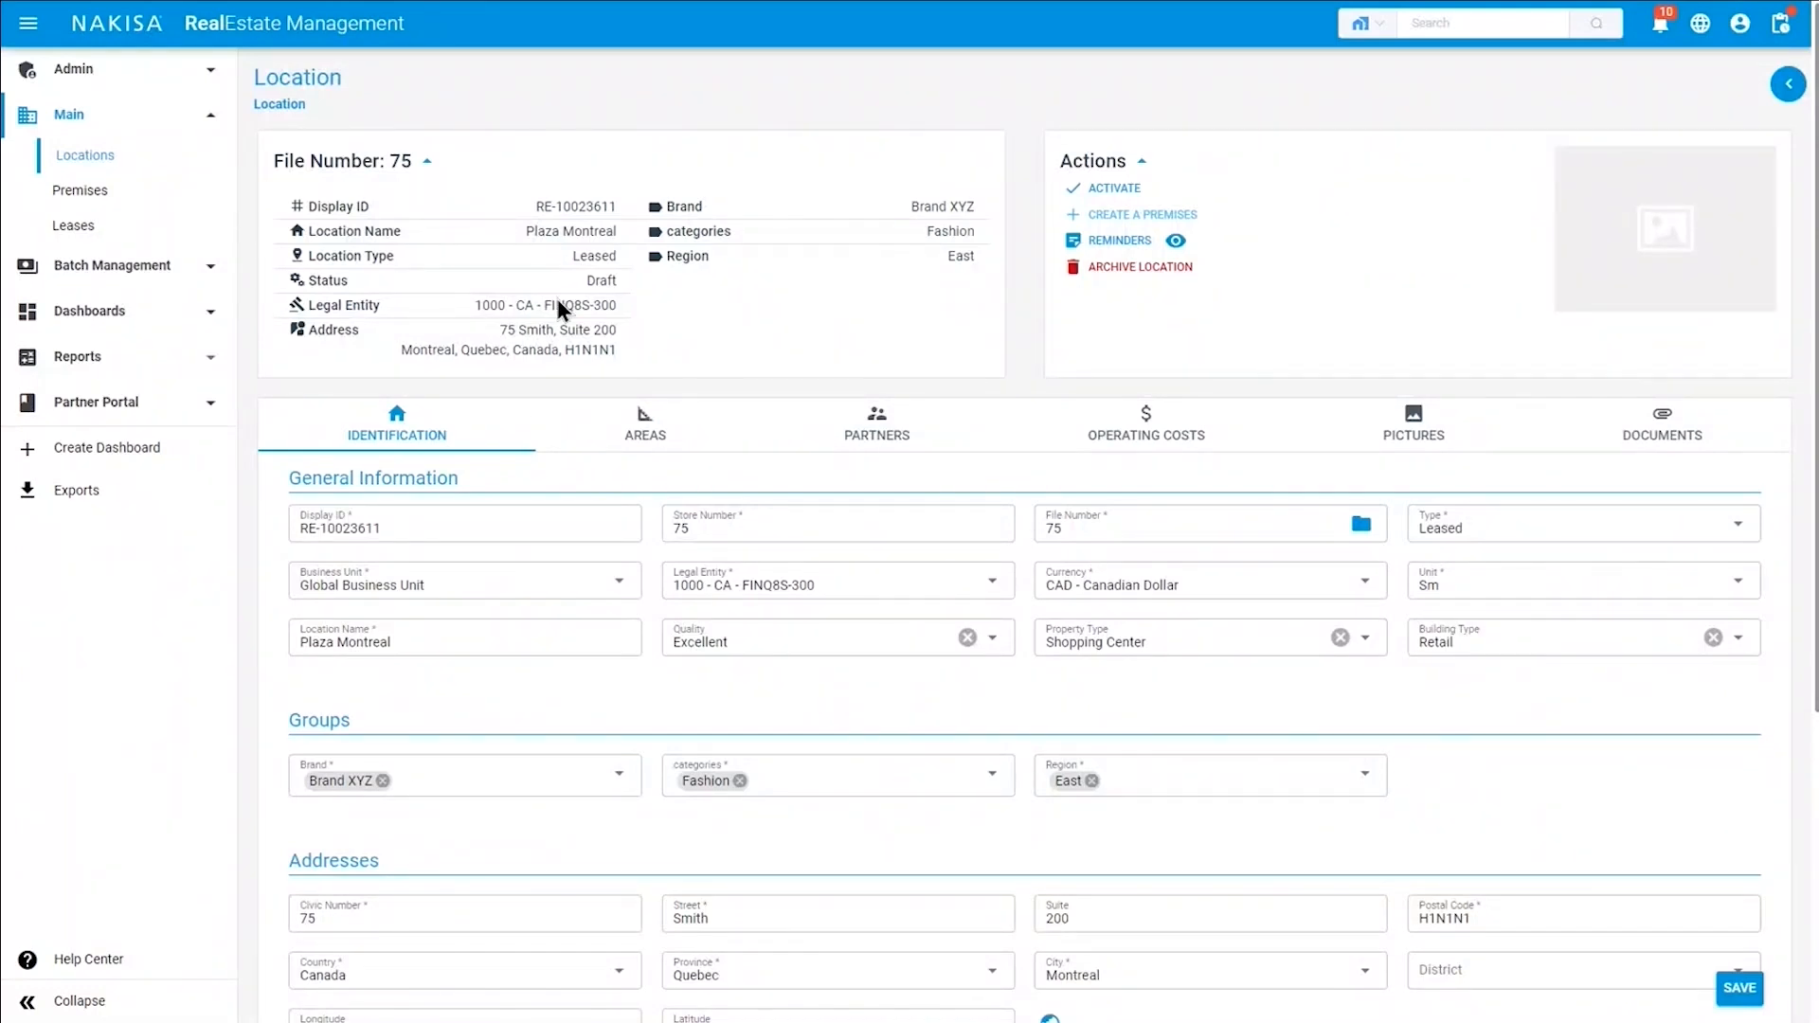
left_click(652, 440)
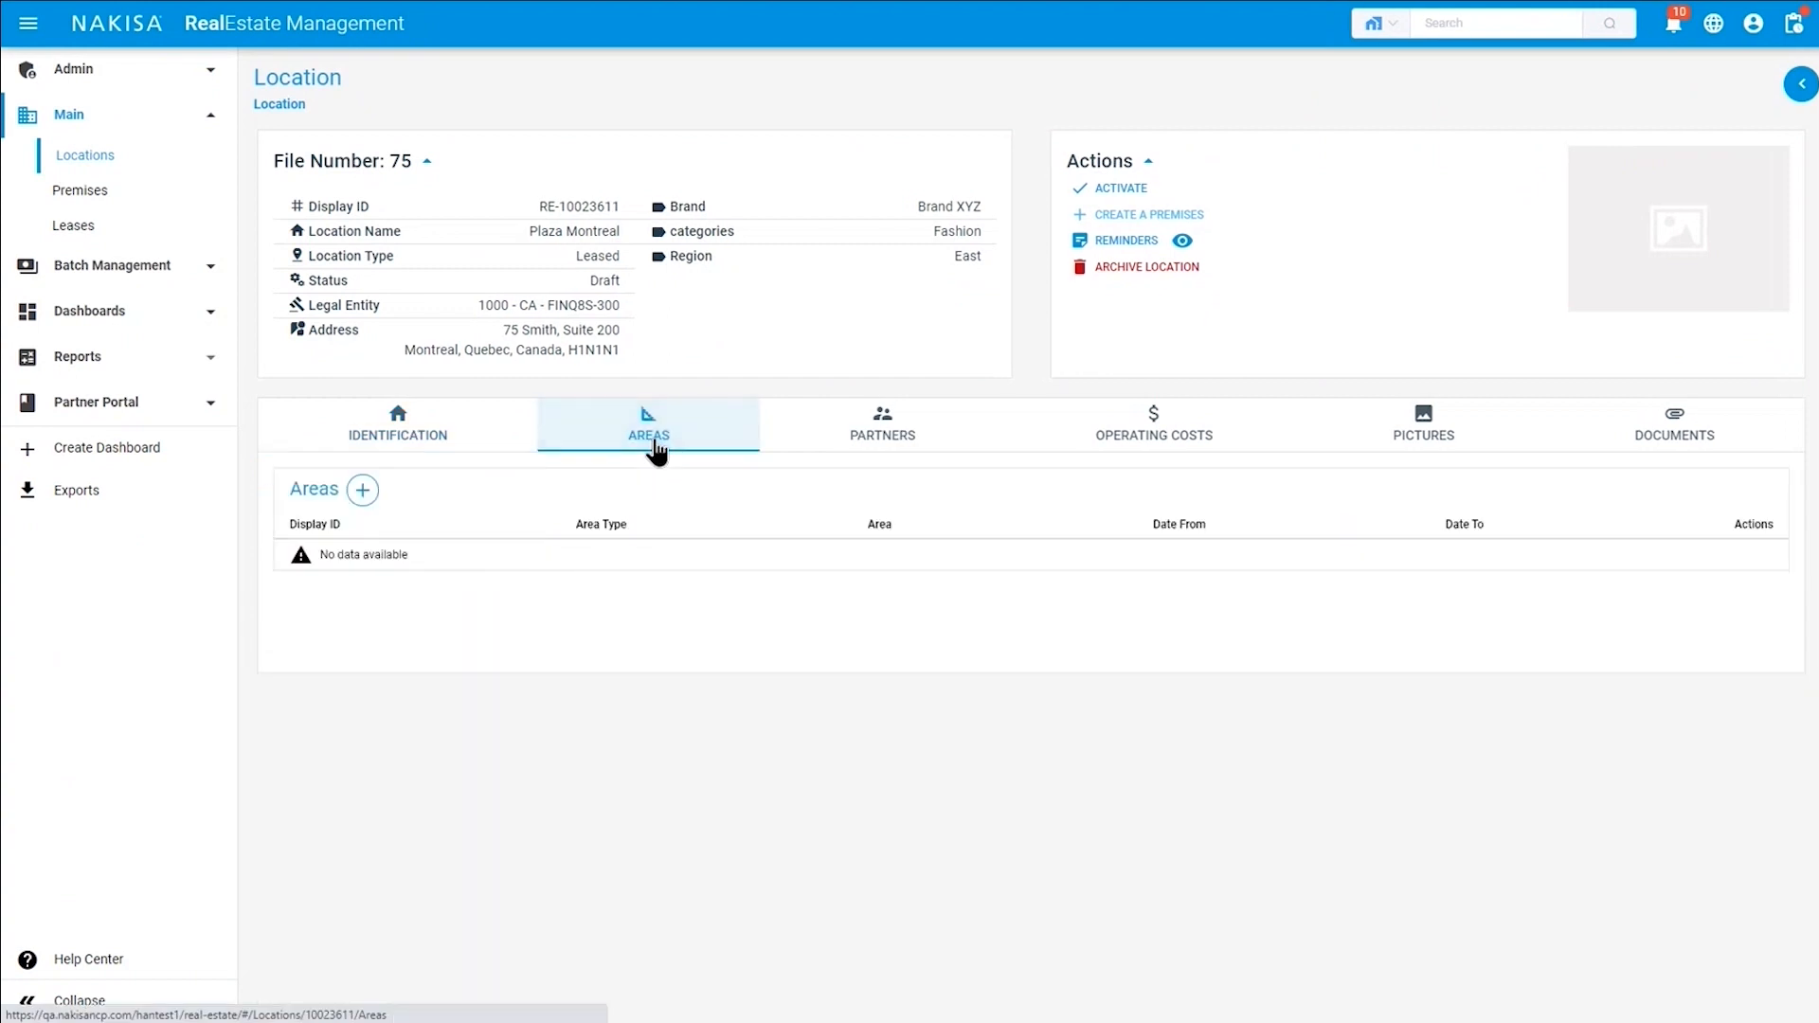
left_click(361, 492)
left_click(800, 343)
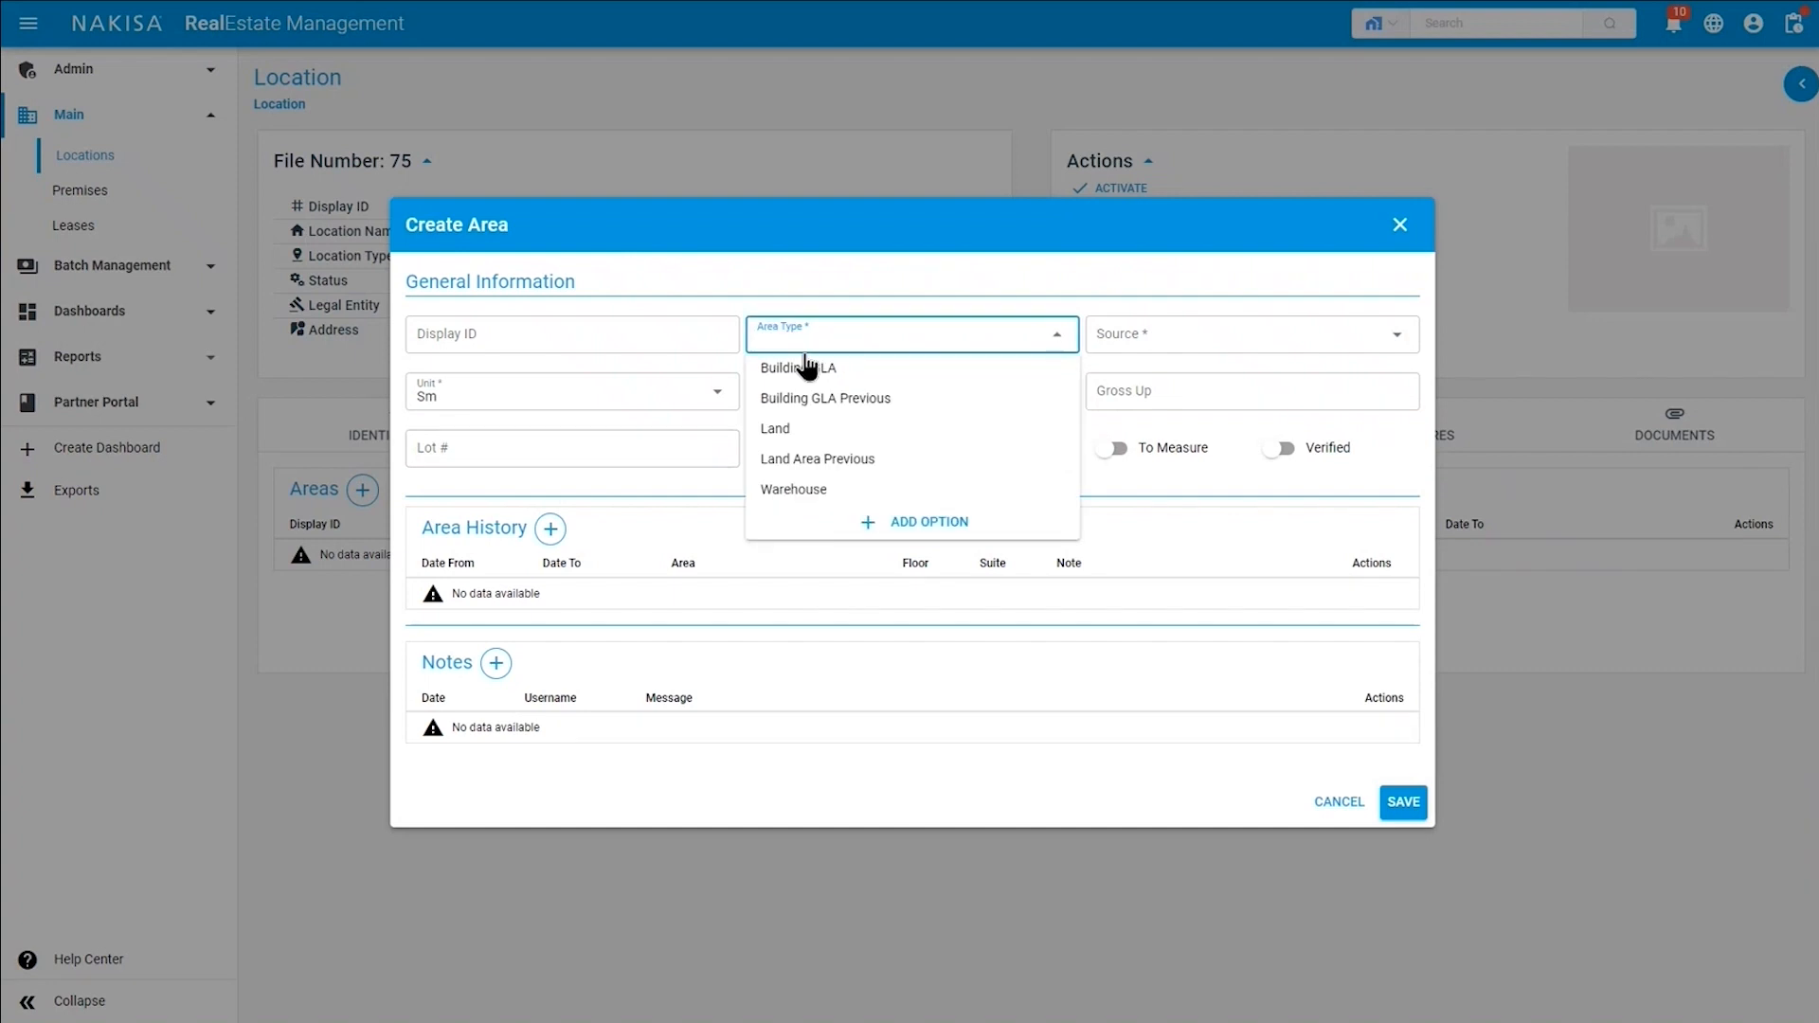
left_click(815, 379)
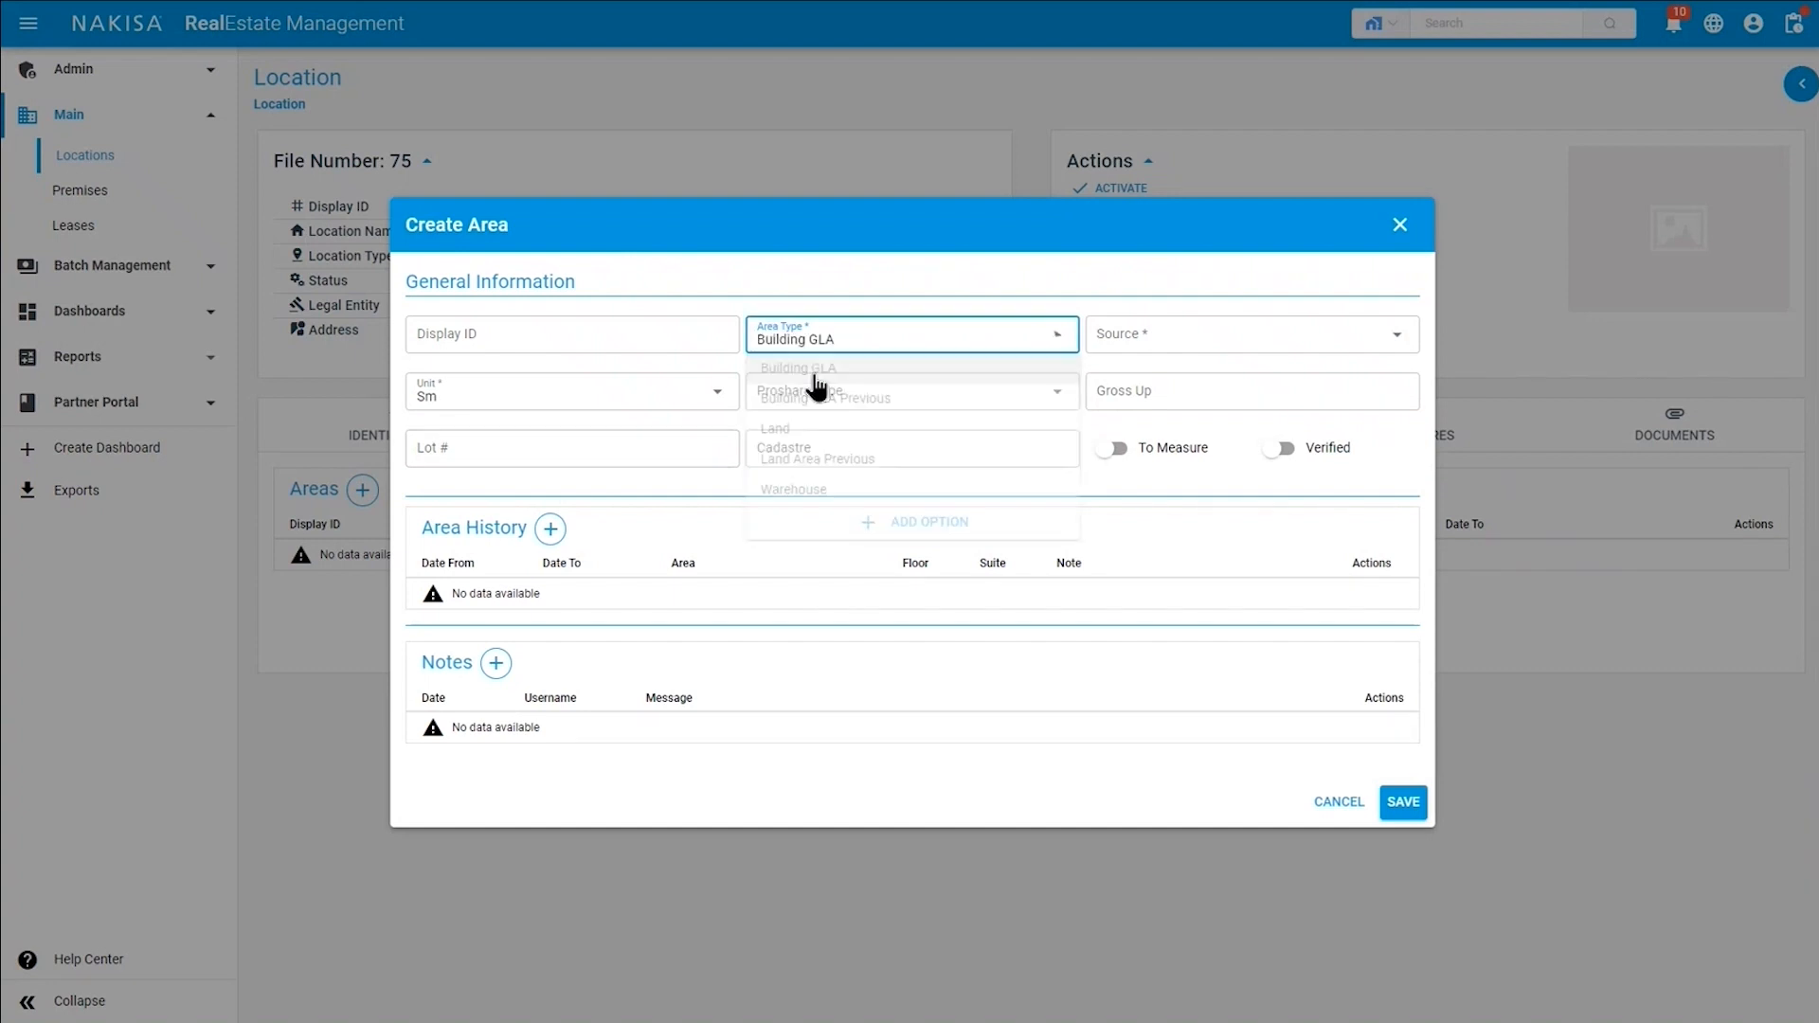
left_click(1156, 350)
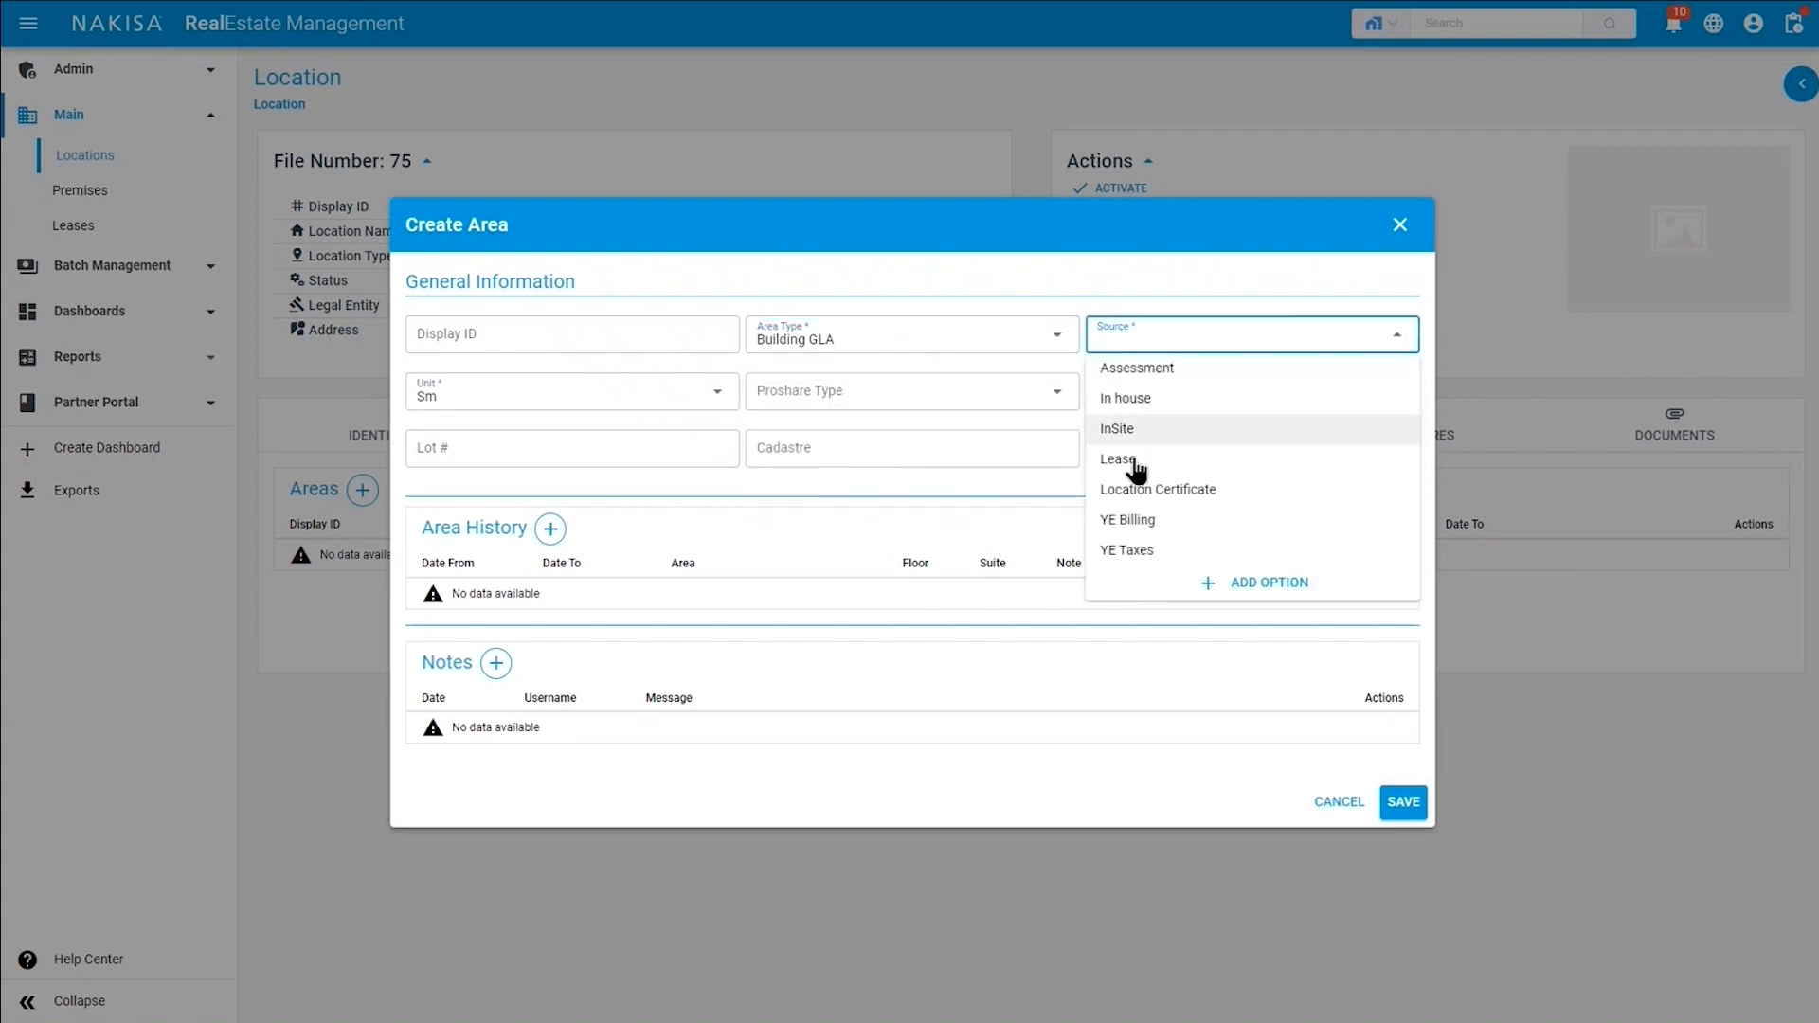
left_click(1136, 460)
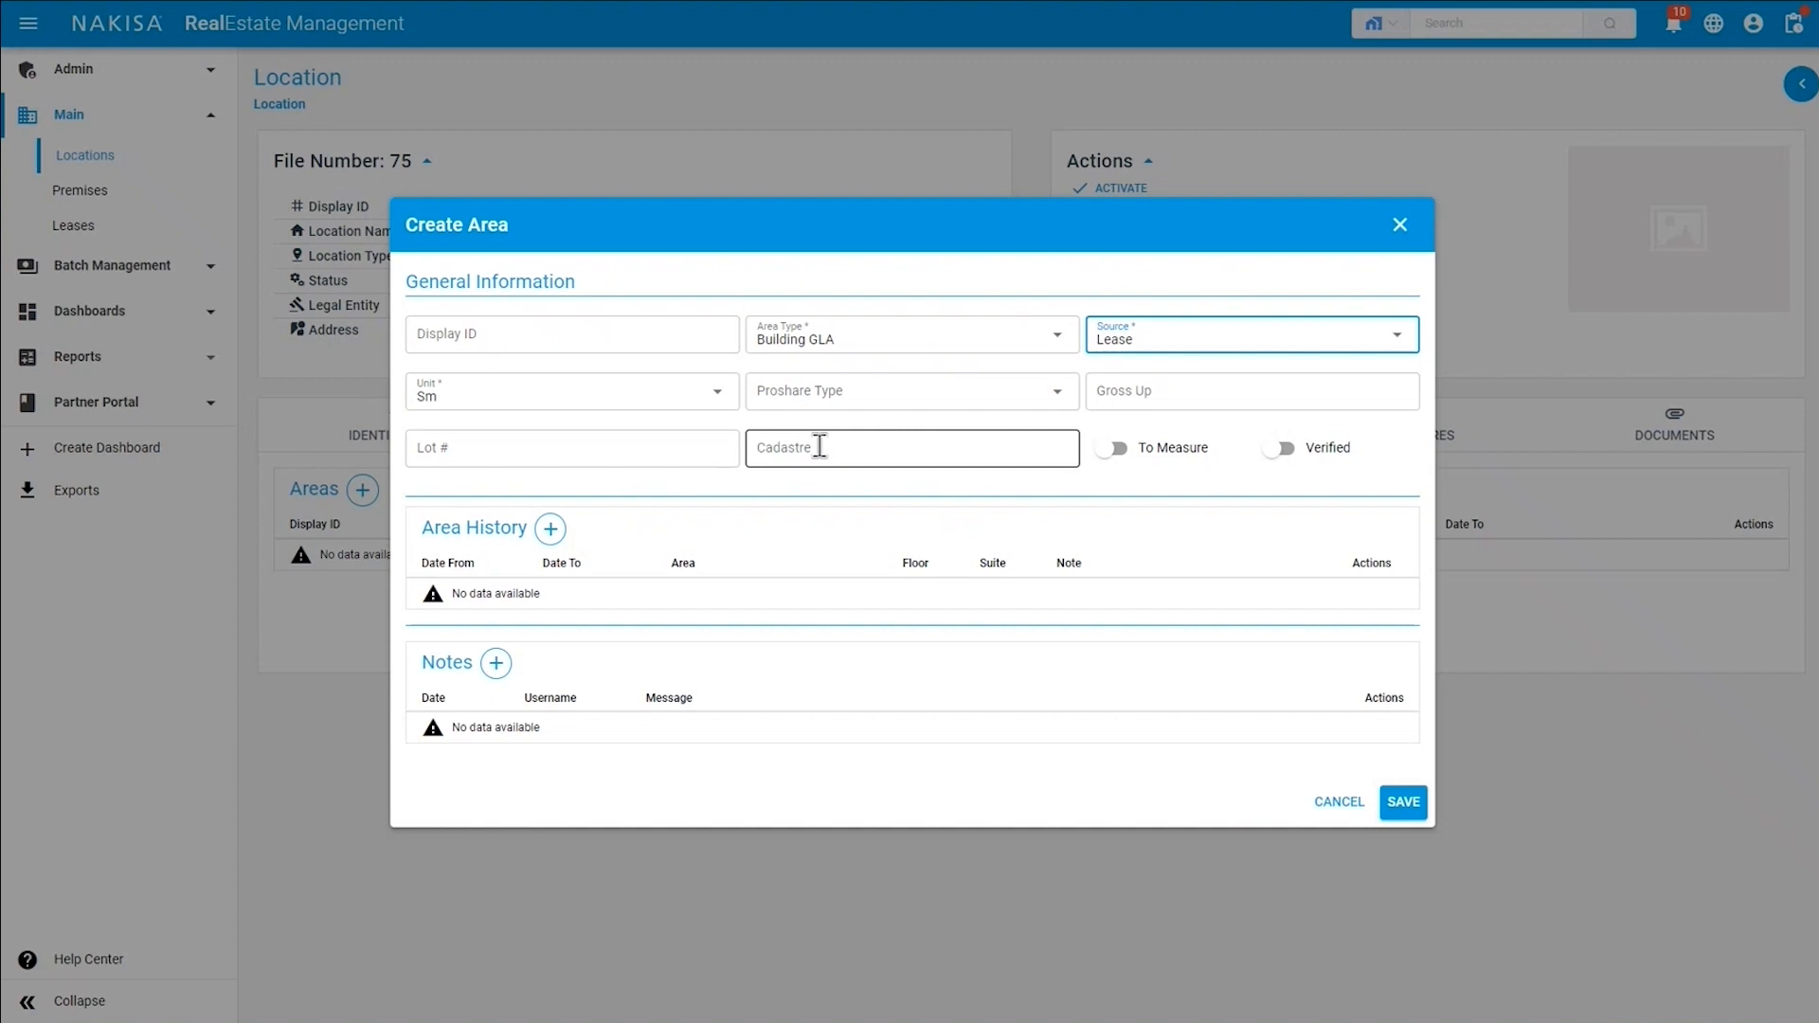
Add an area history entry of 50,000.00 Sm to the Building GLA area and save the area.
left_click(550, 528)
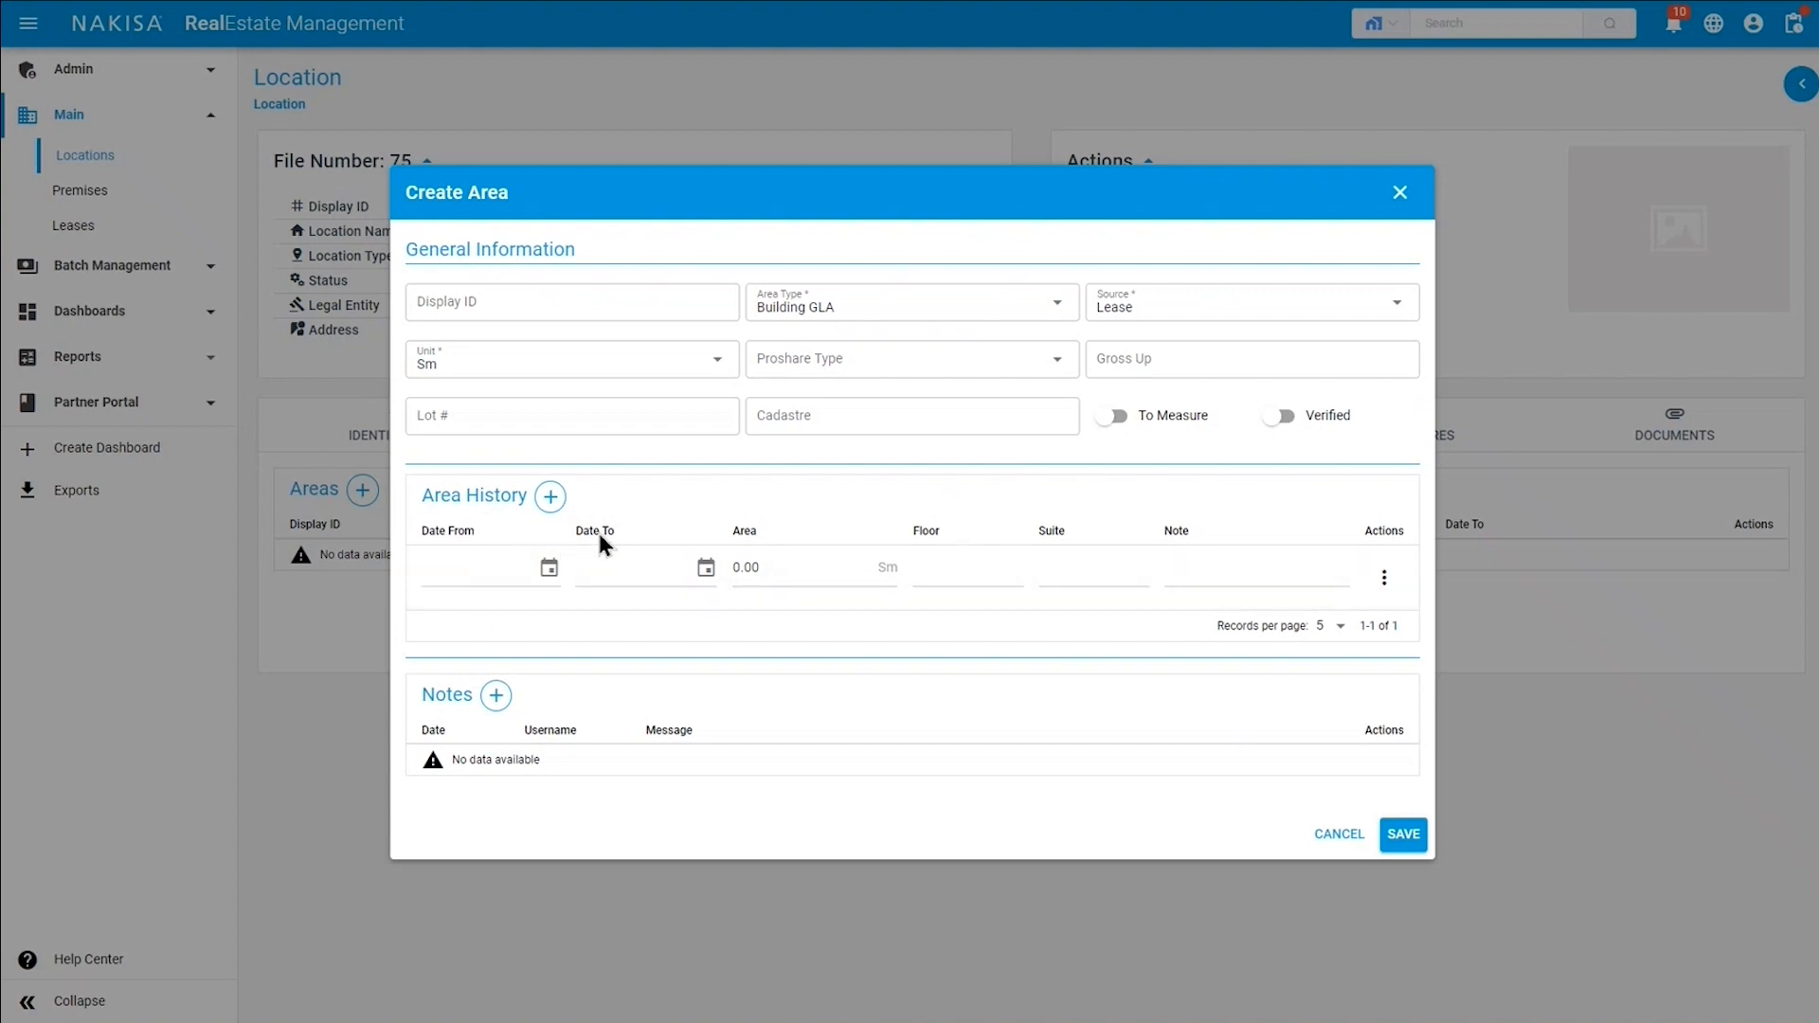
left_click(753, 567)
type("50,000.00")
left_click(1401, 838)
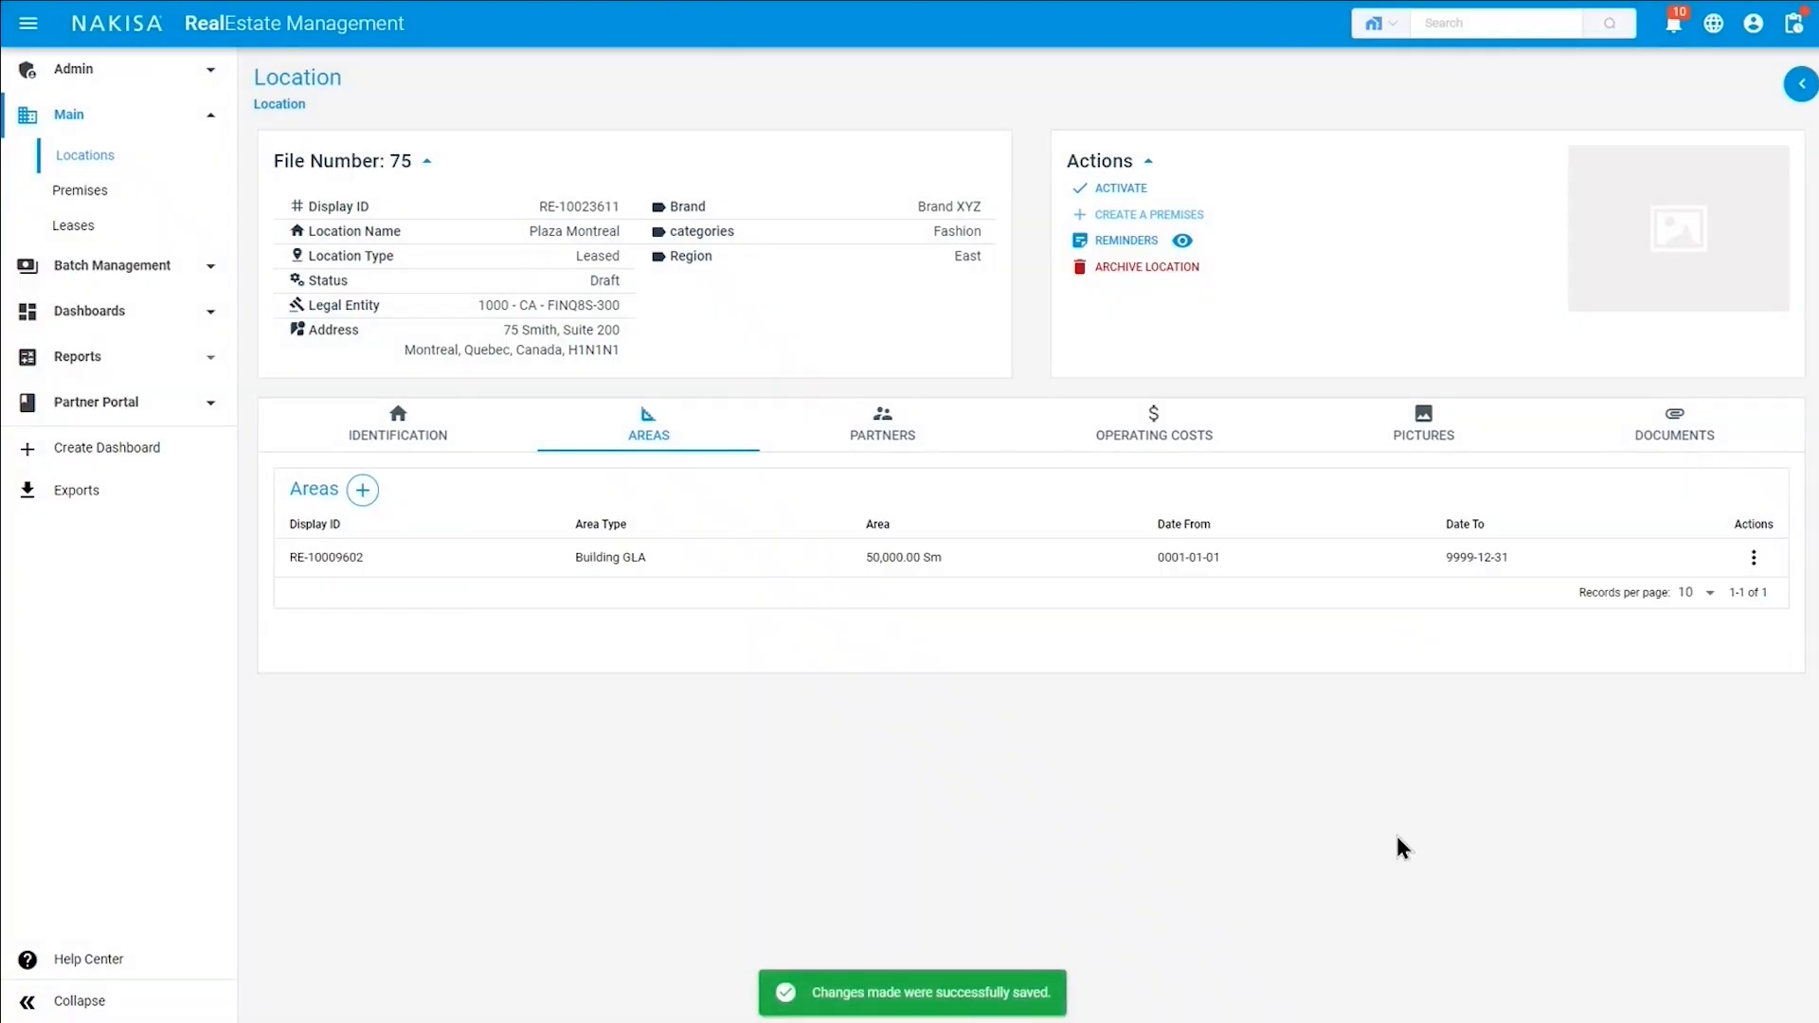
Link Canadian Vendor to the location as a vendor partner with the Lessee role.
left_click(898, 442)
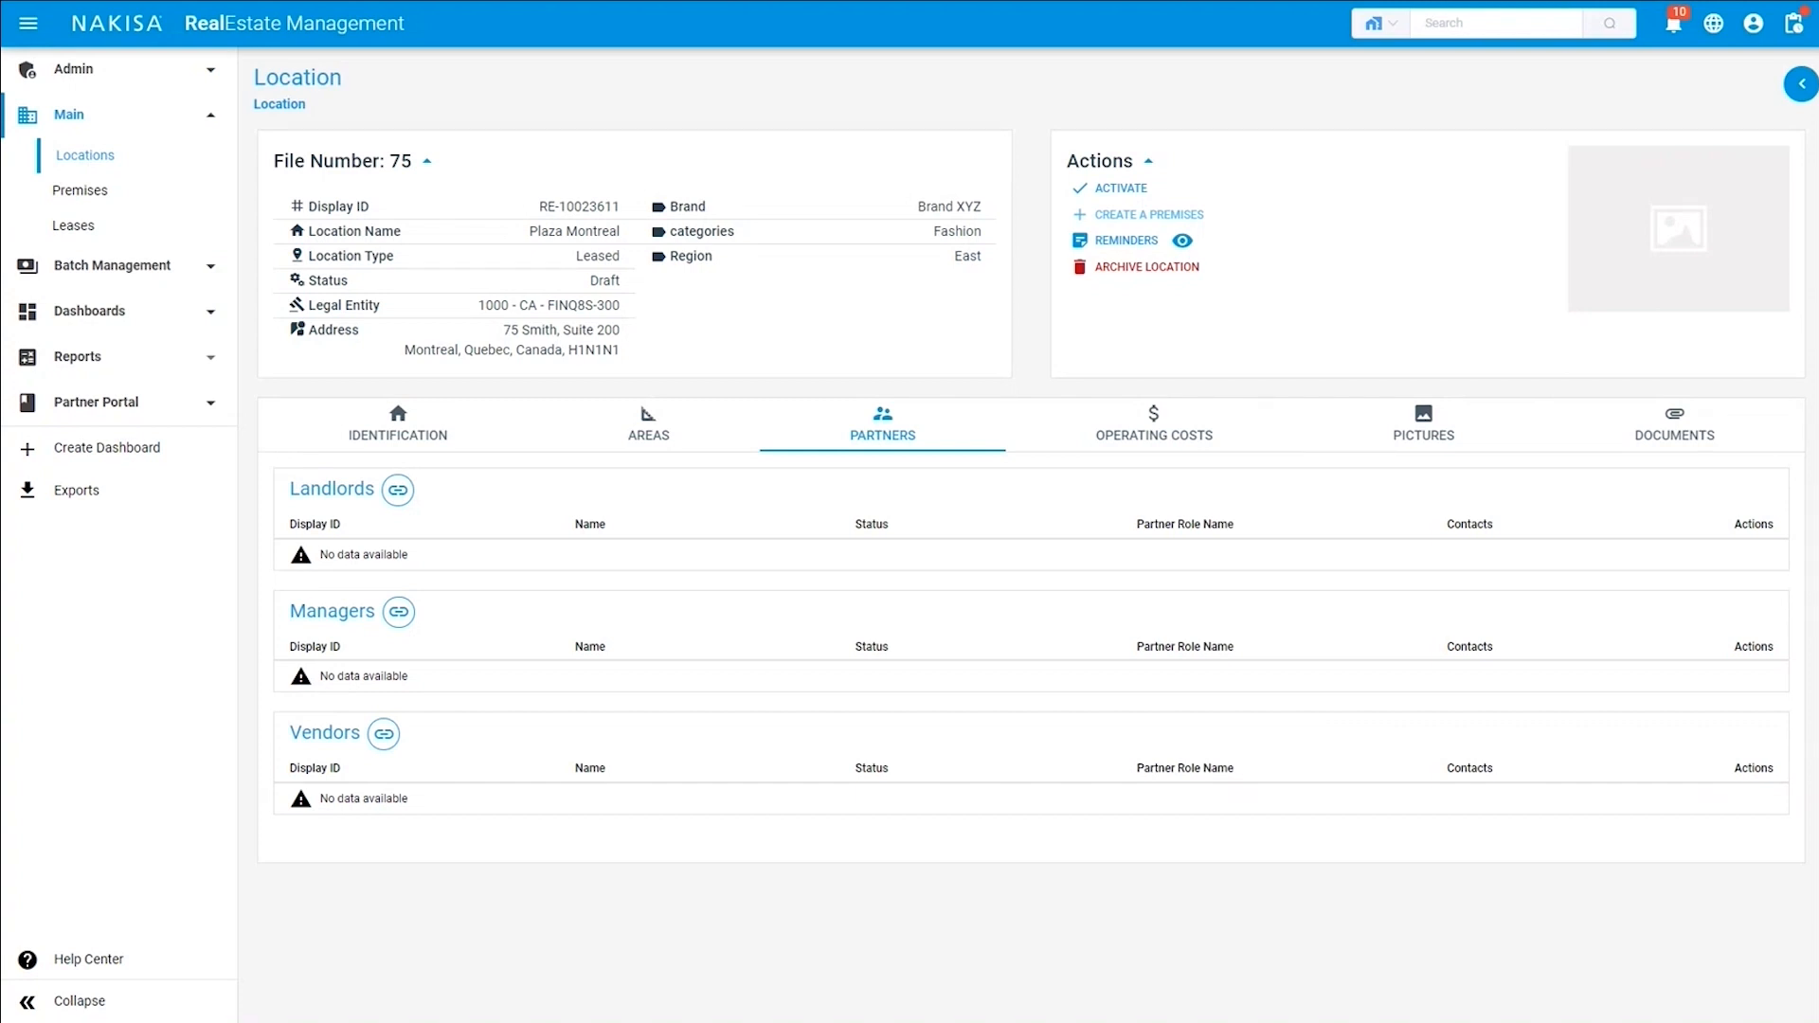
left_click(383, 735)
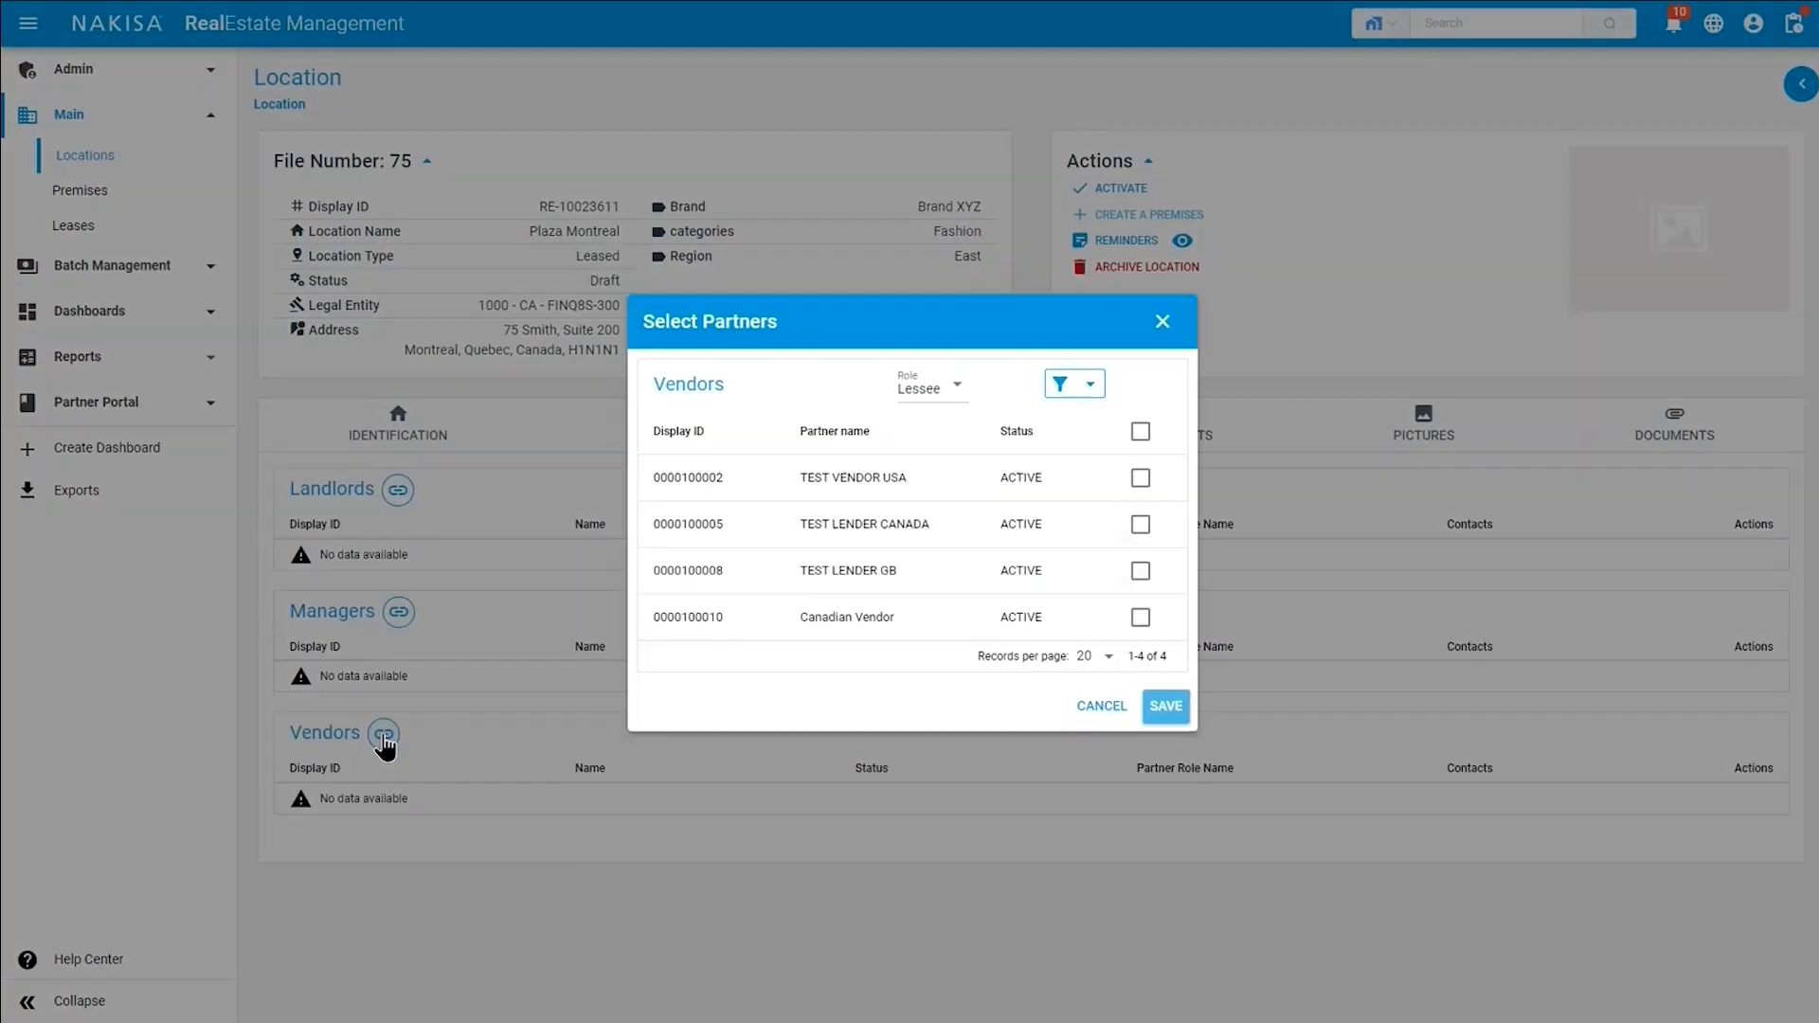
left_click(1139, 617)
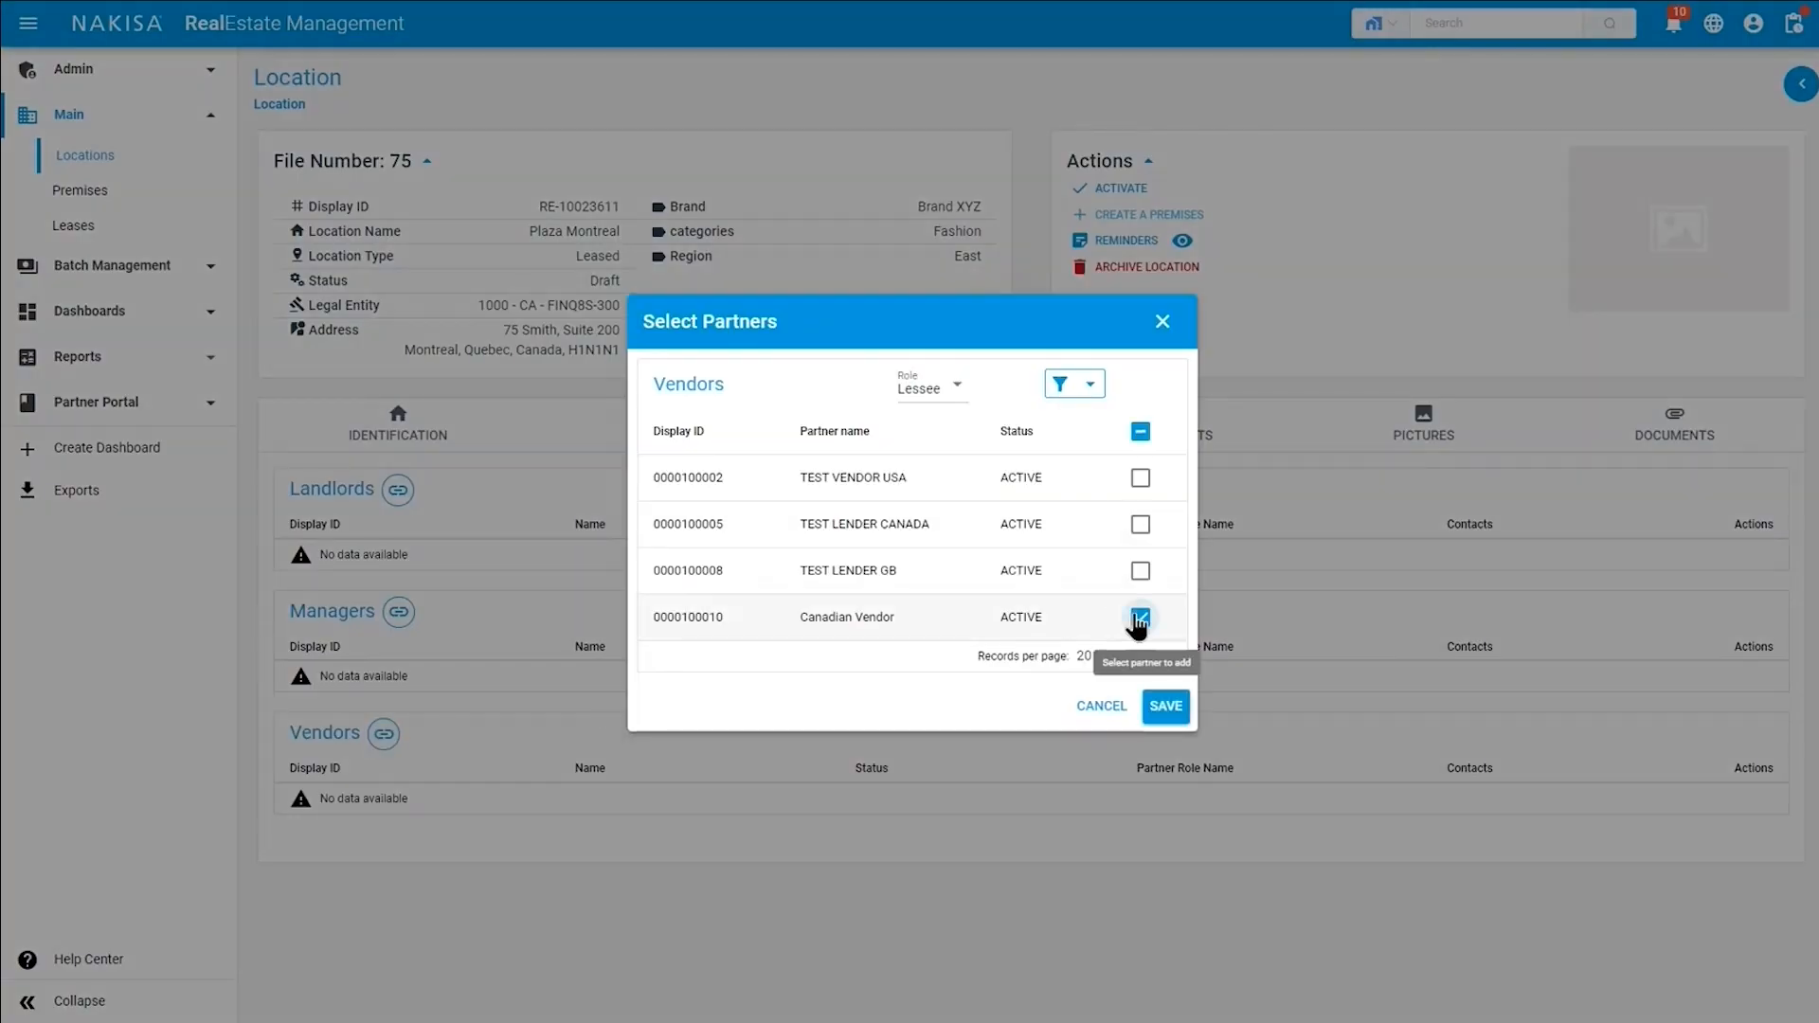
left_click(1170, 711)
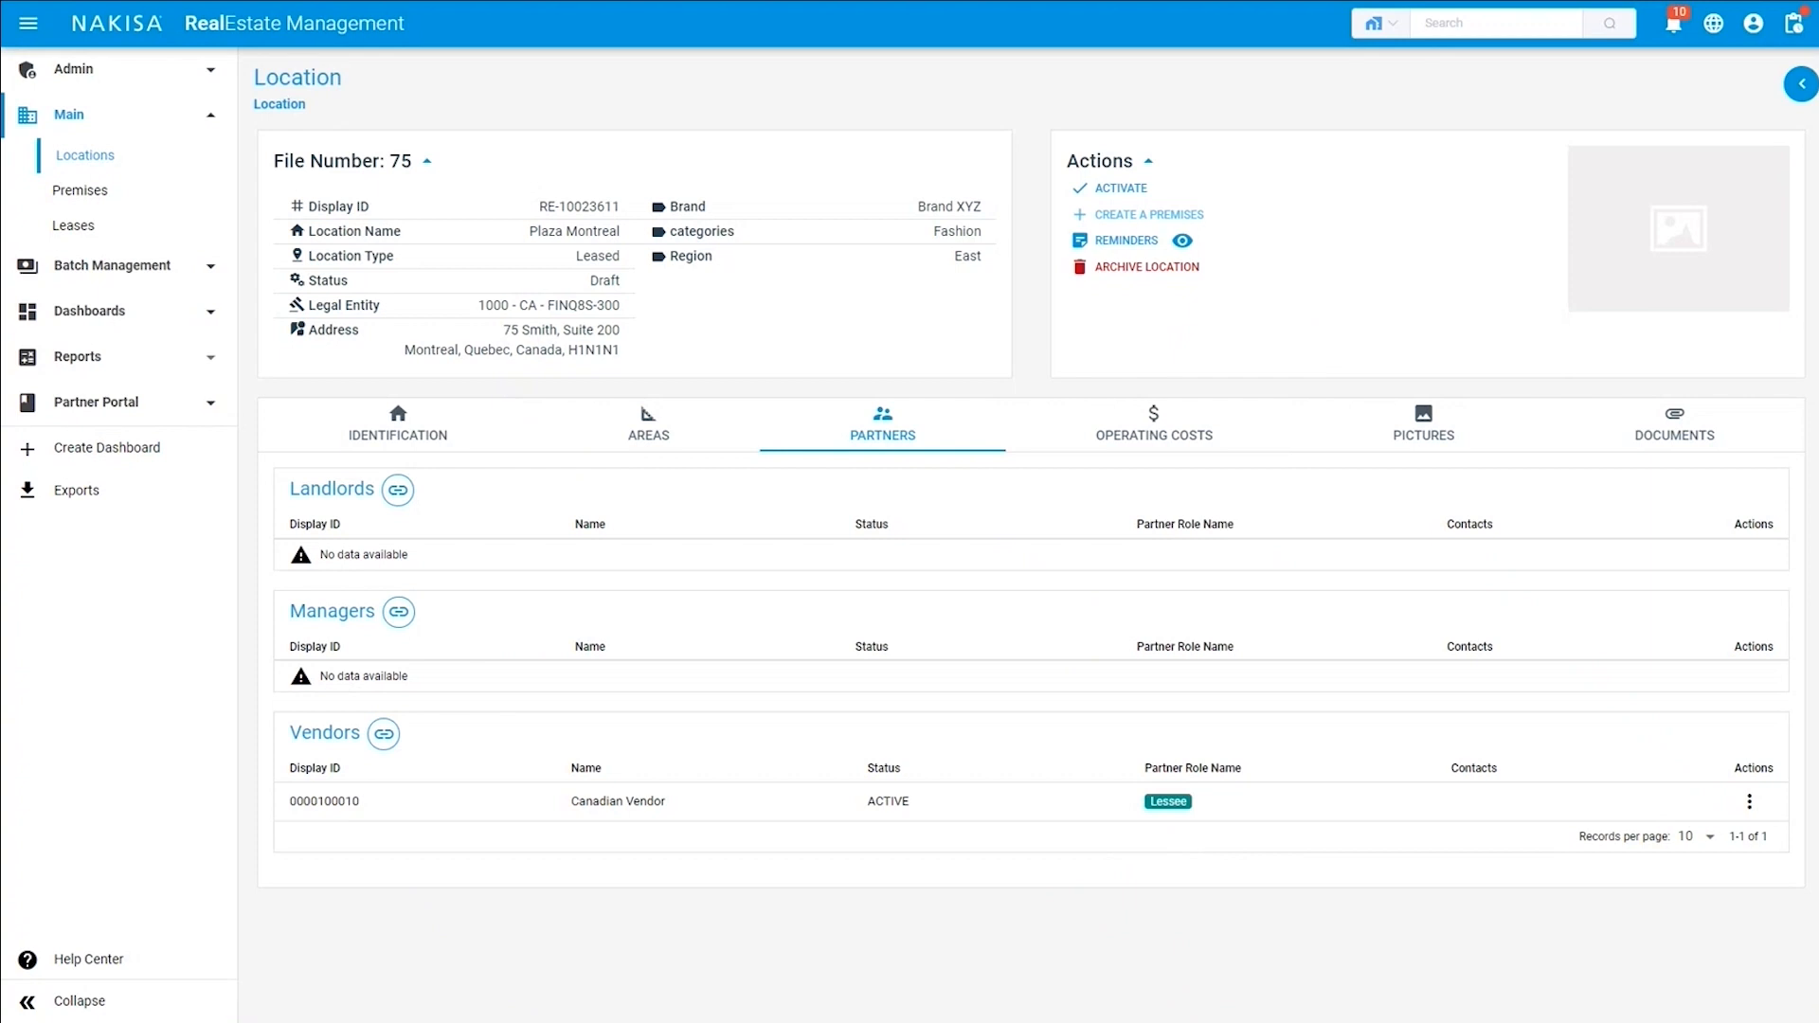
Start a new operating cost period for the location with year 2020 and status In Progress.
left_click(1141, 452)
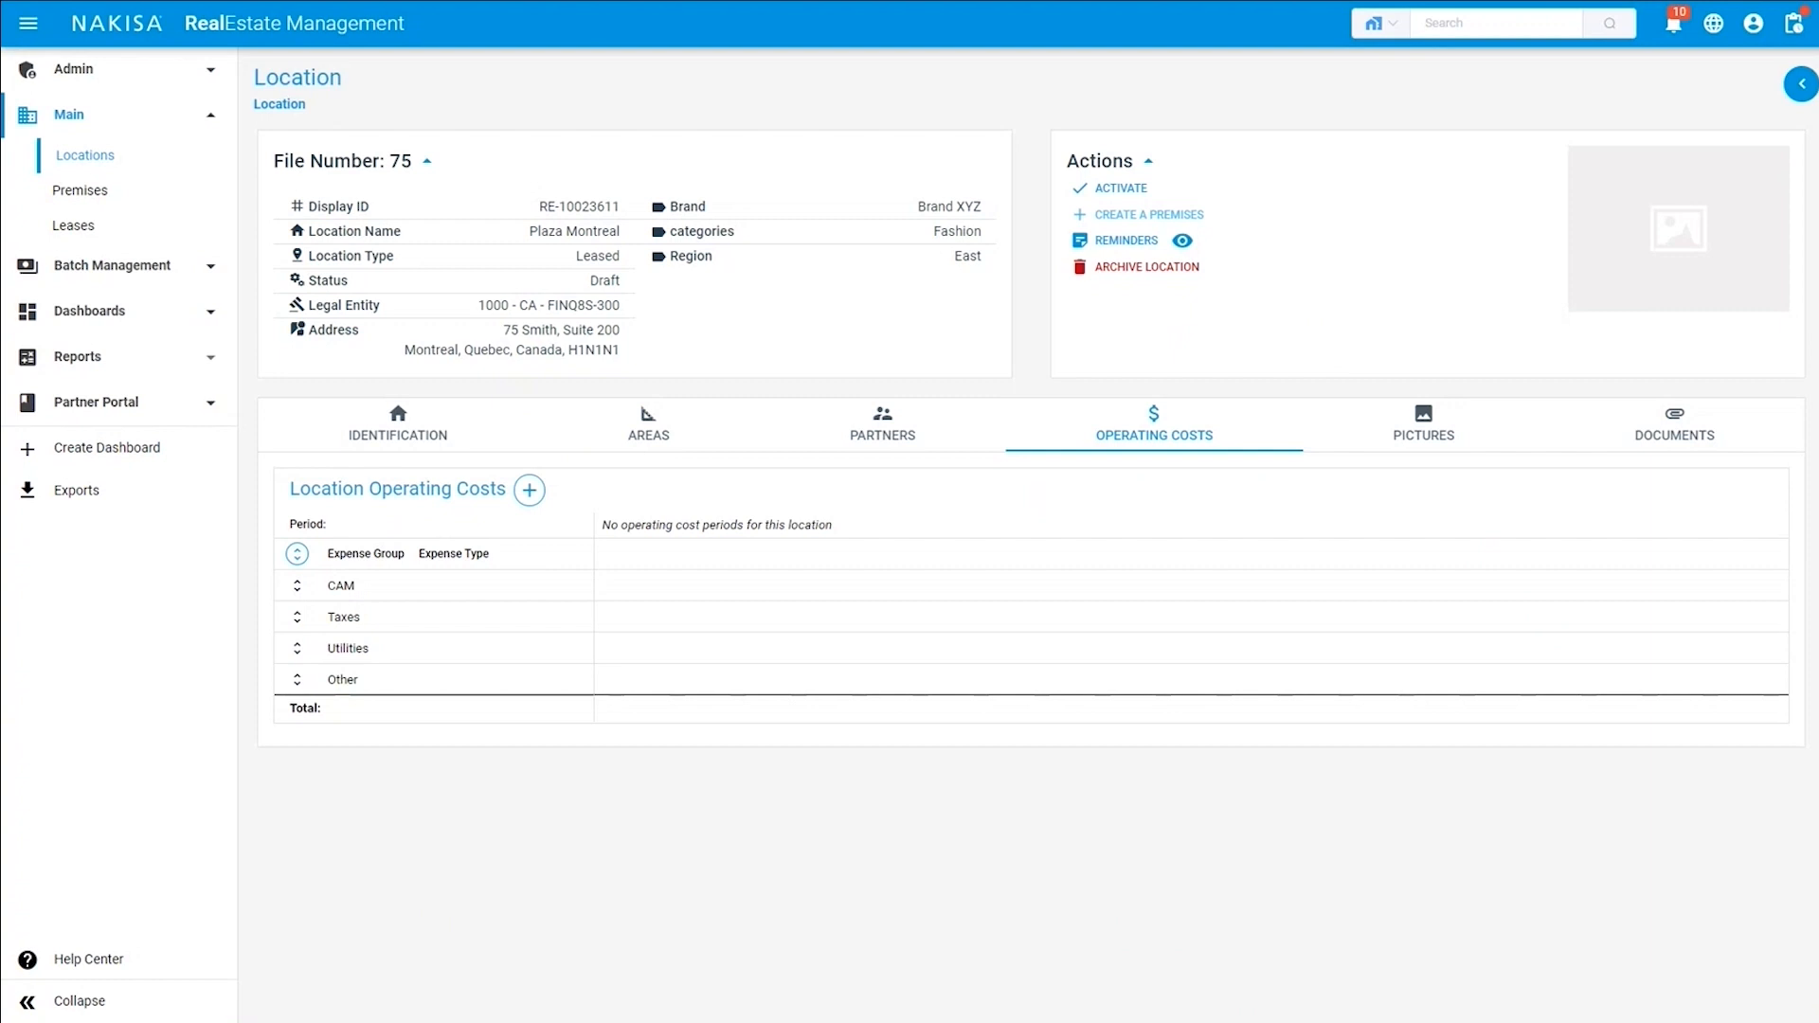
left_click(529, 491)
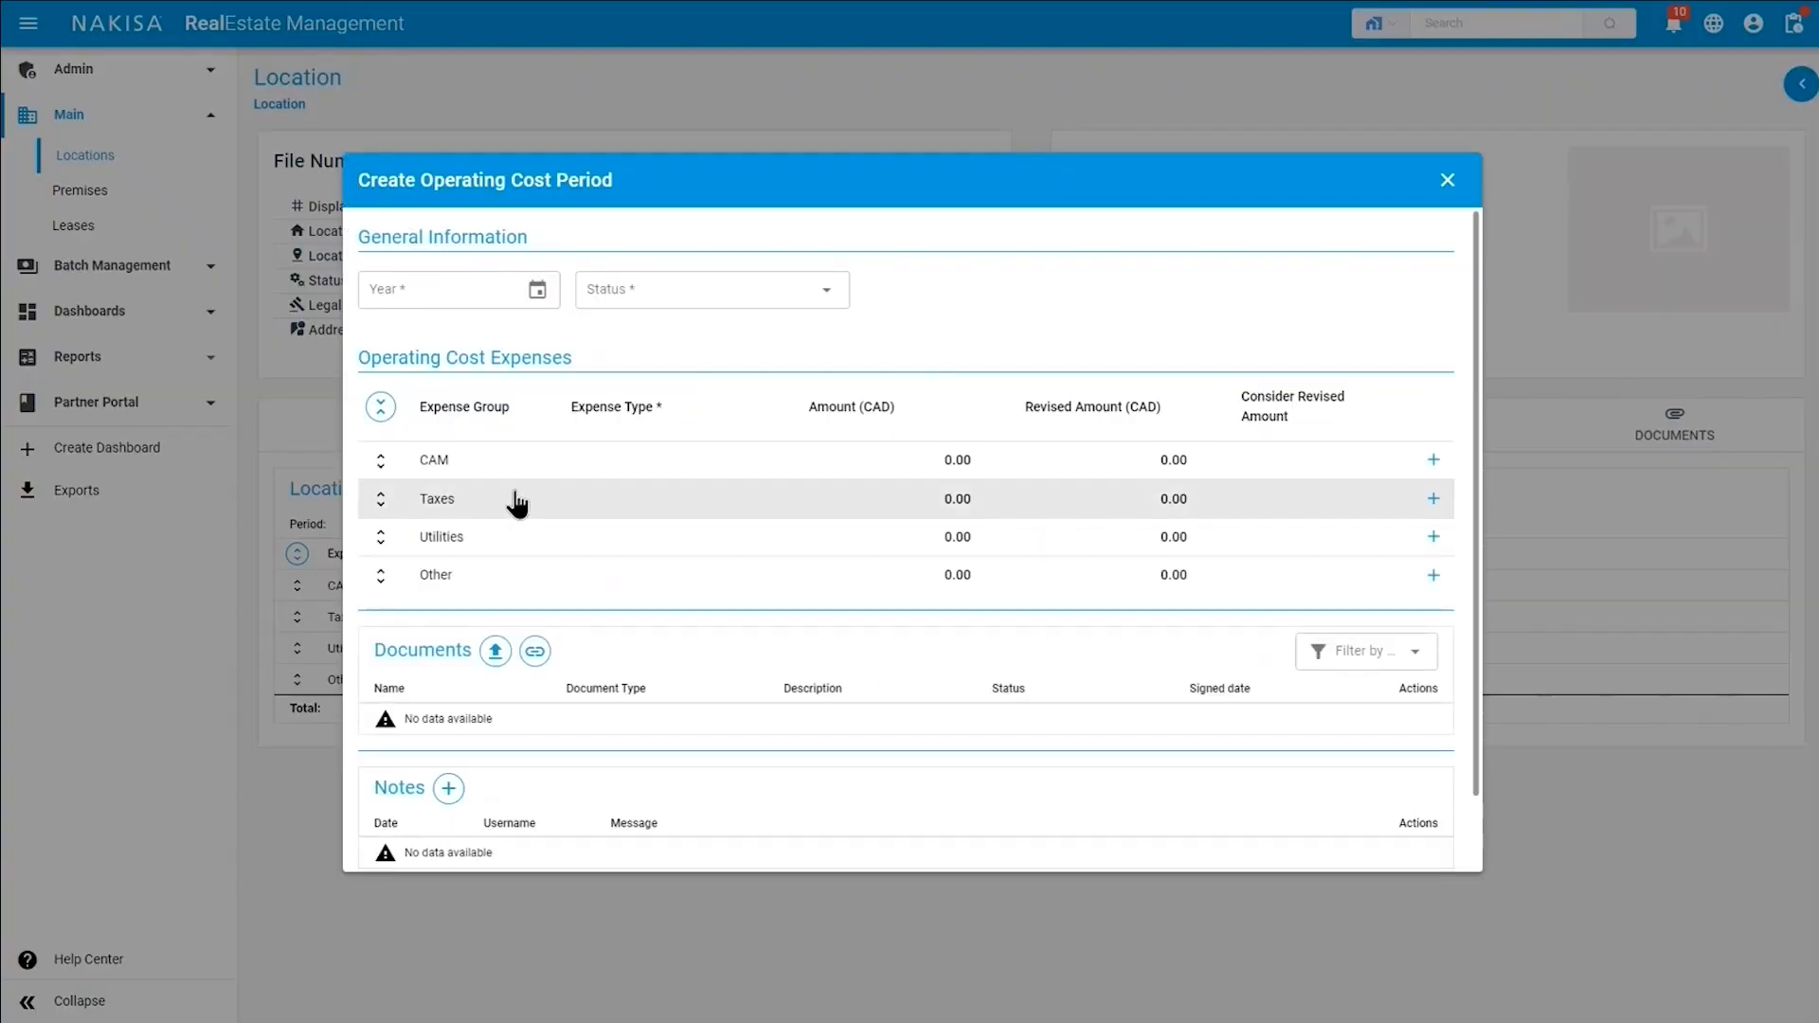
left_click(461, 286)
type("2020")
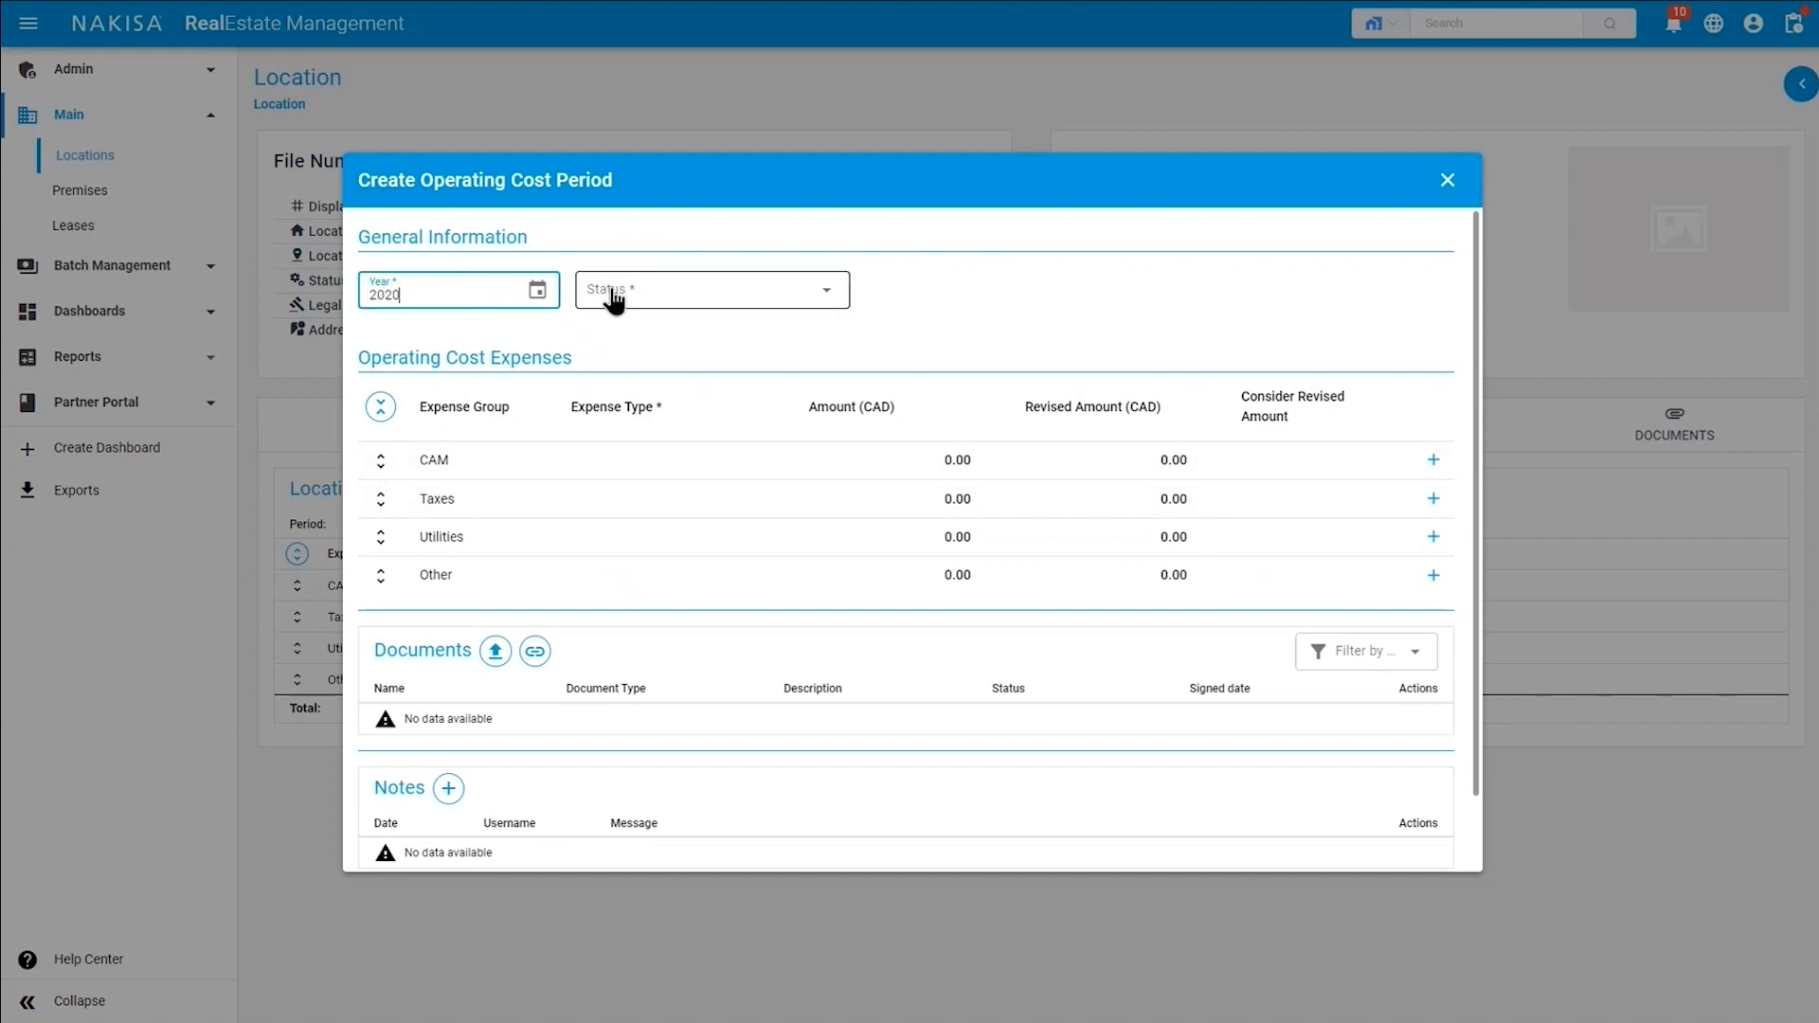
left_click(615, 296)
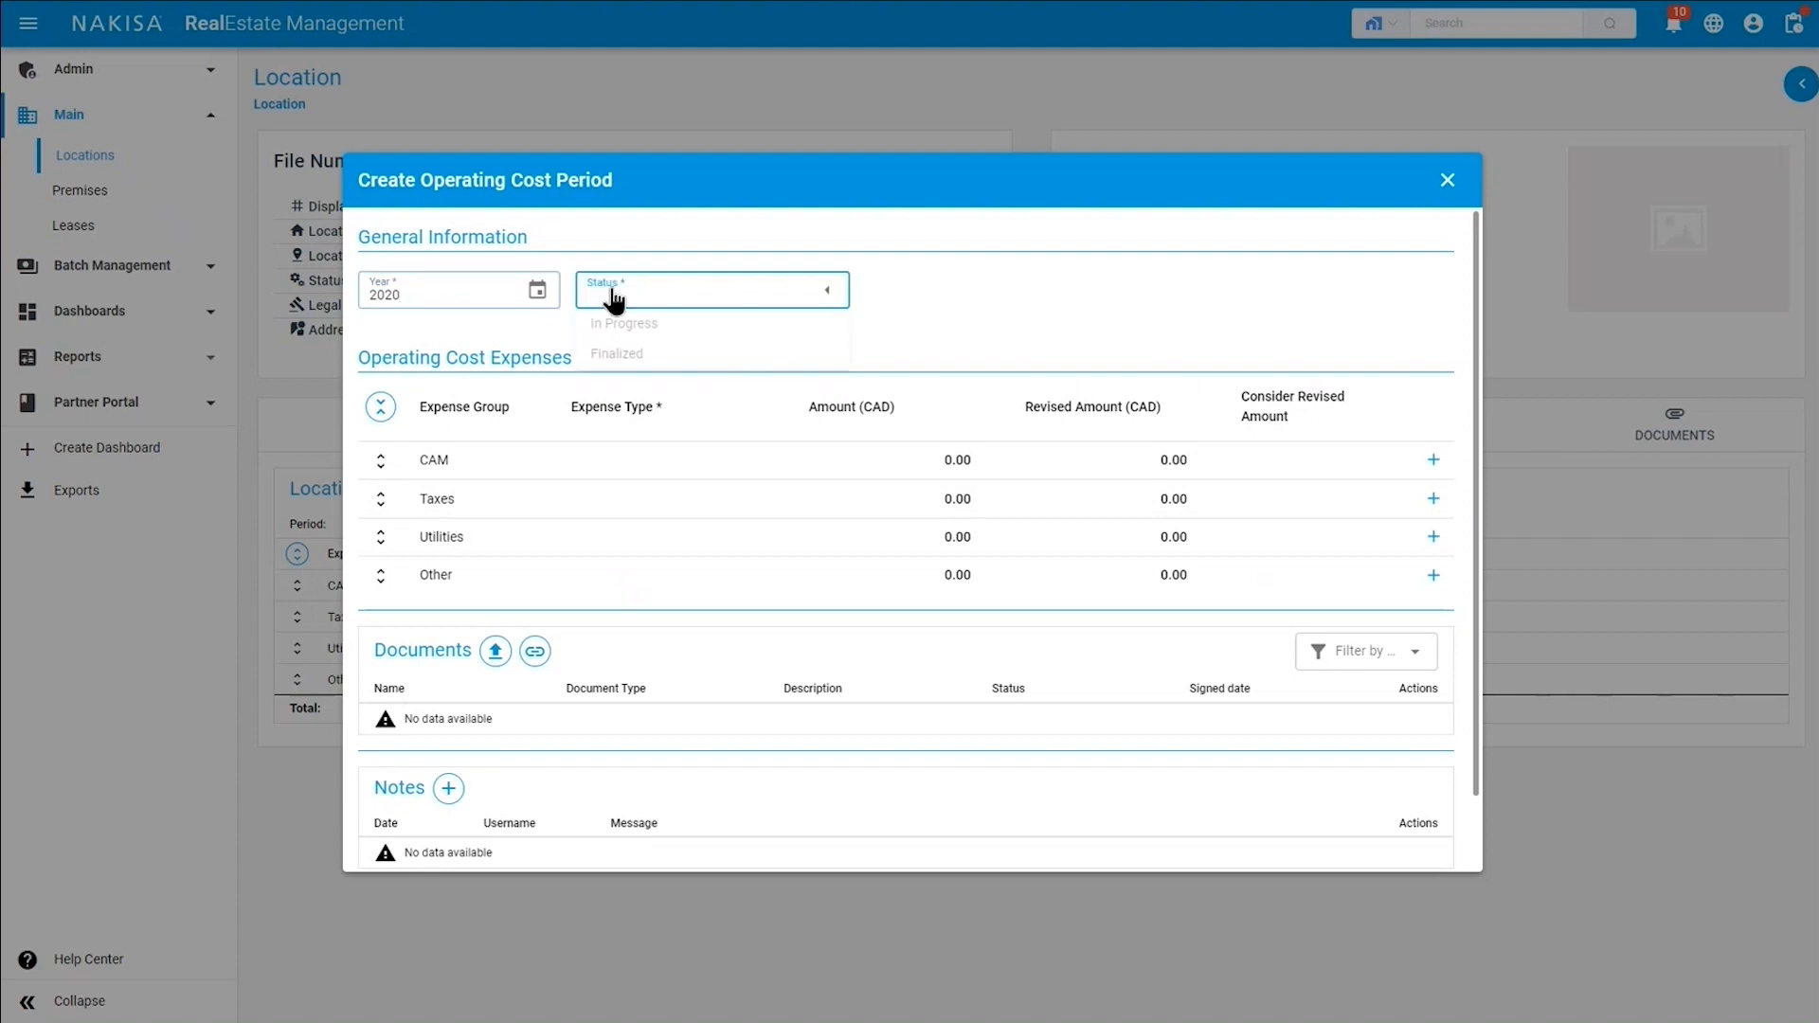
left_click(653, 331)
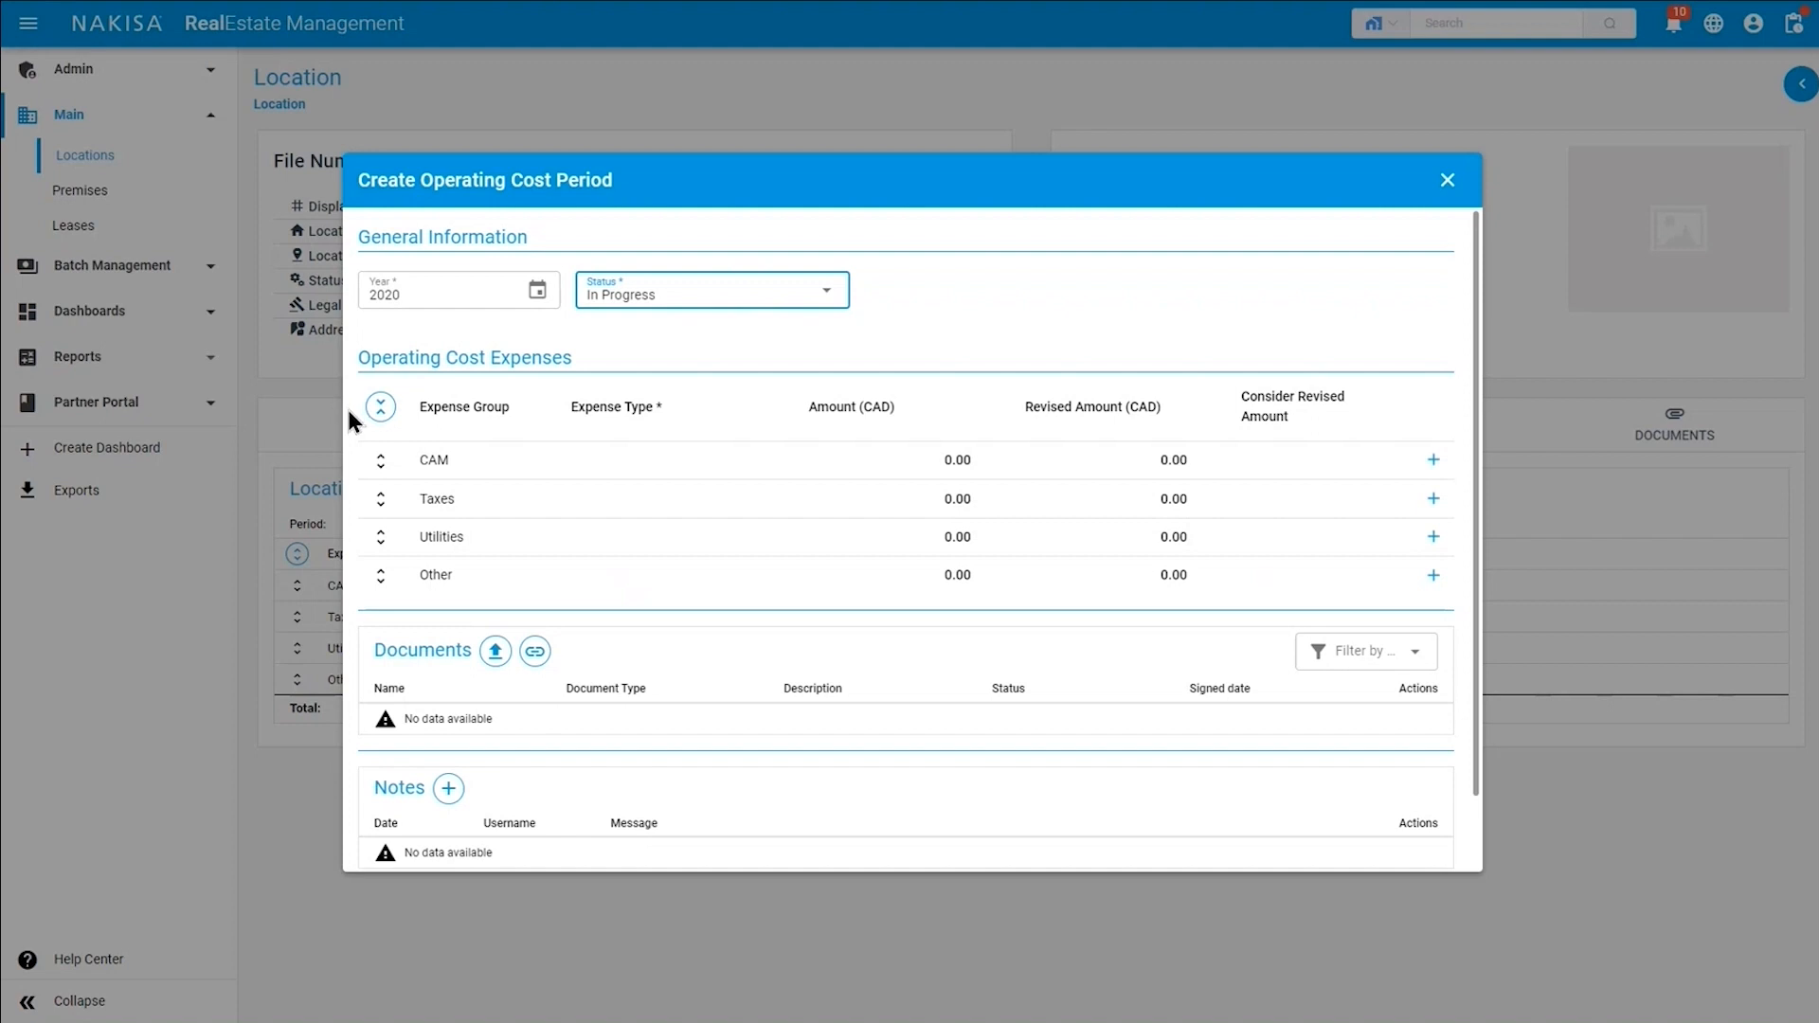
Add a Building maintenance expense under CAM with amount 6,000.00 and revised amount 6,500.00, and have the revised amount considered.
left_click(1433, 461)
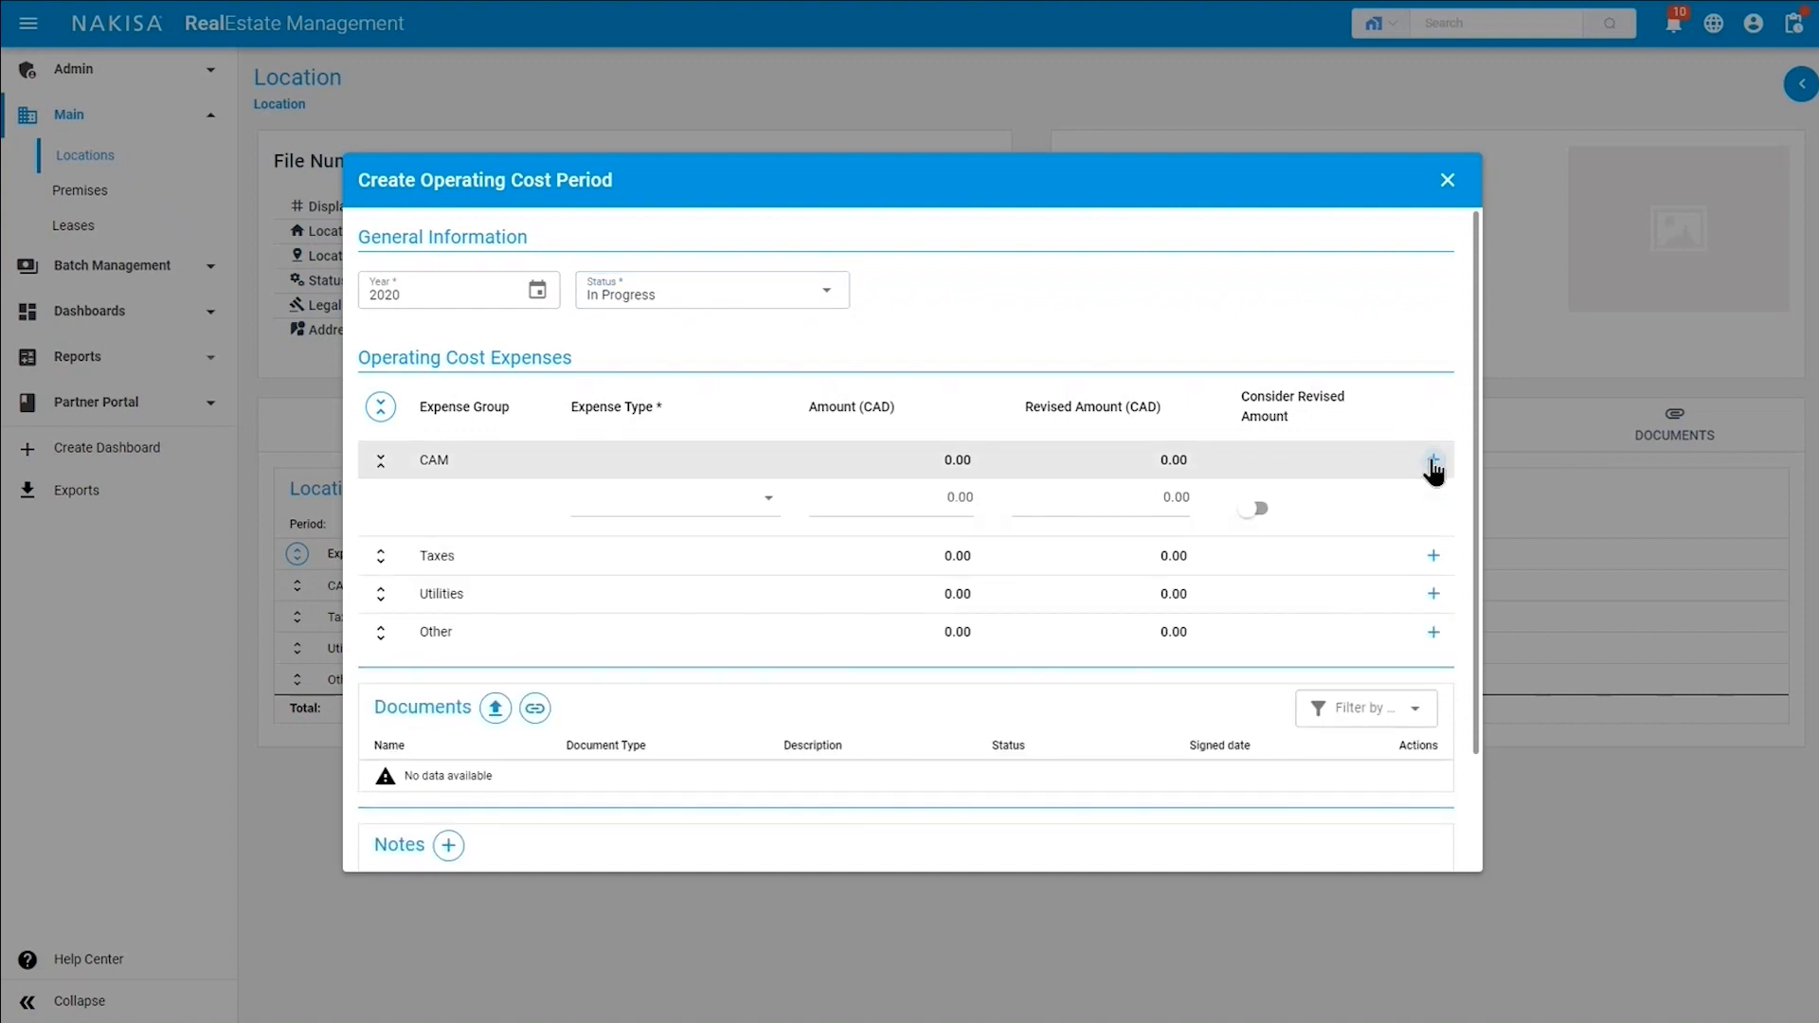
left_click(720, 516)
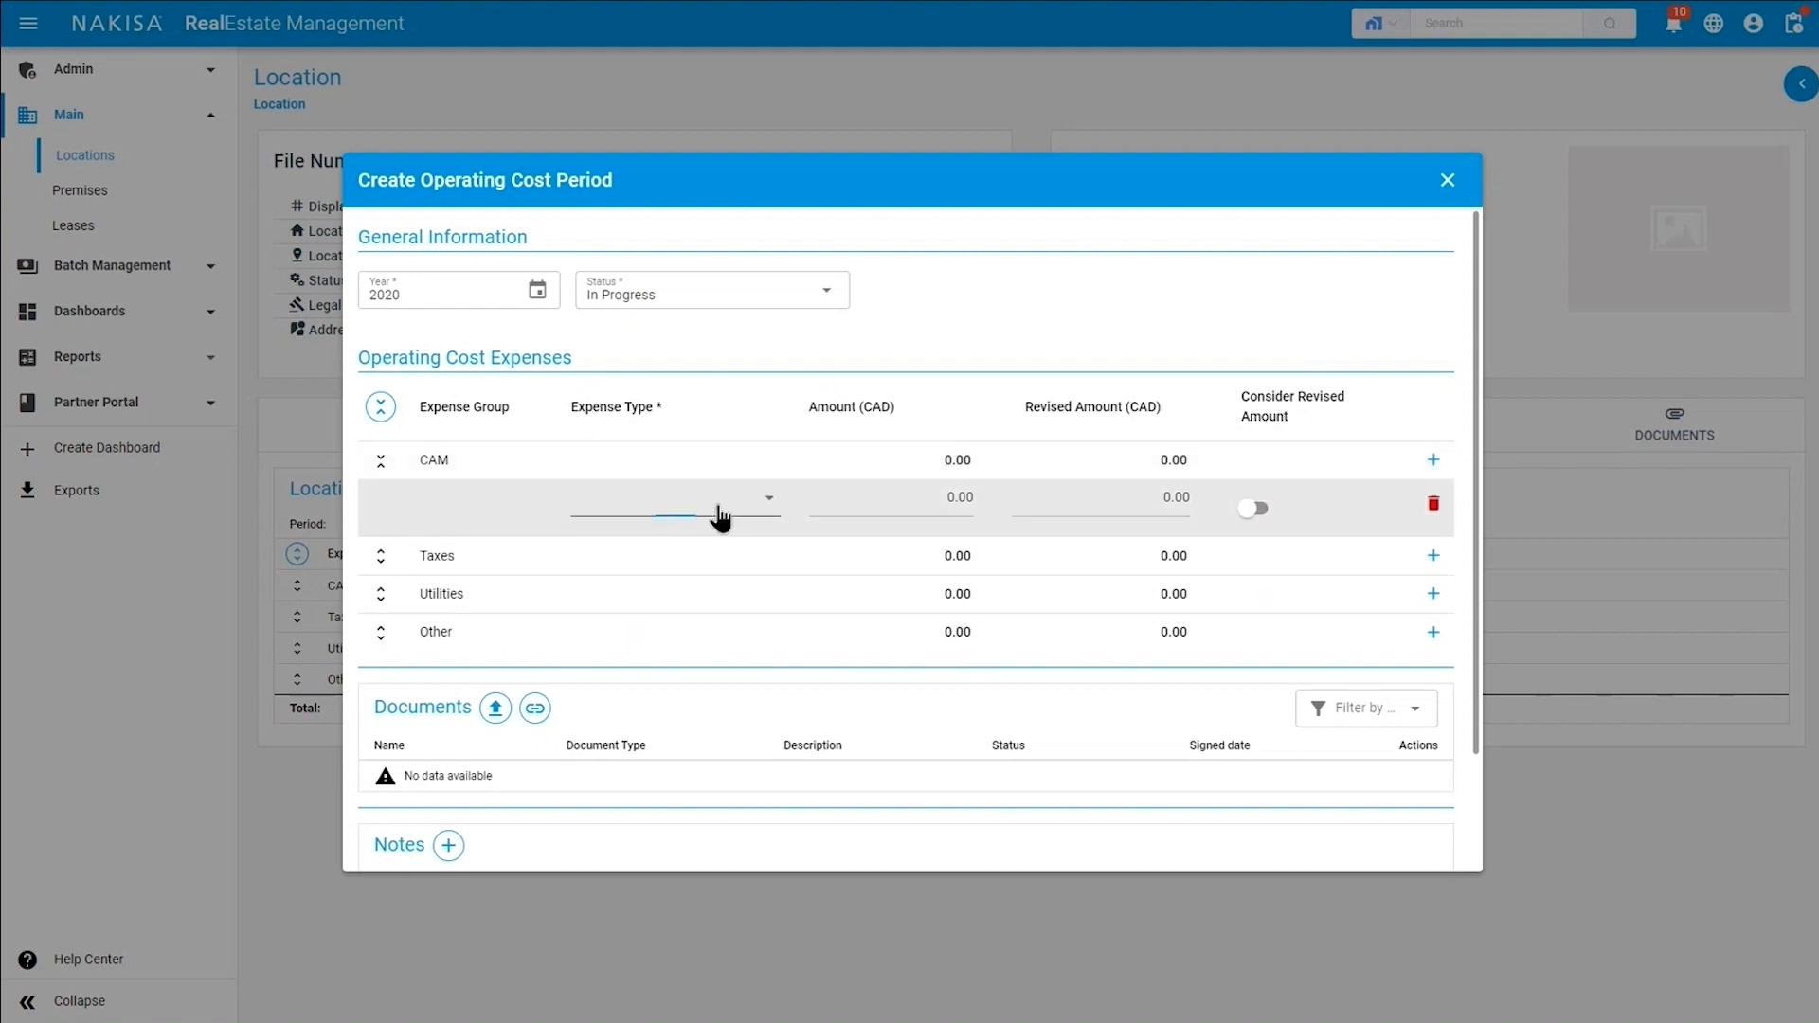
left_click(684, 527)
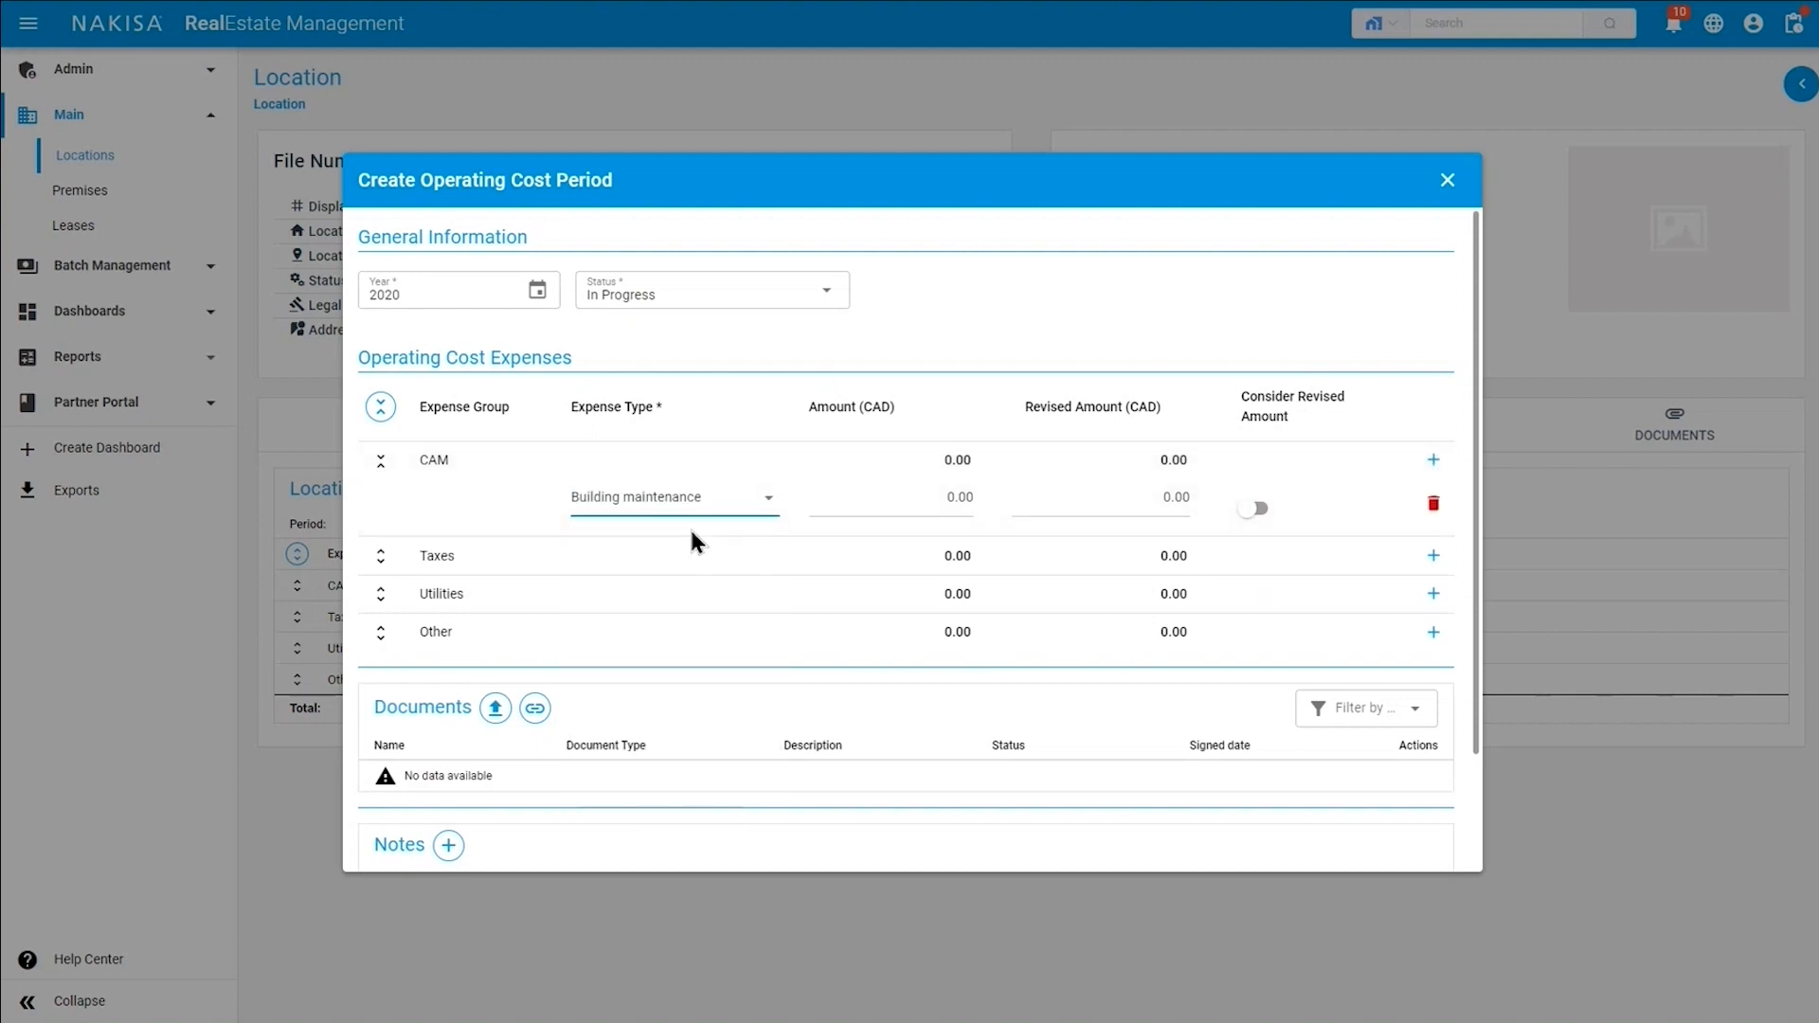
left_click(923, 499)
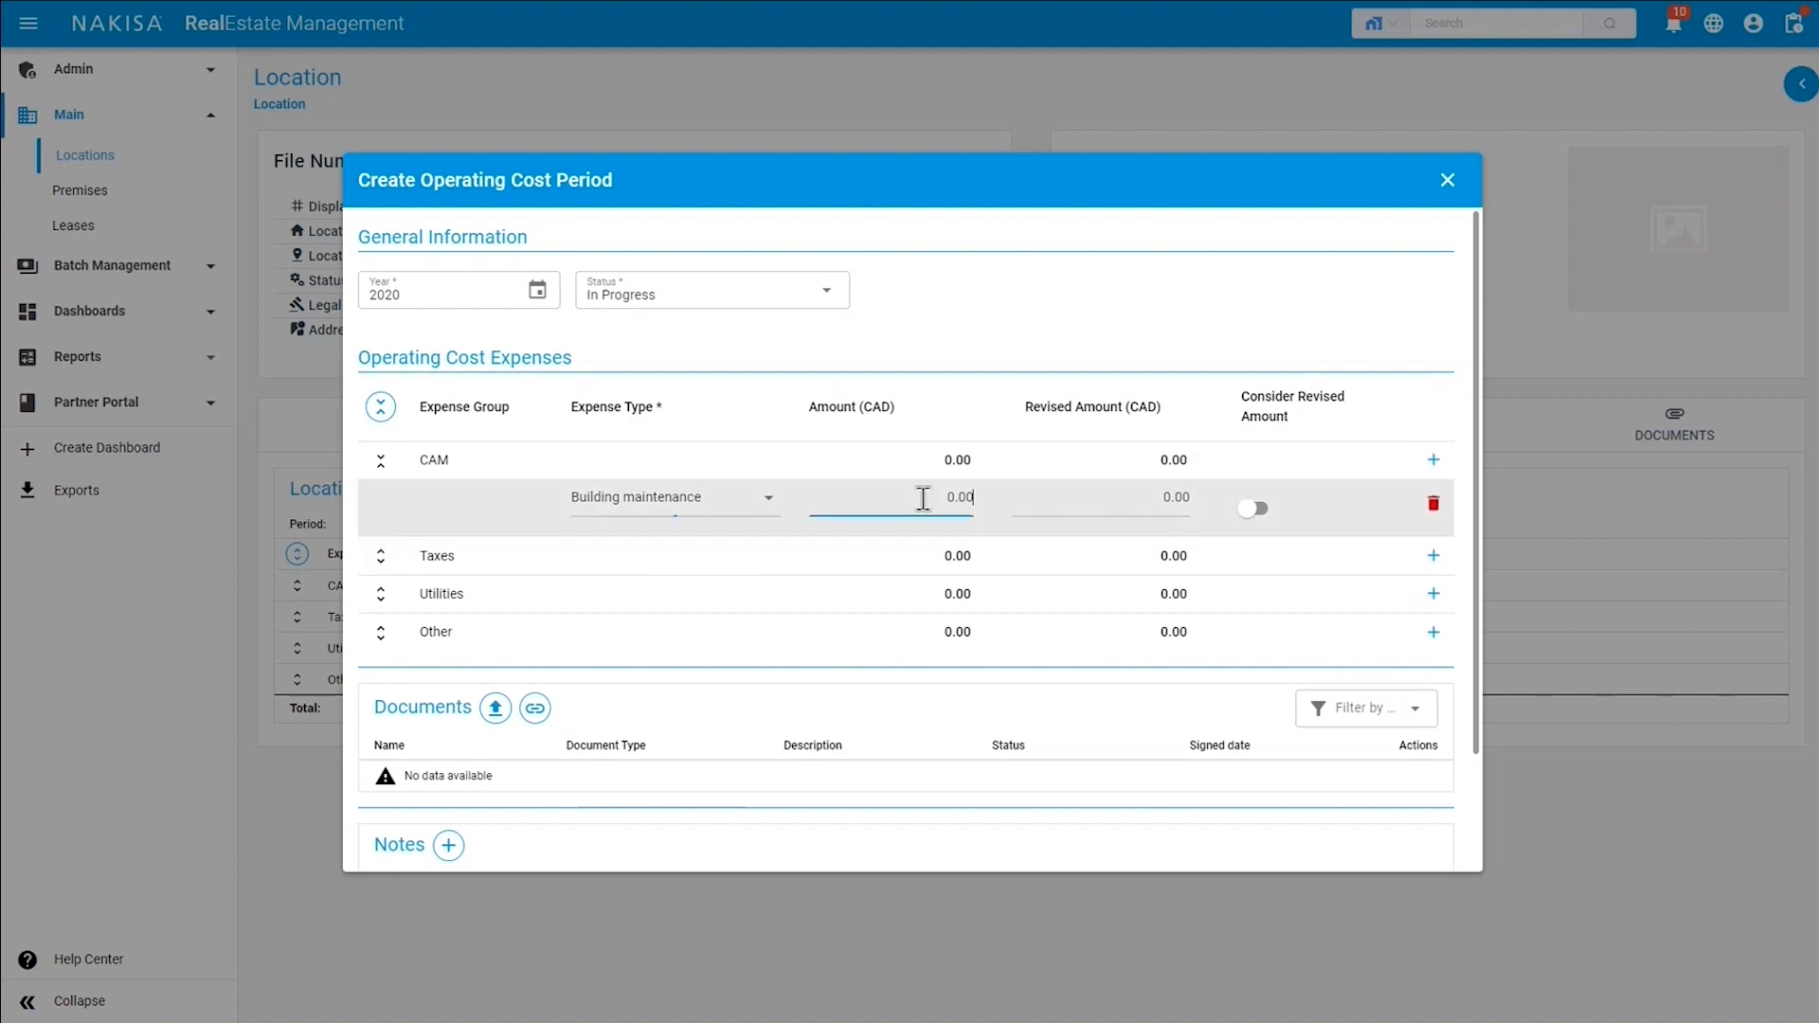
type("6,000.00")
left_click(1124, 499)
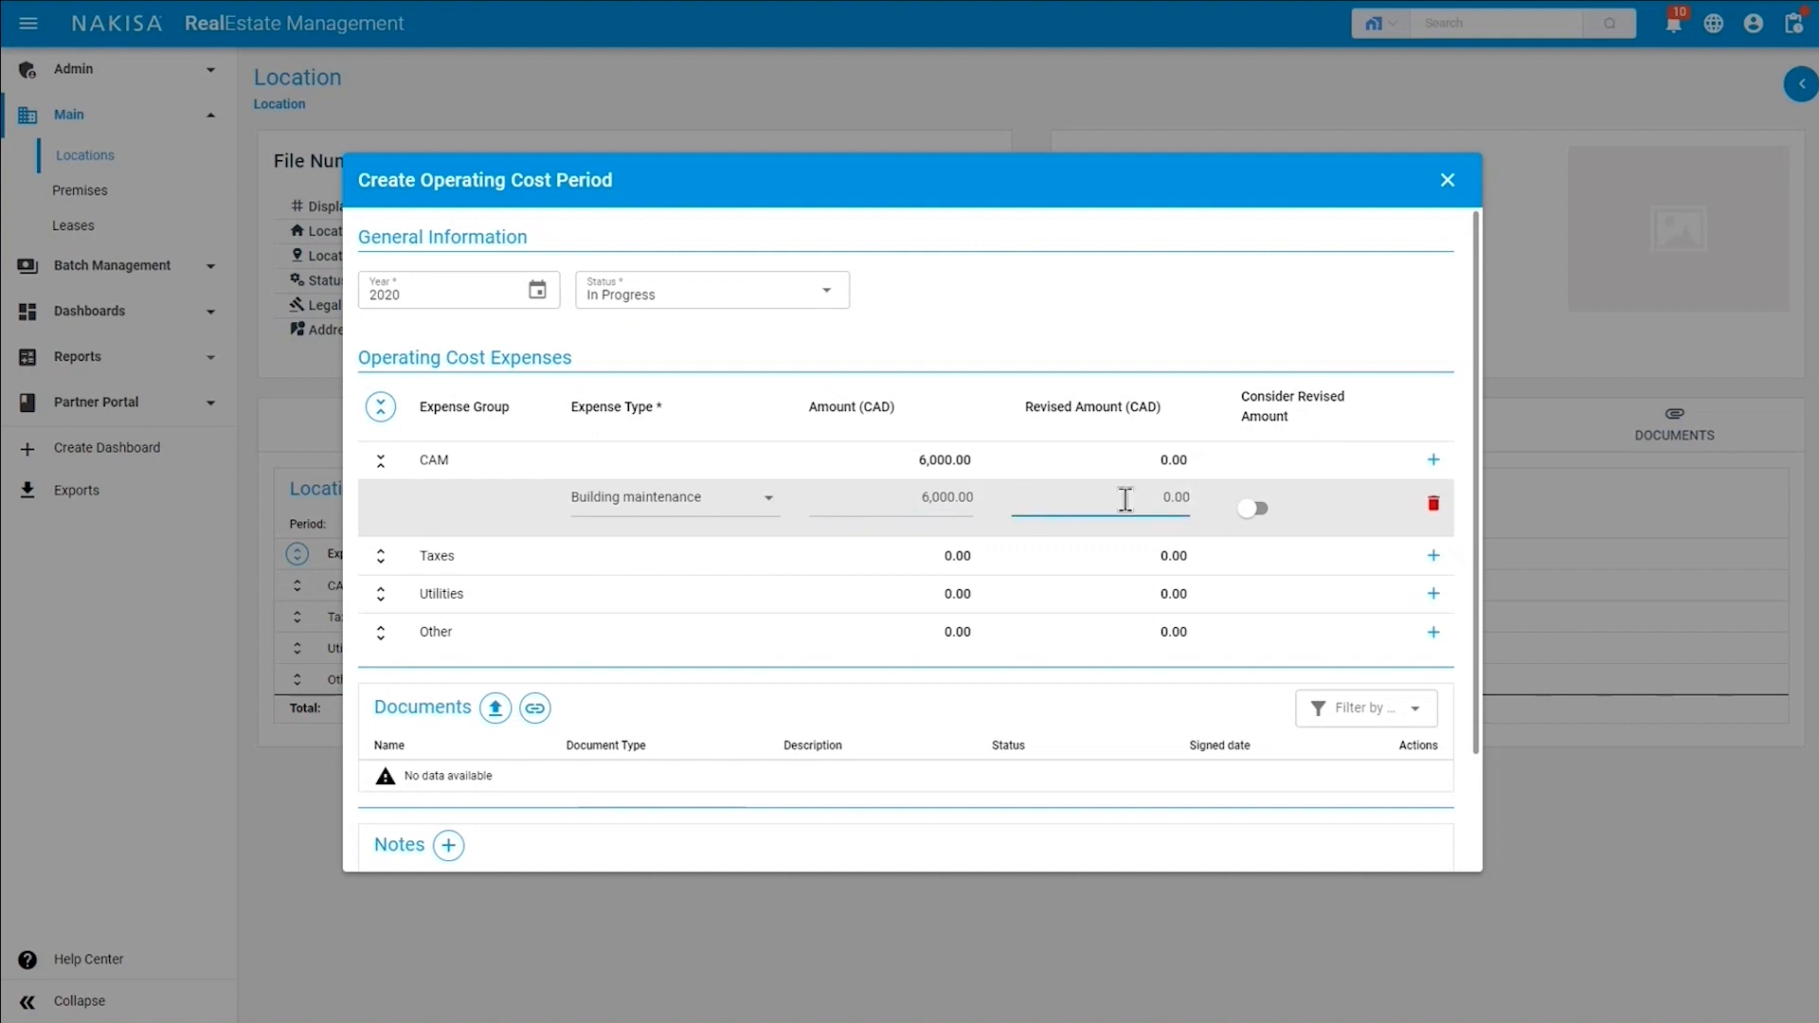
type("6,500.00")
left_click(1251, 511)
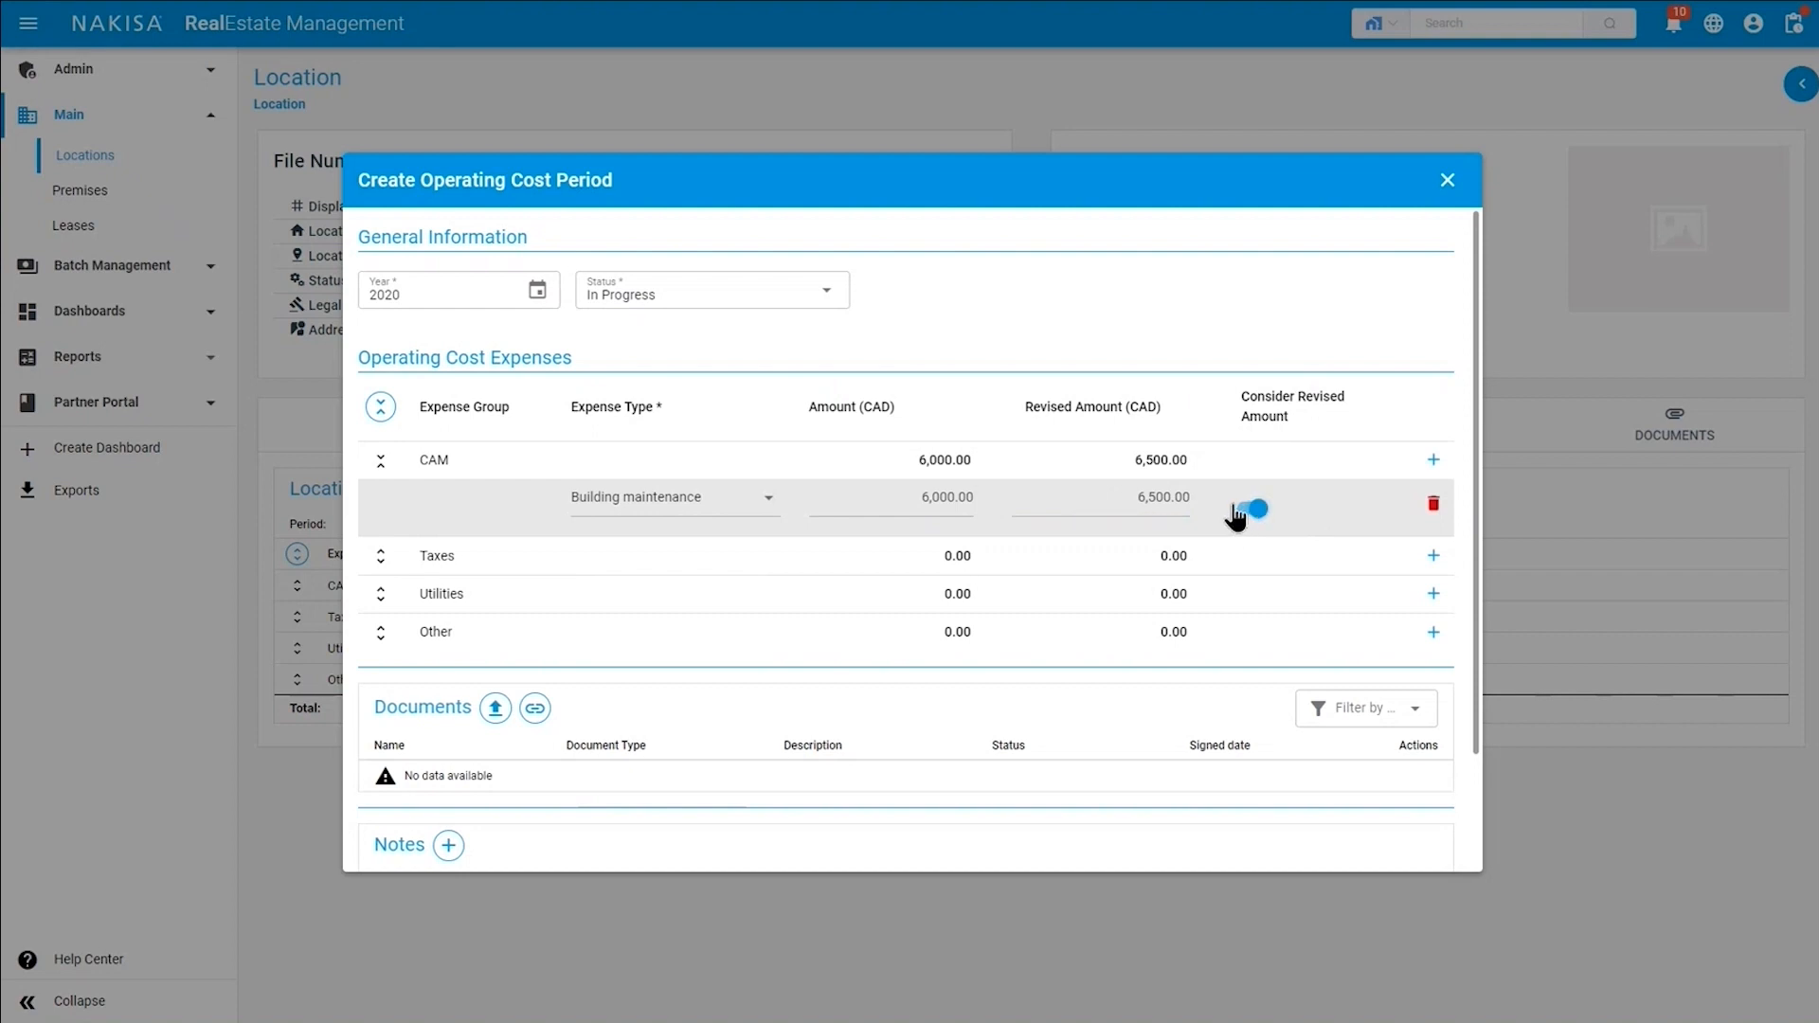
Add an Electricity expense under CAM with an amount of 3,500.00.
left_click(1431, 463)
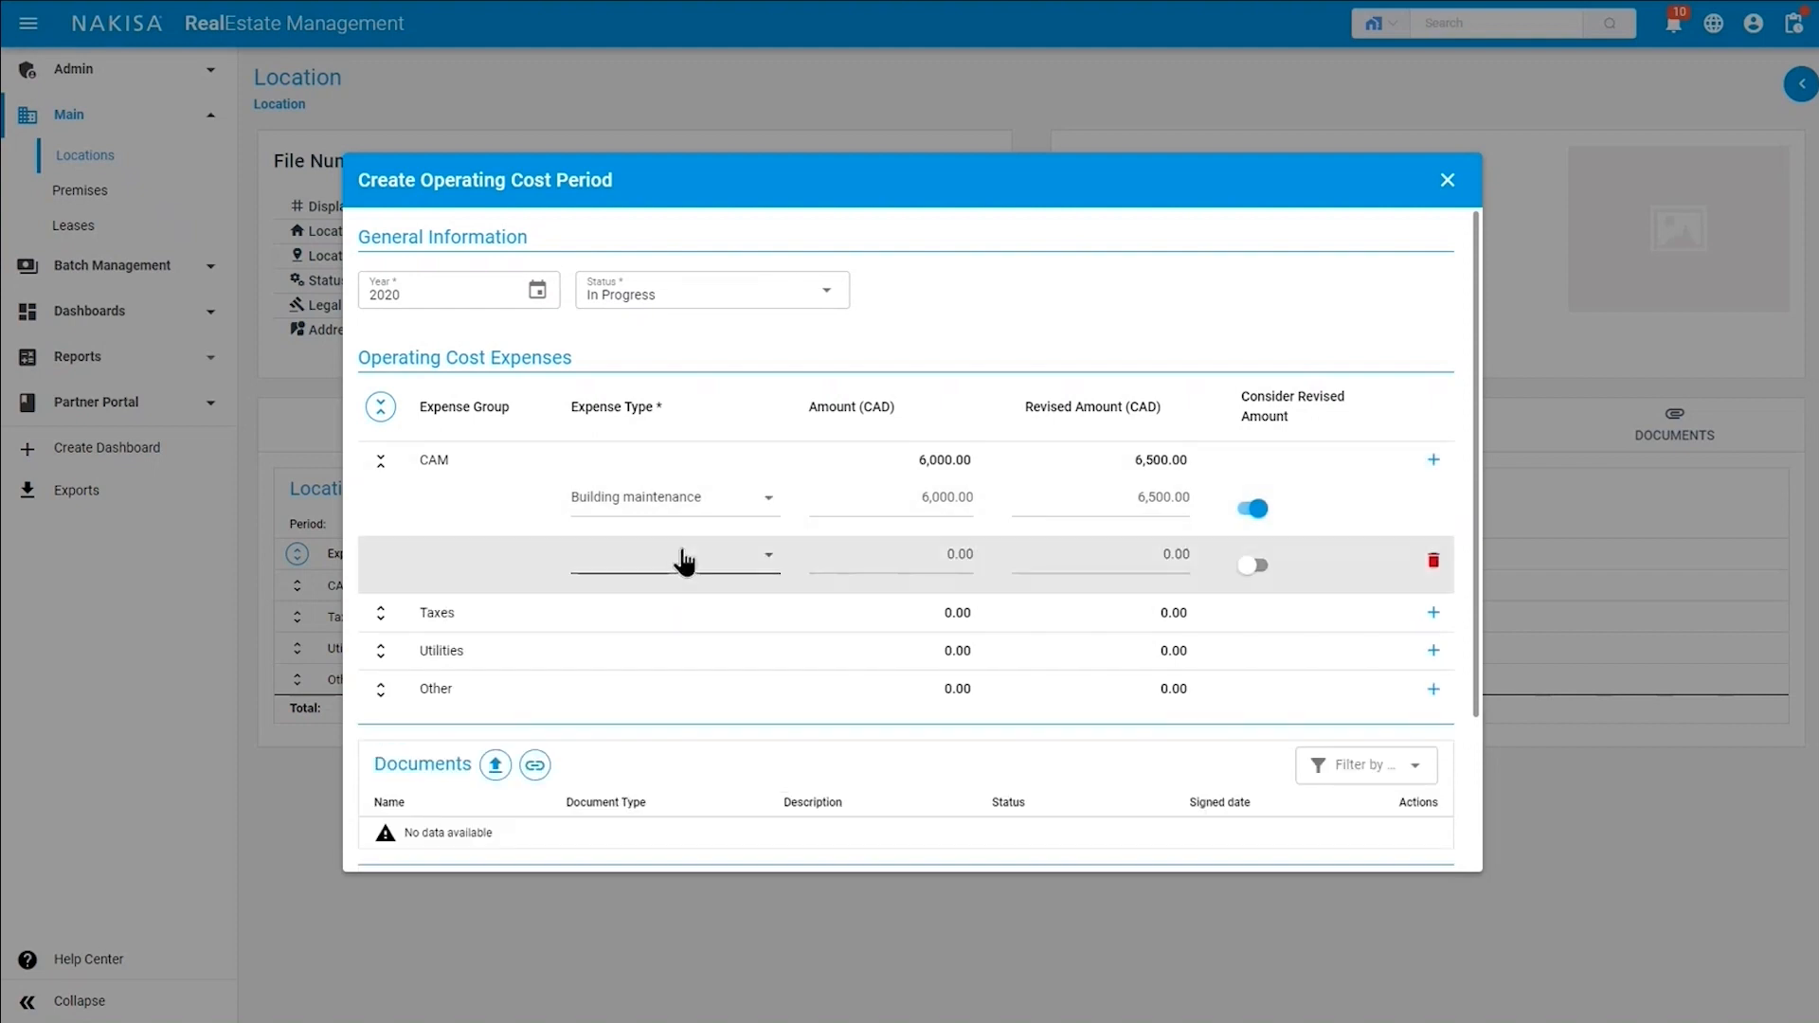
left_click(684, 561)
left_click(642, 617)
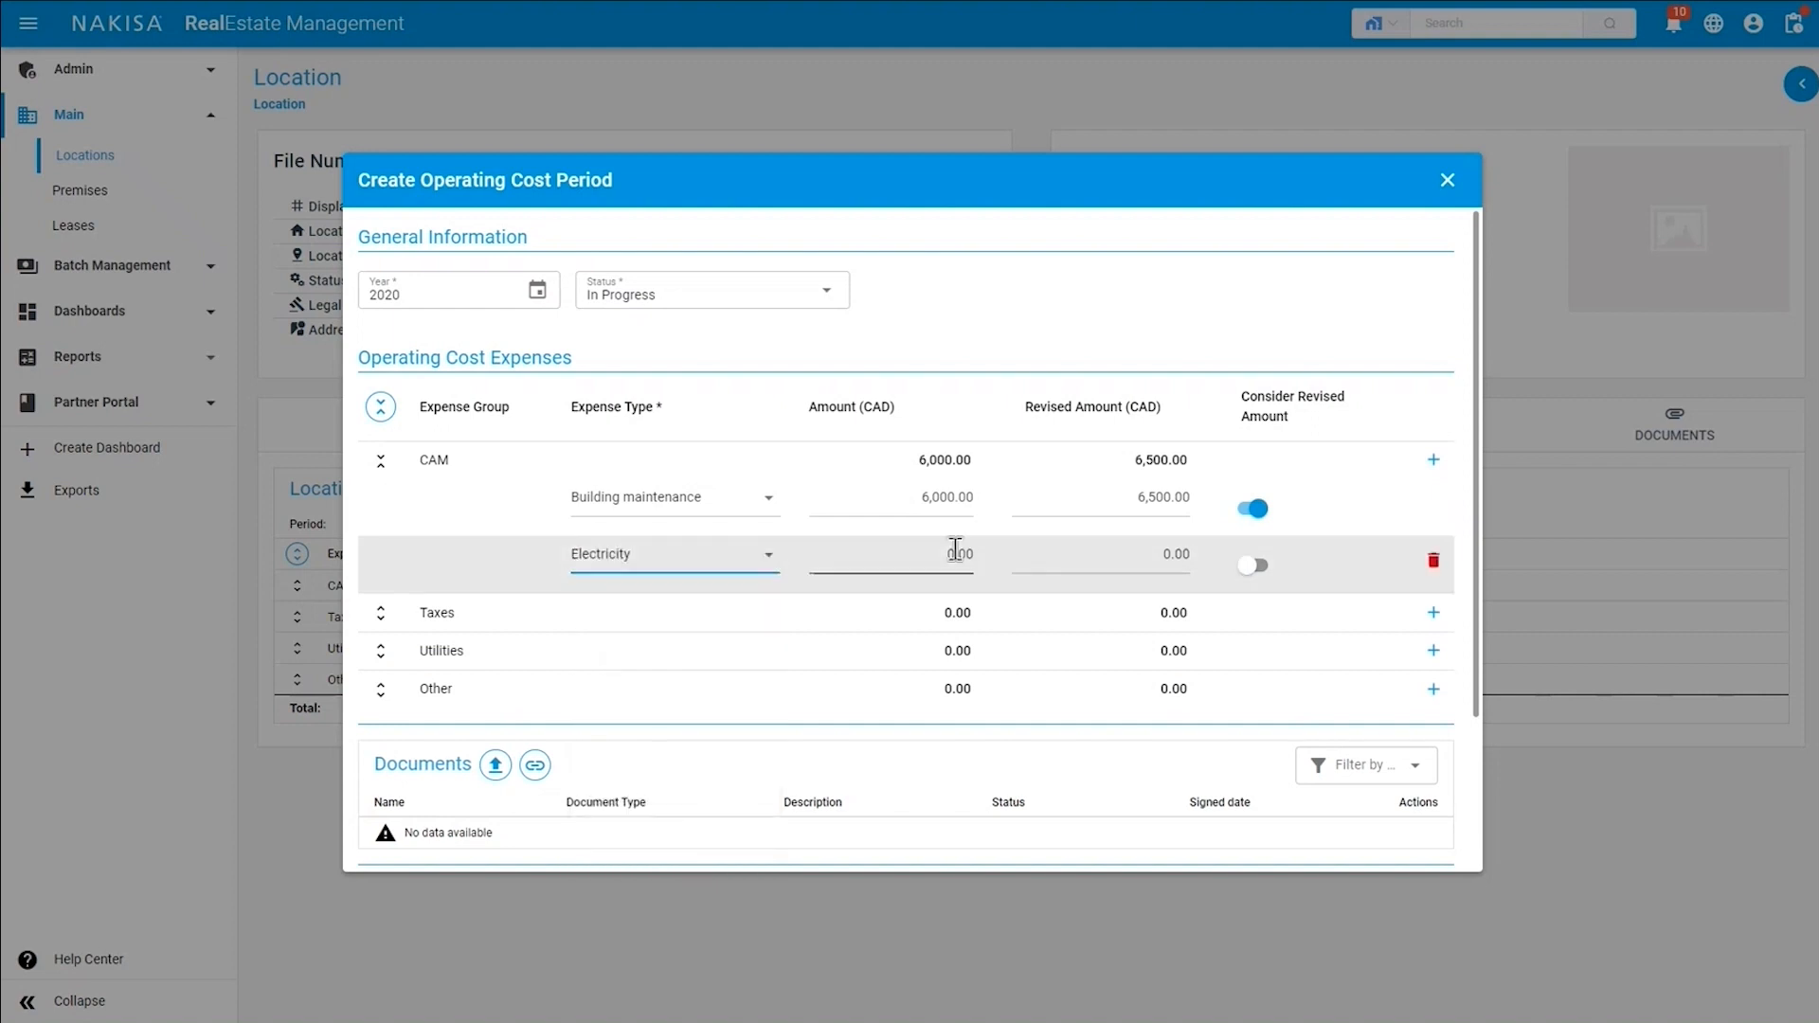
left_click(929, 564)
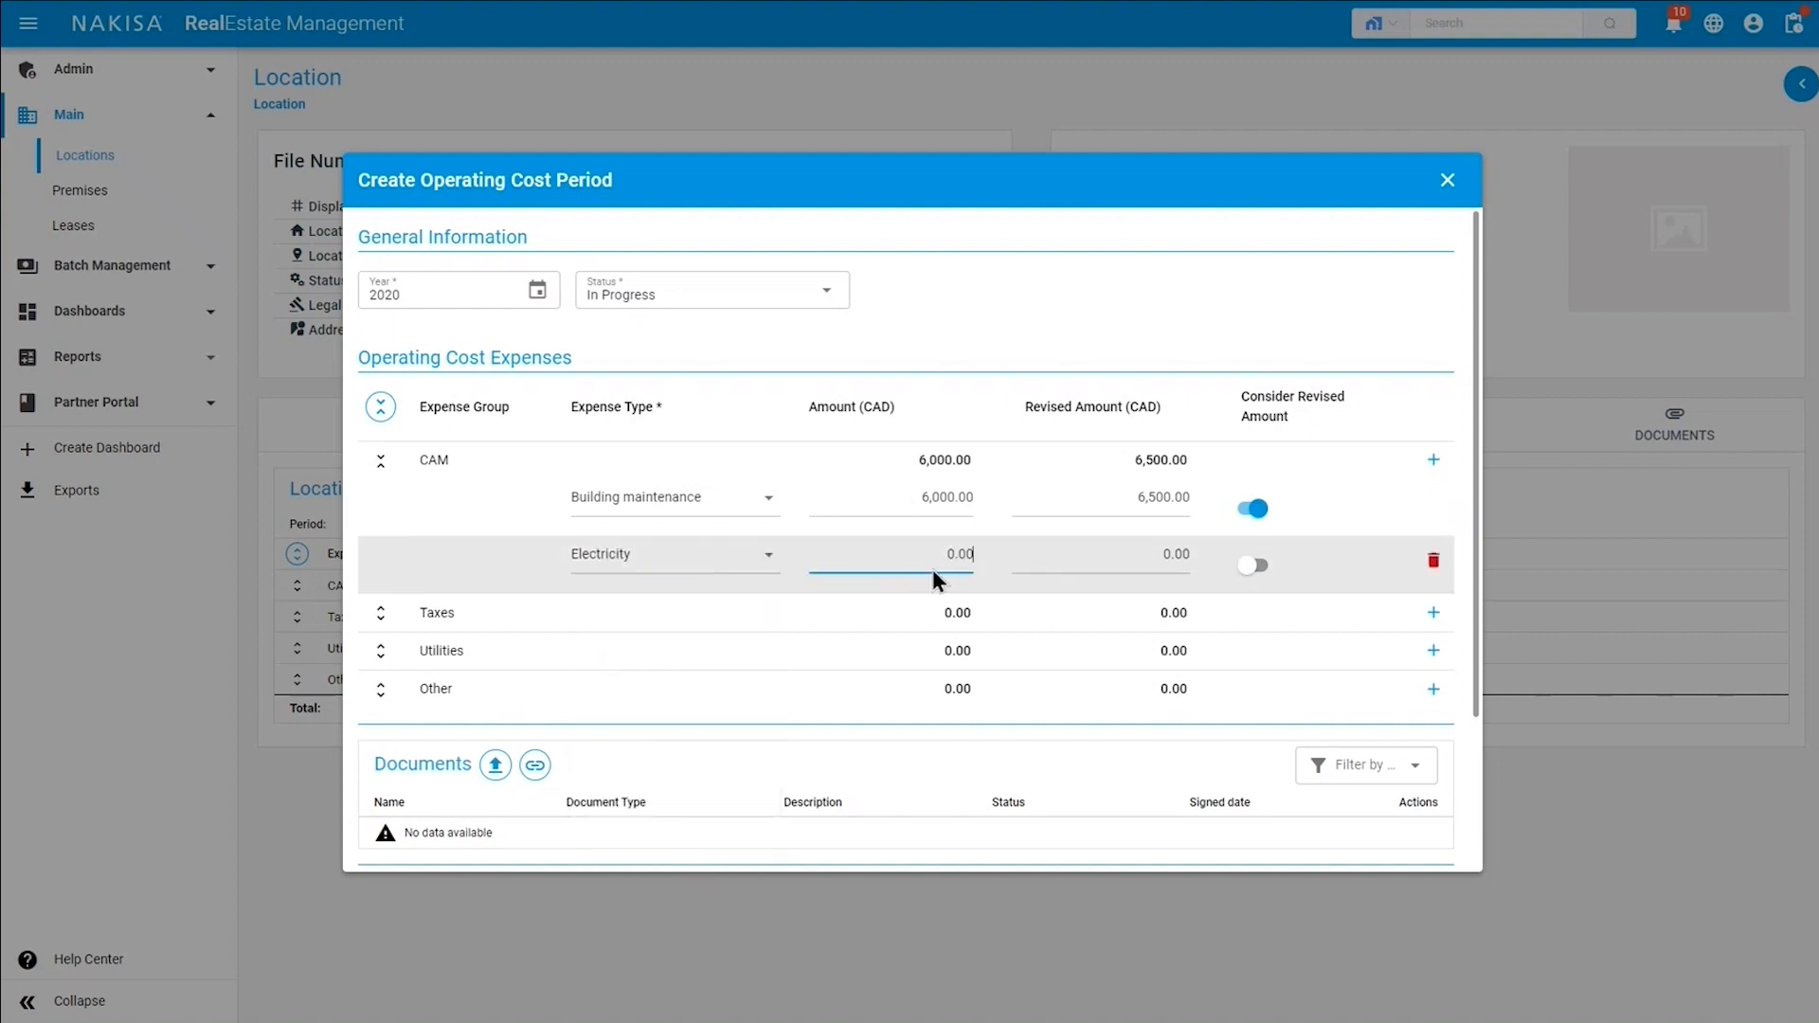
type("350.00")
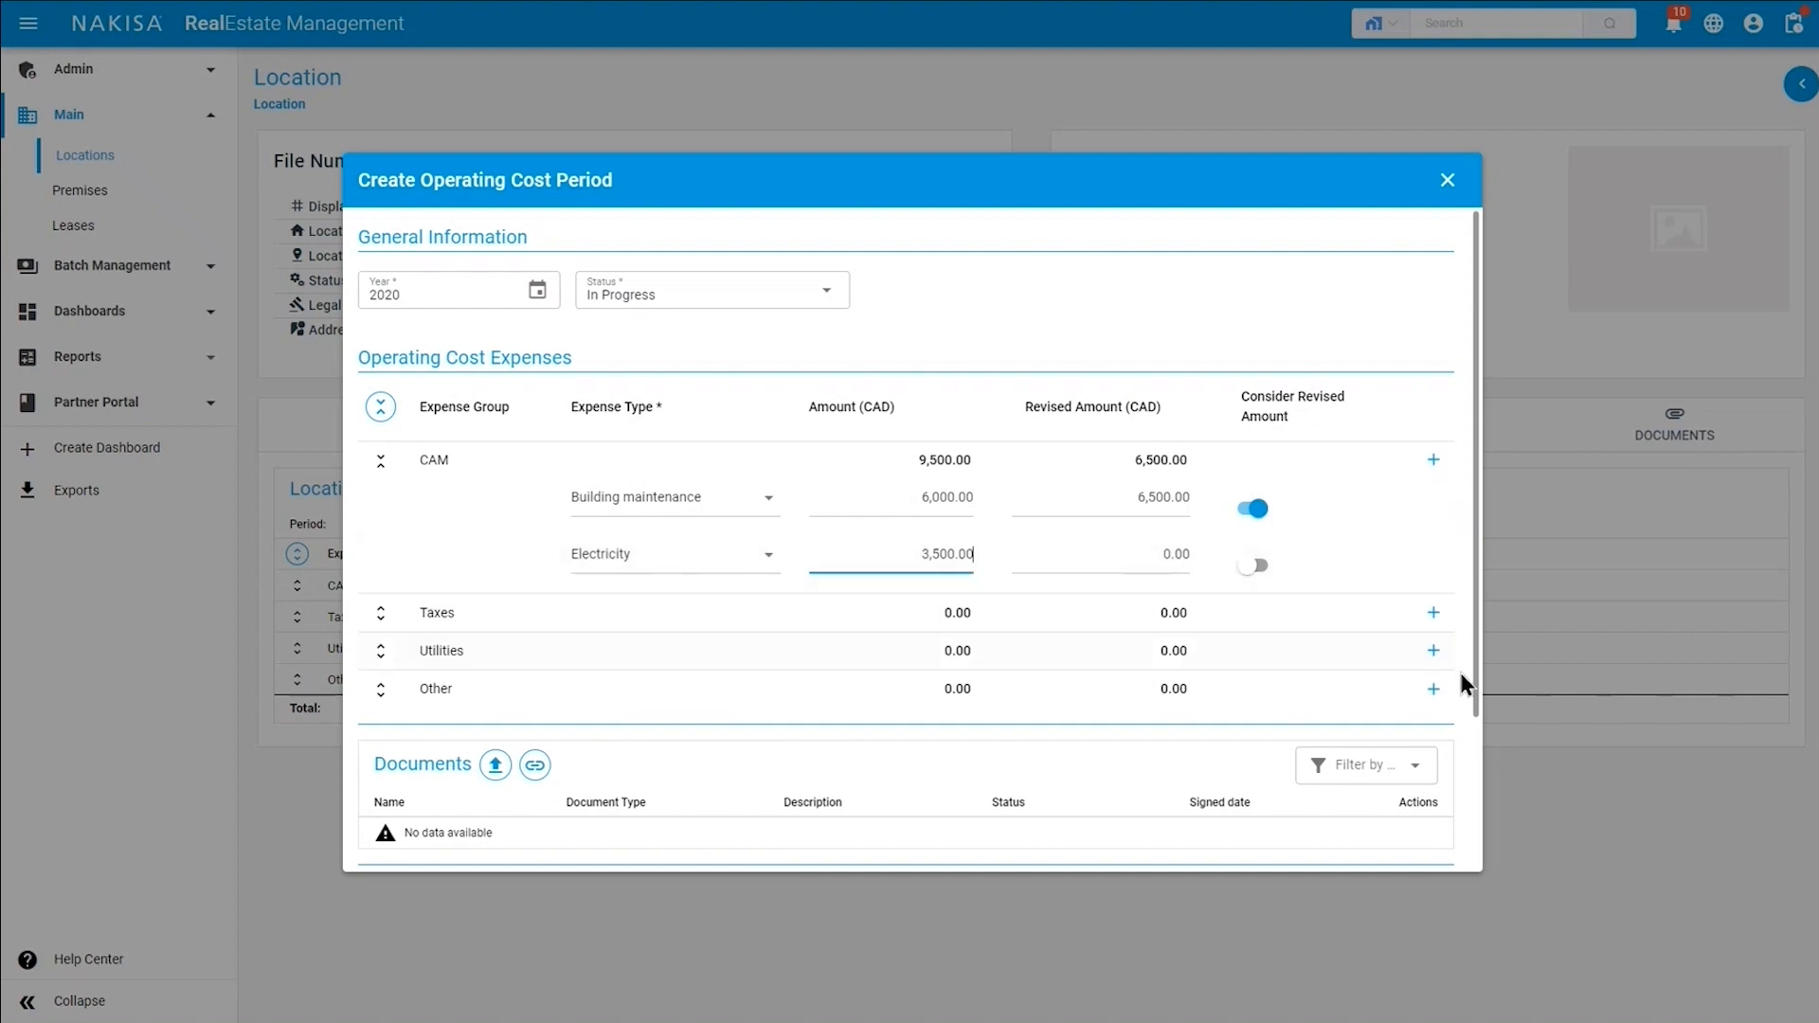
Add a Water consumption expense of 4,500.00 under Utilities and save the operating cost period.
left_click(1434, 652)
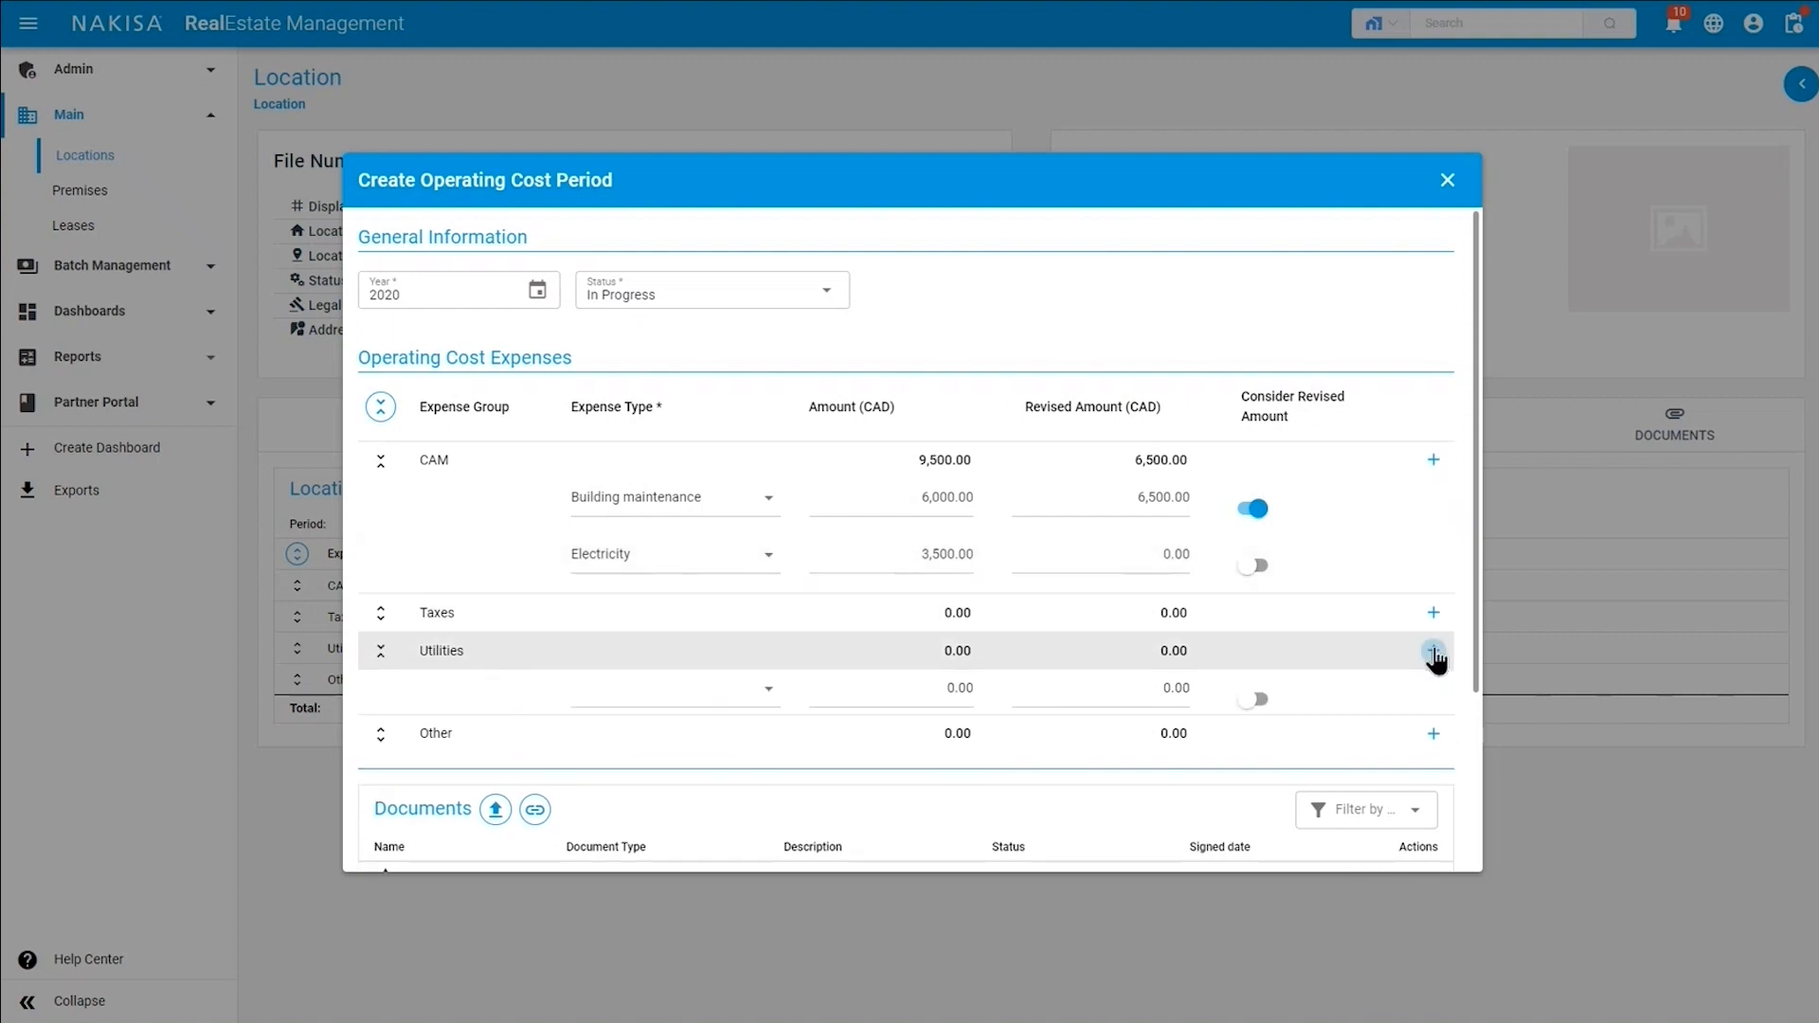
left_click(729, 696)
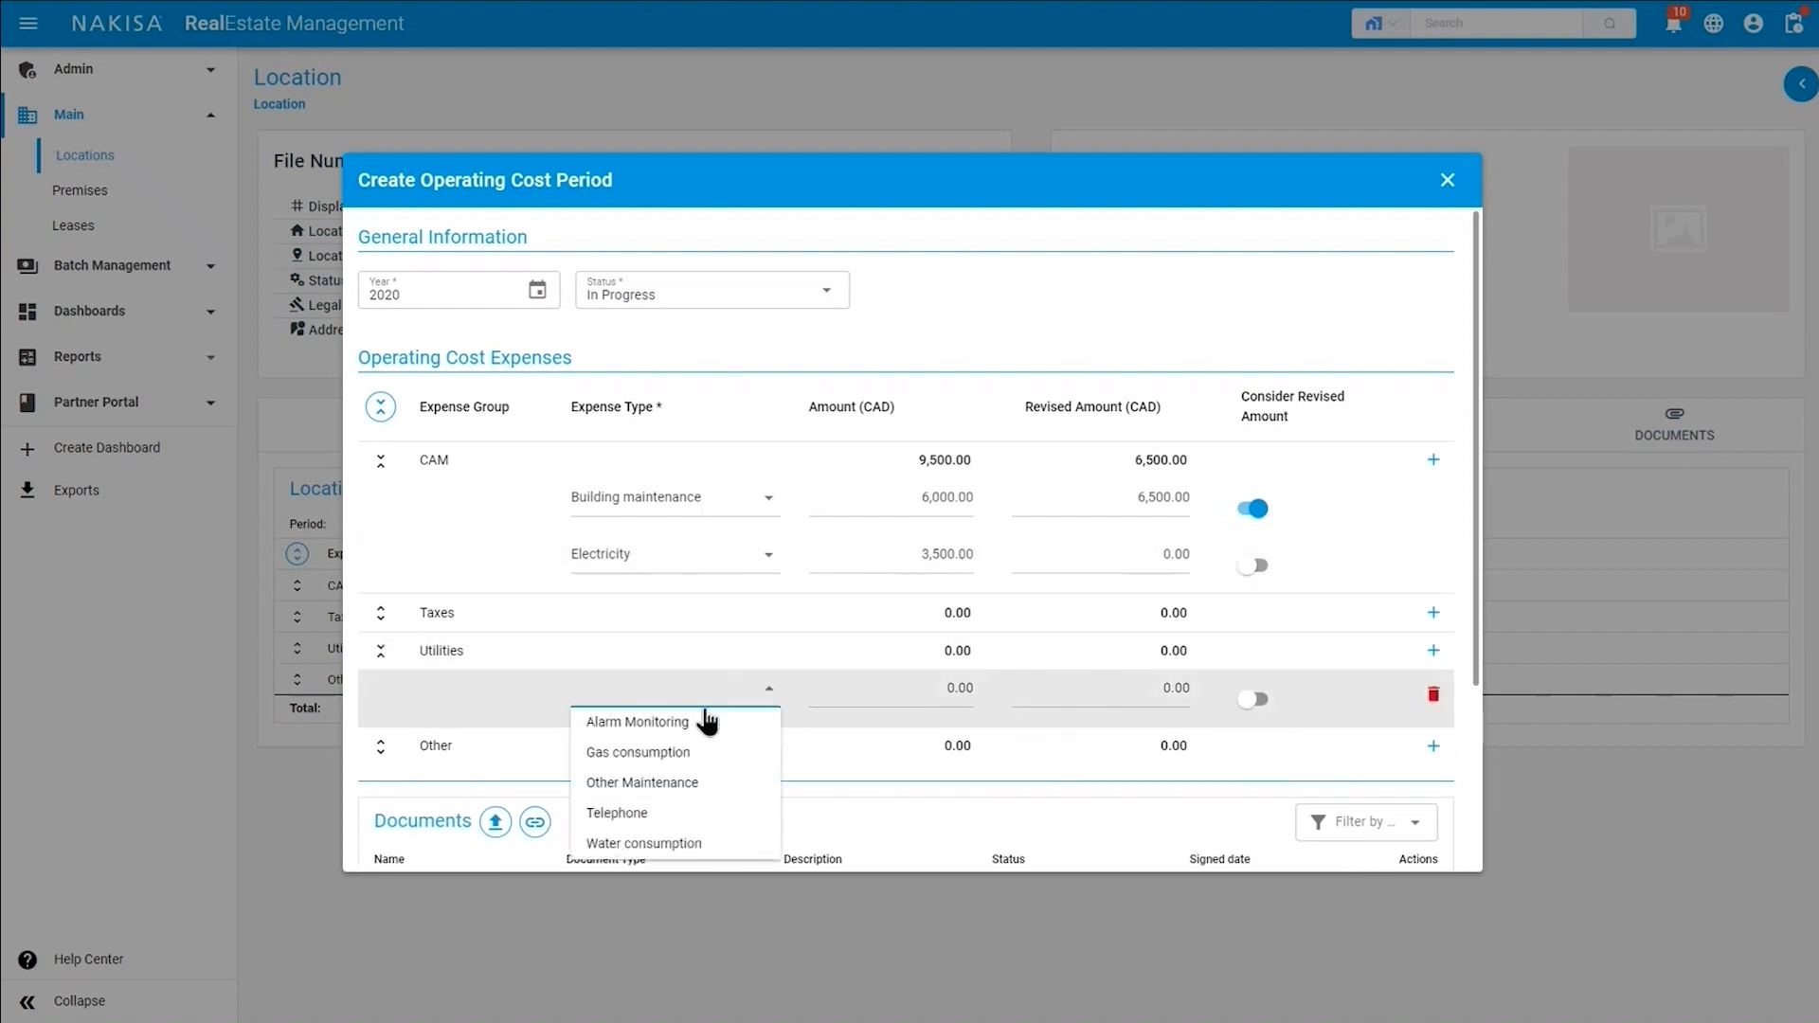
left_click(633, 843)
left_click(865, 686)
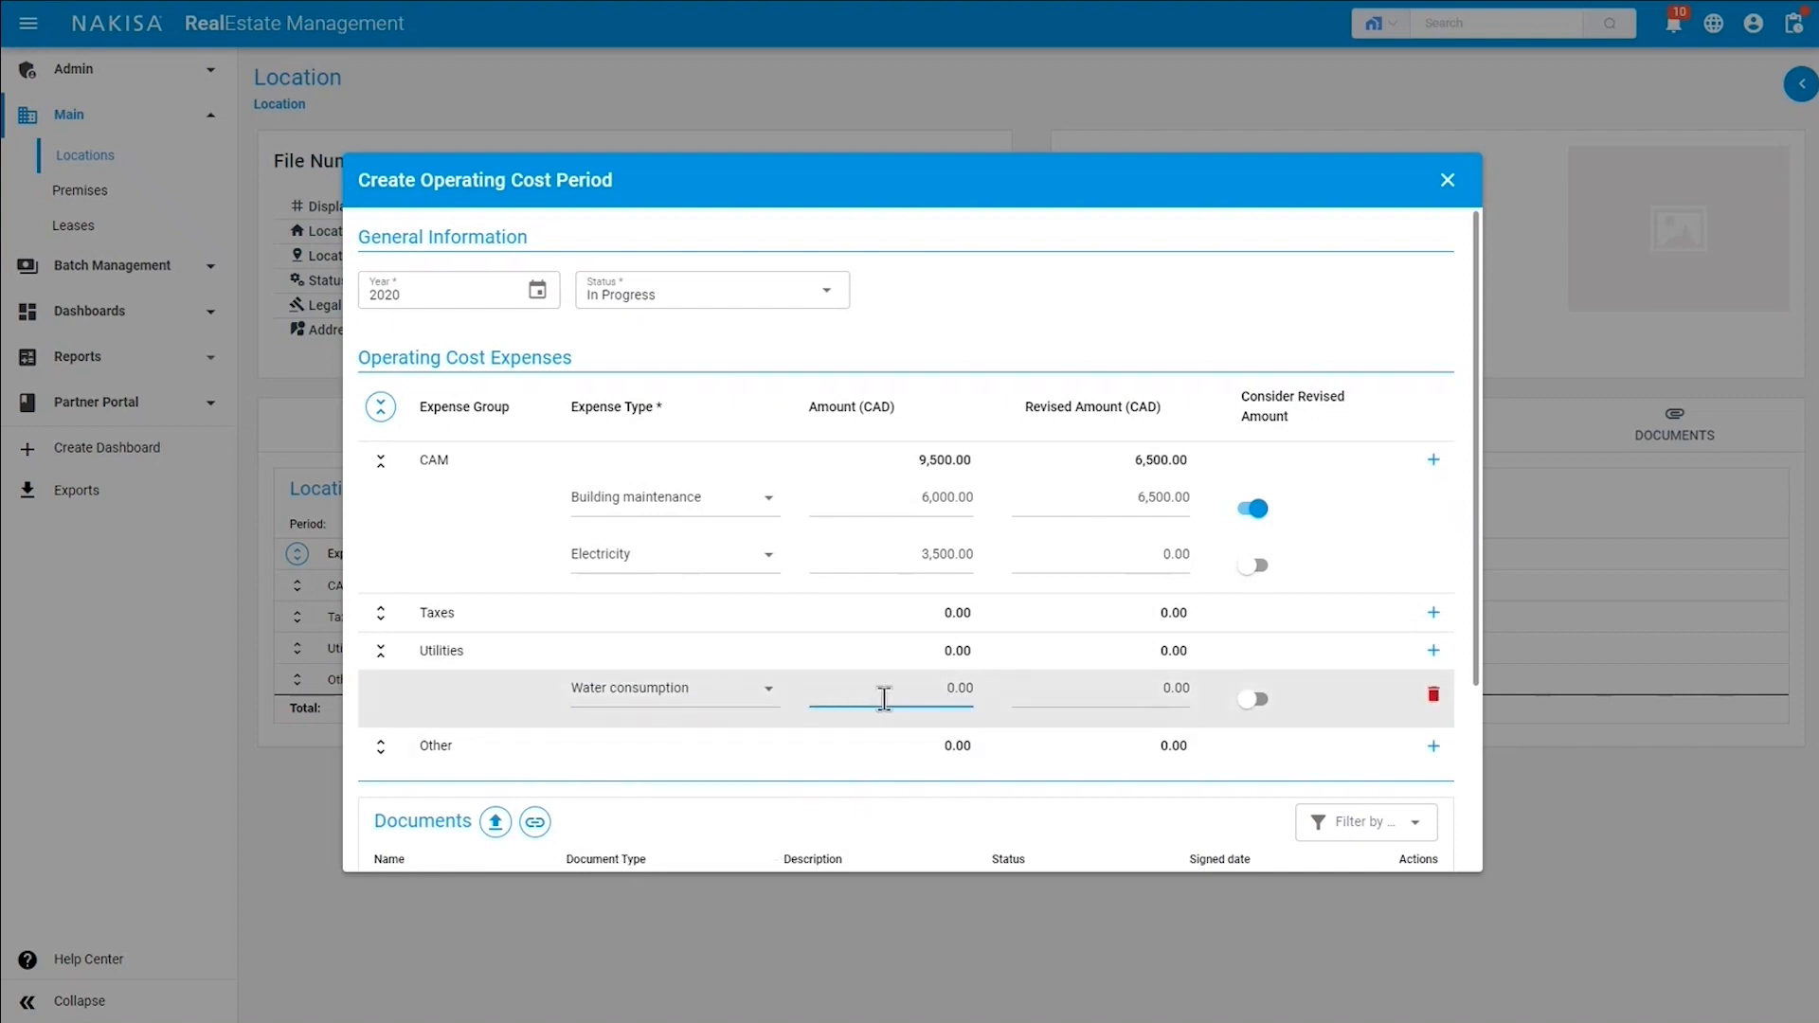
type("4,50")
scroll(891, 698, "down", 3)
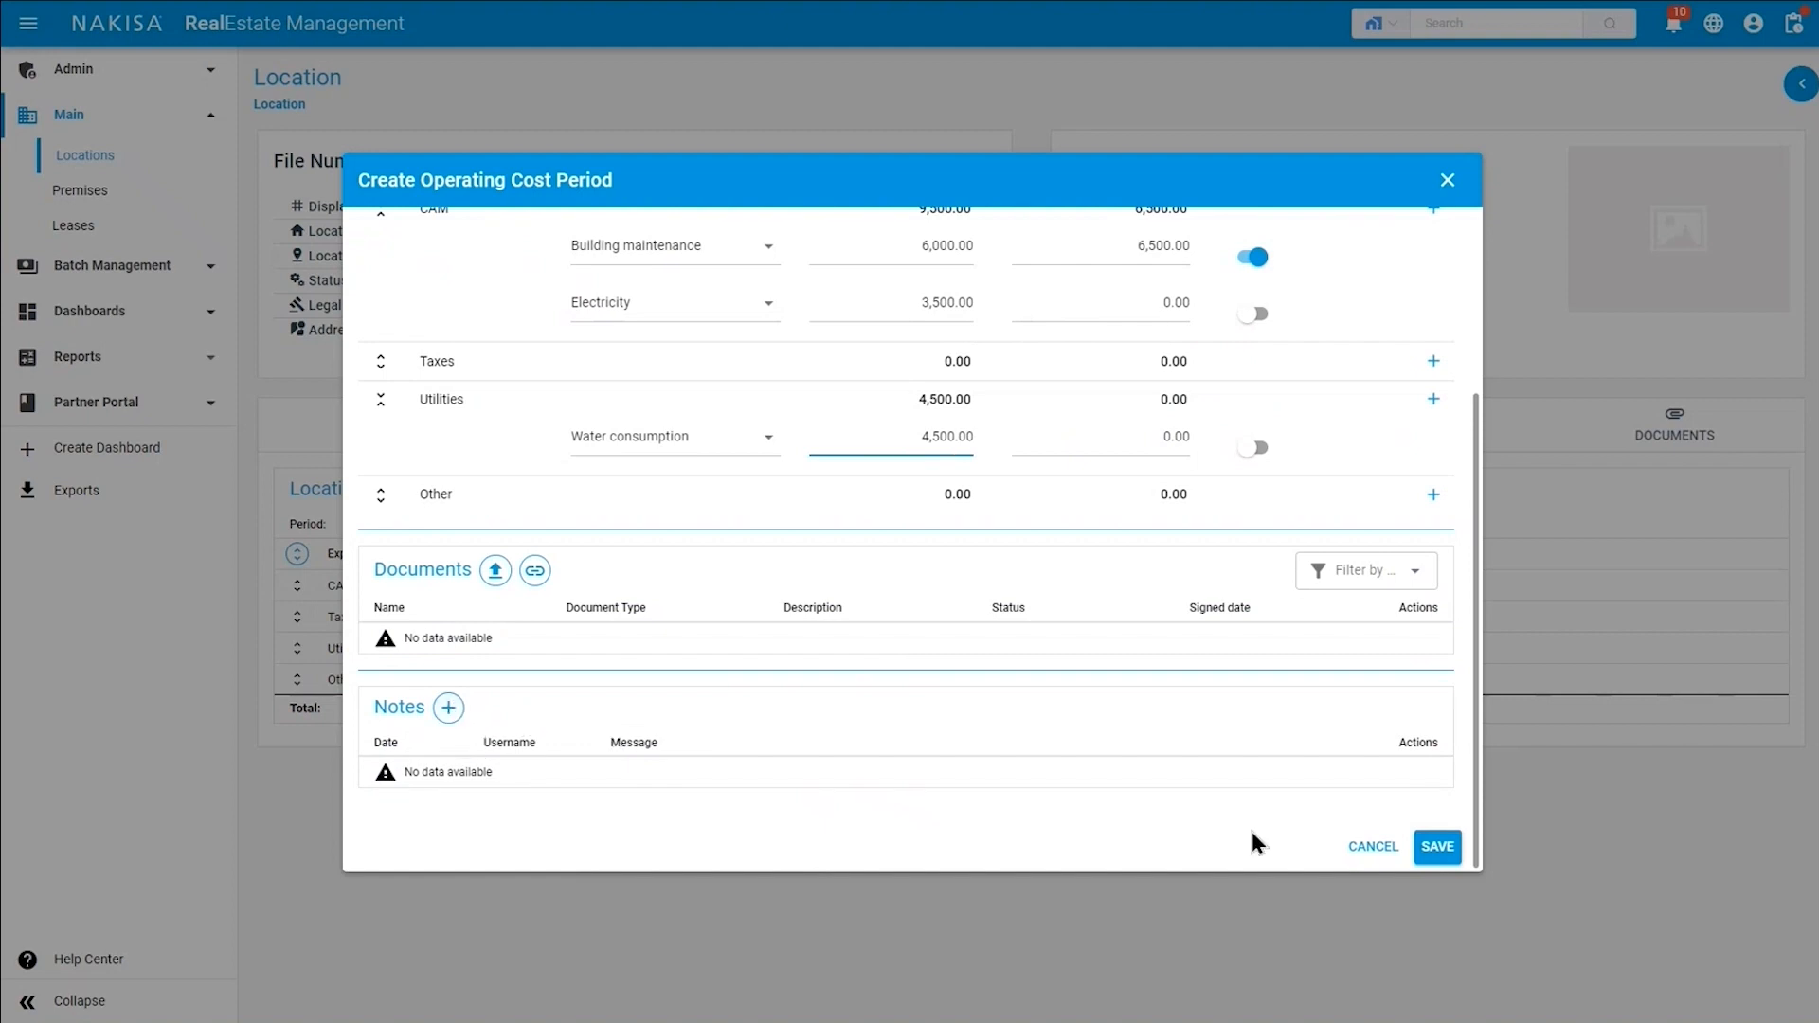
left_click(1437, 853)
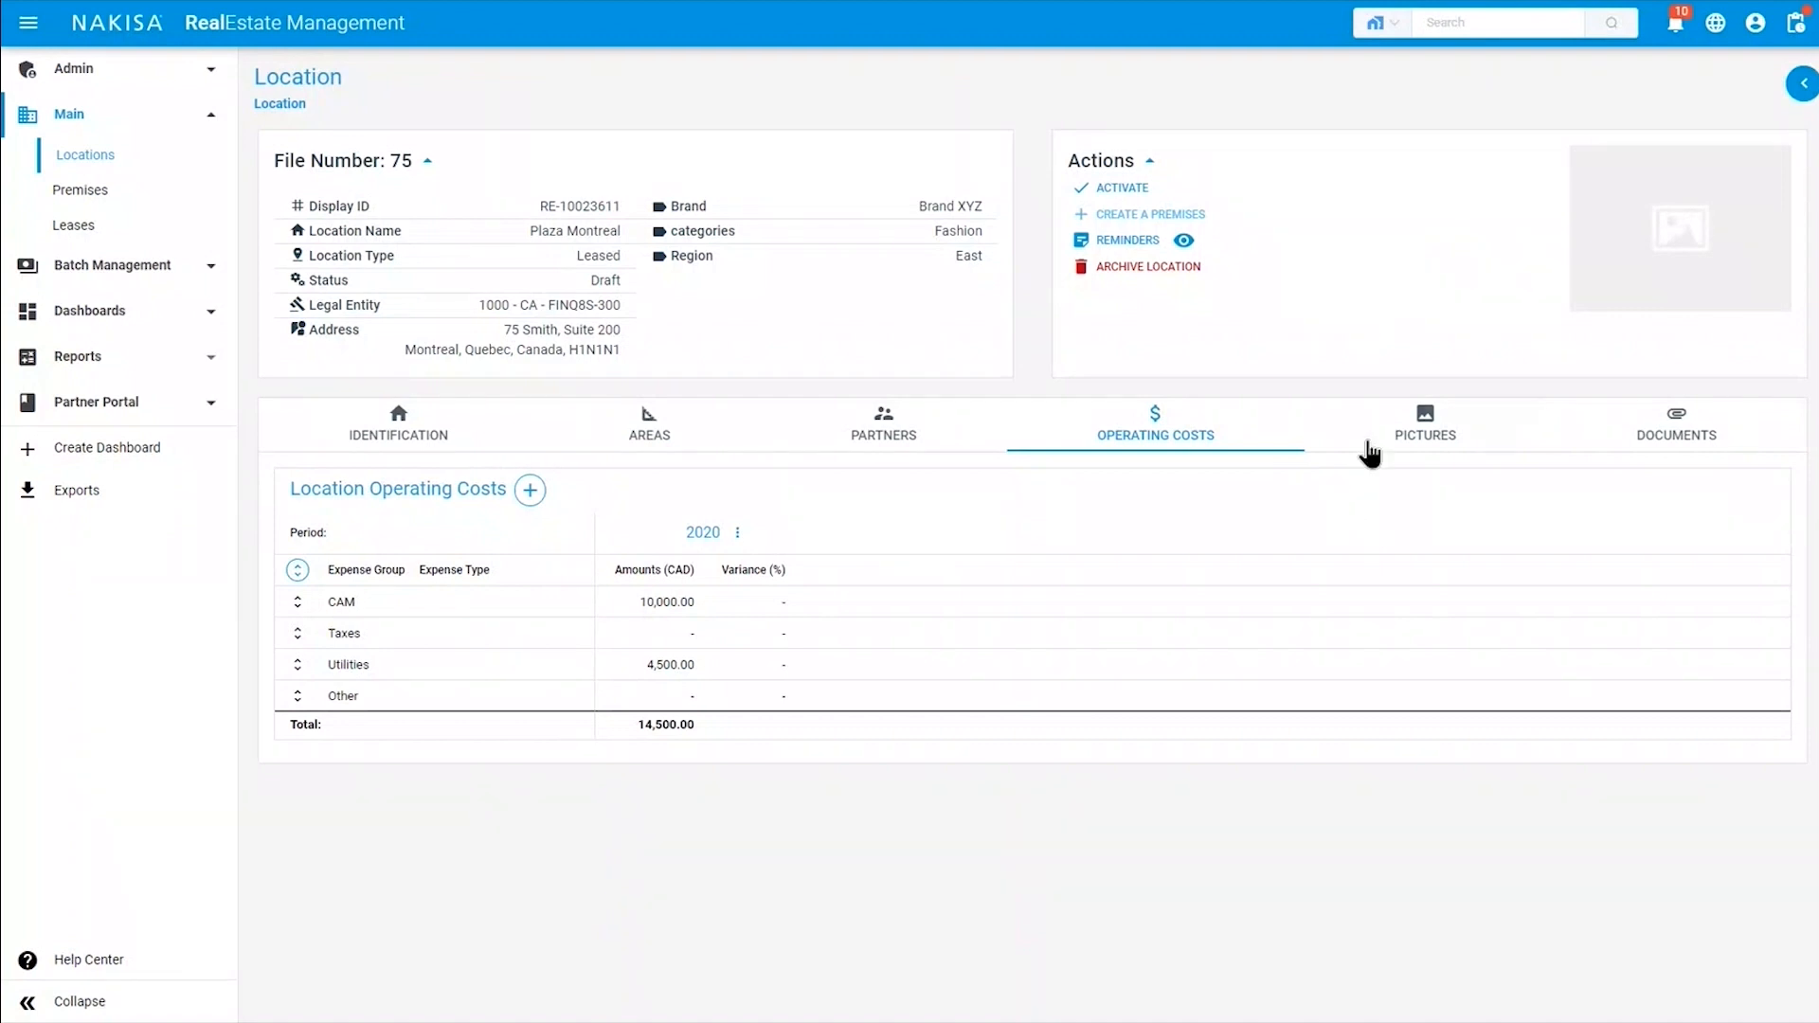
Start a new picture upload for the location and choose the file Shoppping Center.jpg from the Téléchargements folder.
left_click(1380, 445)
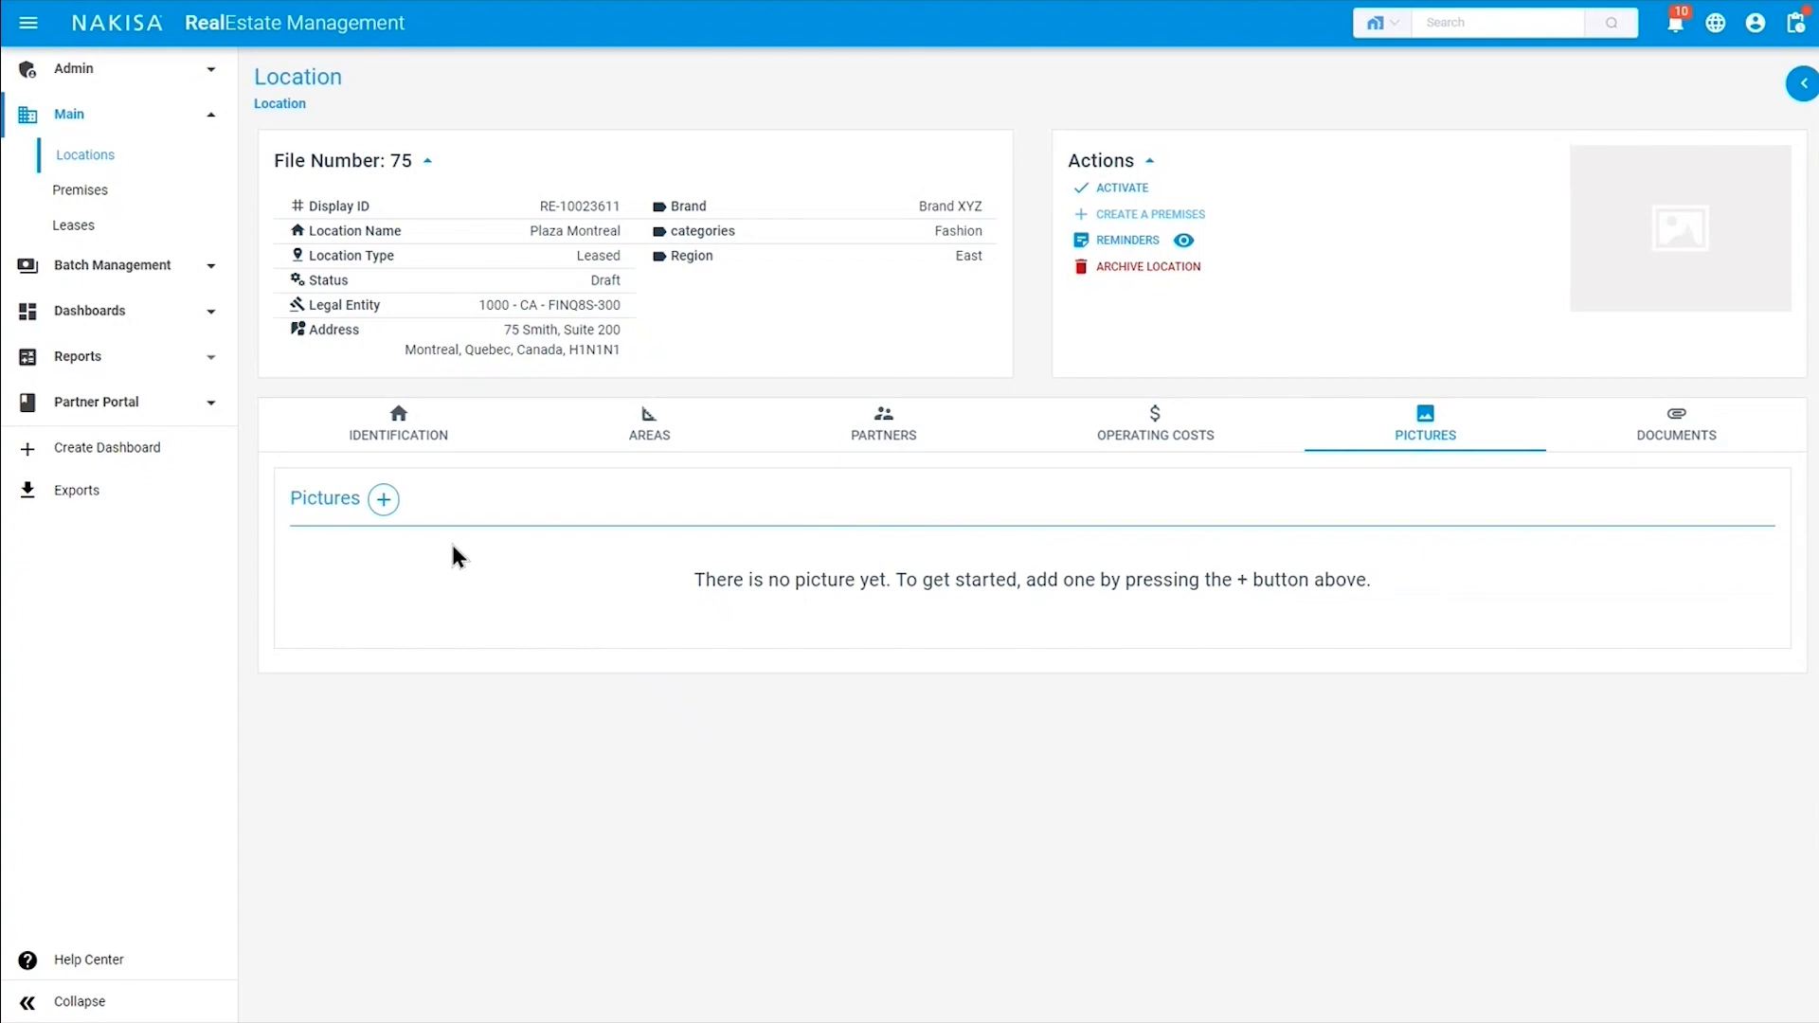
left_click(385, 500)
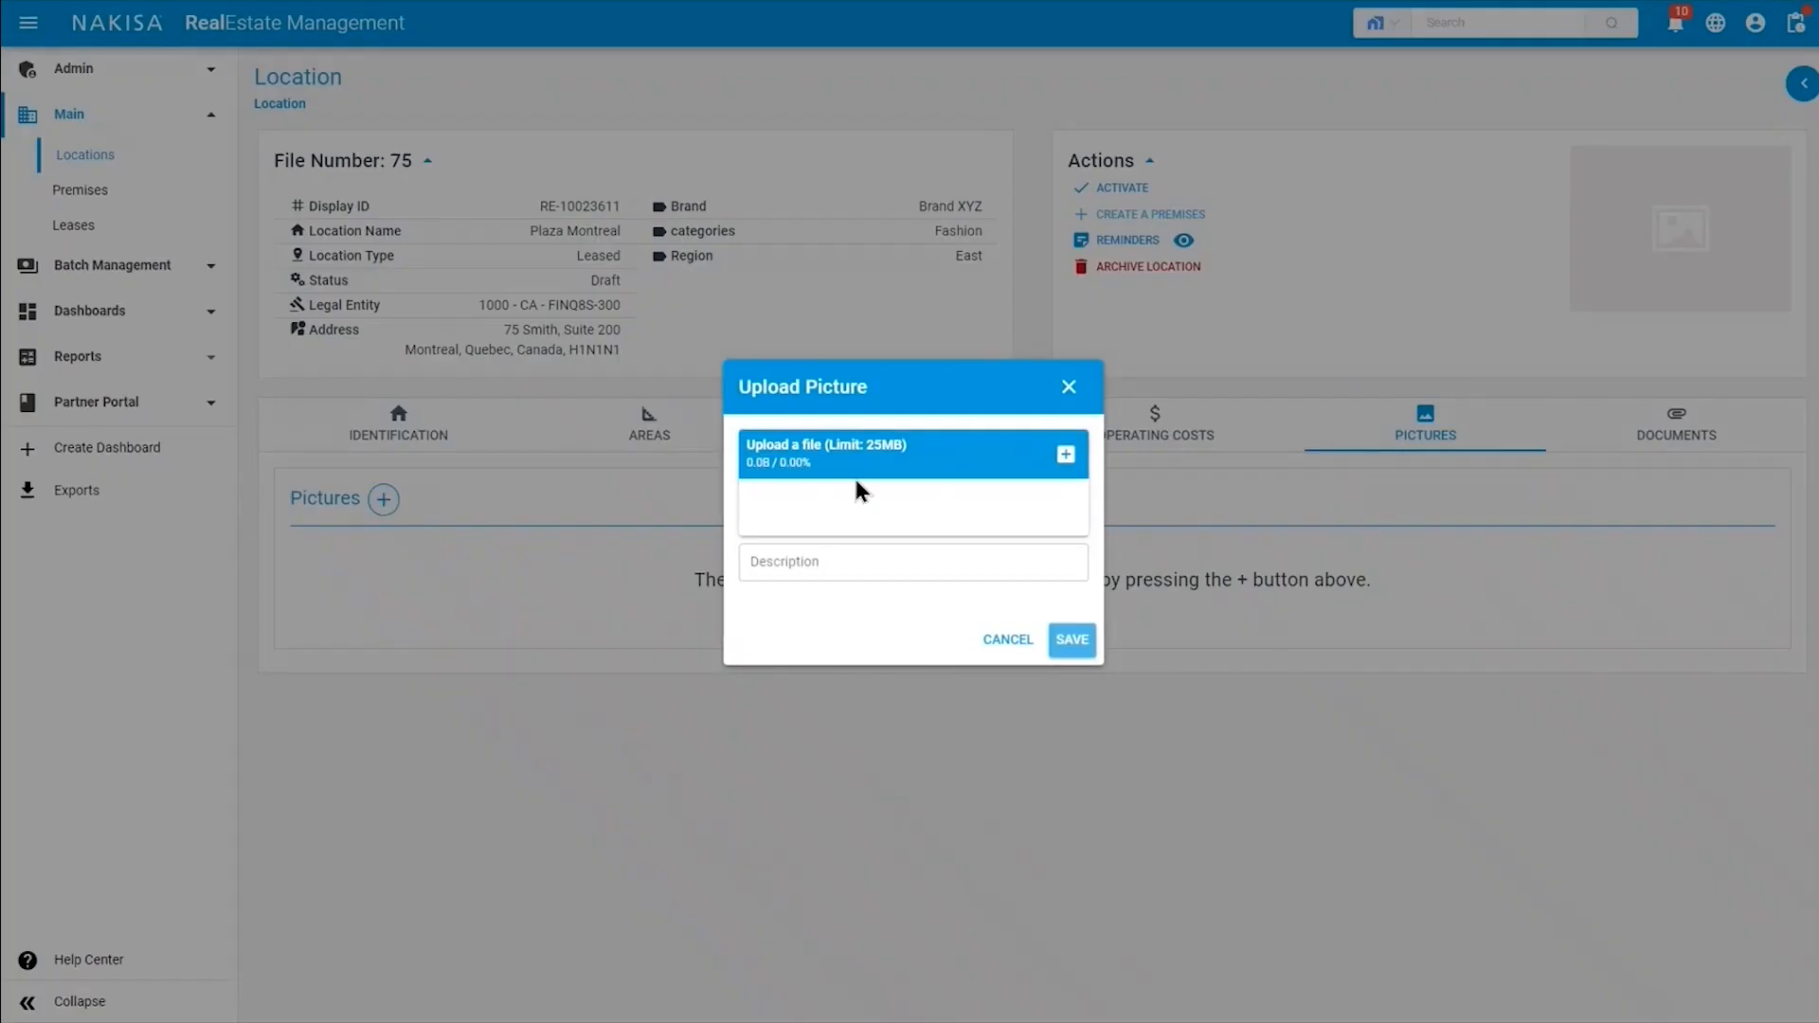
left_click(1068, 453)
left_click(154, 166)
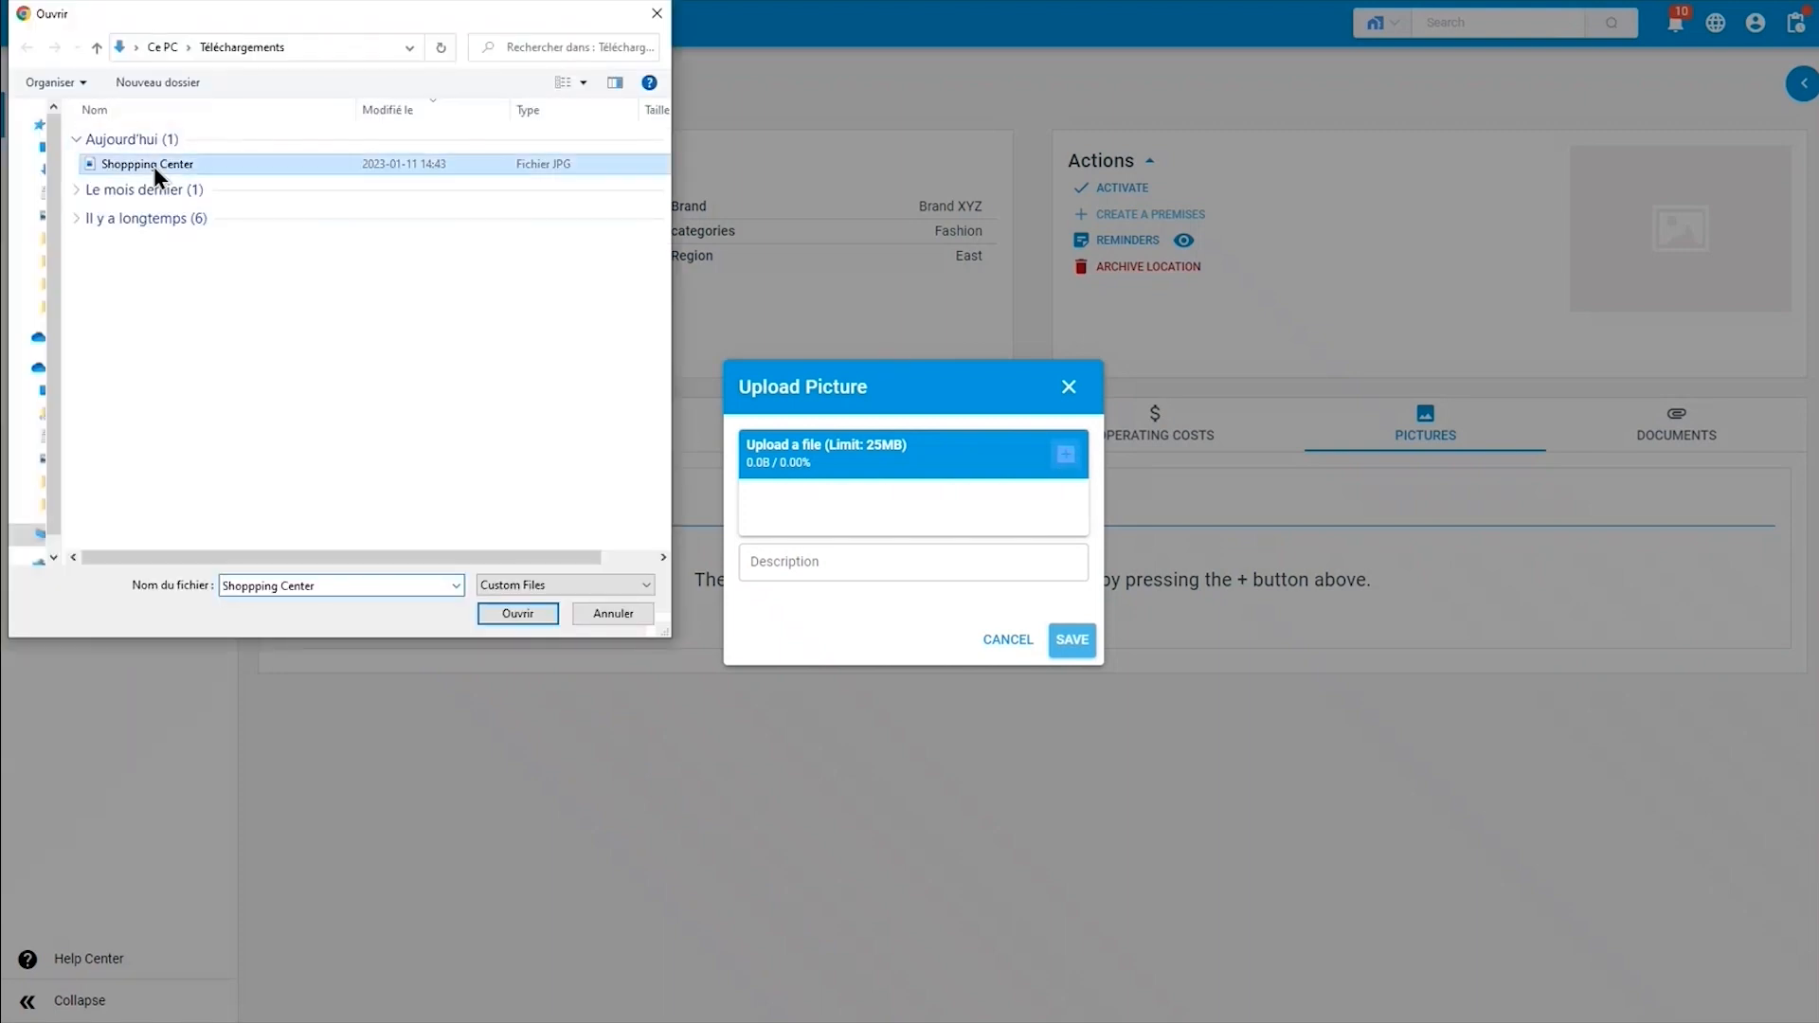
left_click(523, 616)
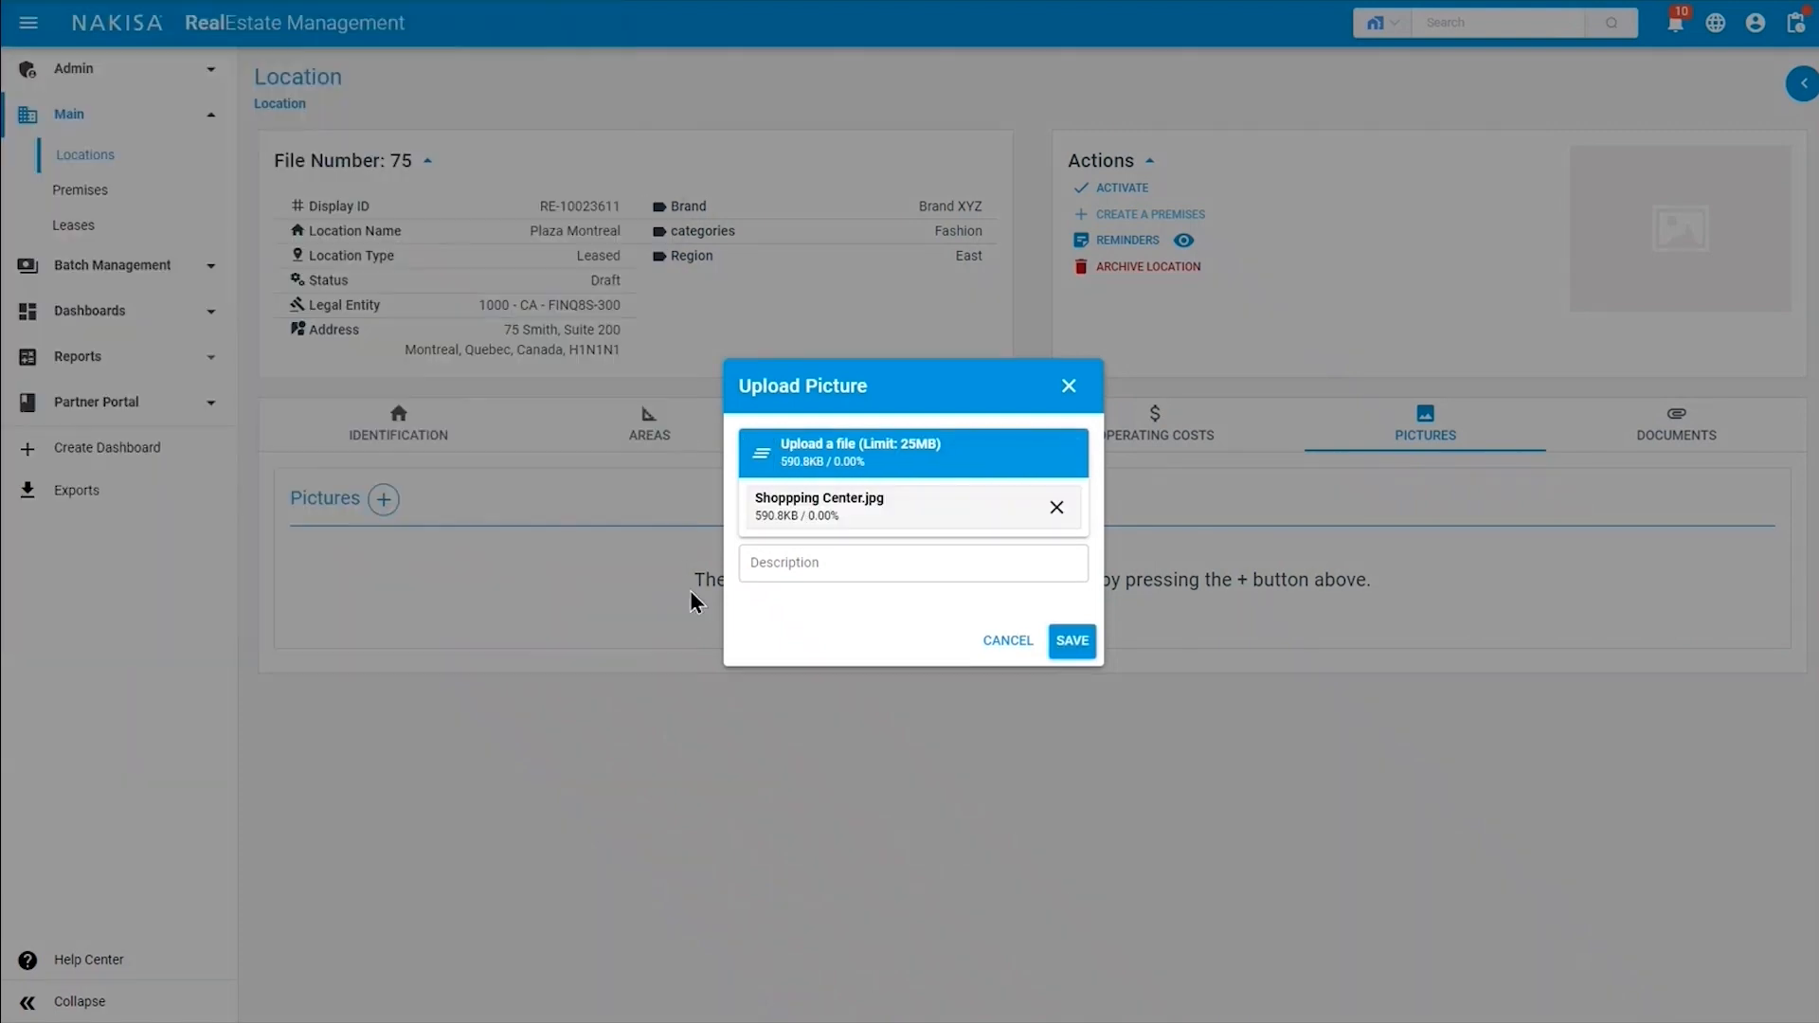
Describe the picture as Retail Shopping Center and save the upload.
left_click(855, 571)
type("Ret")
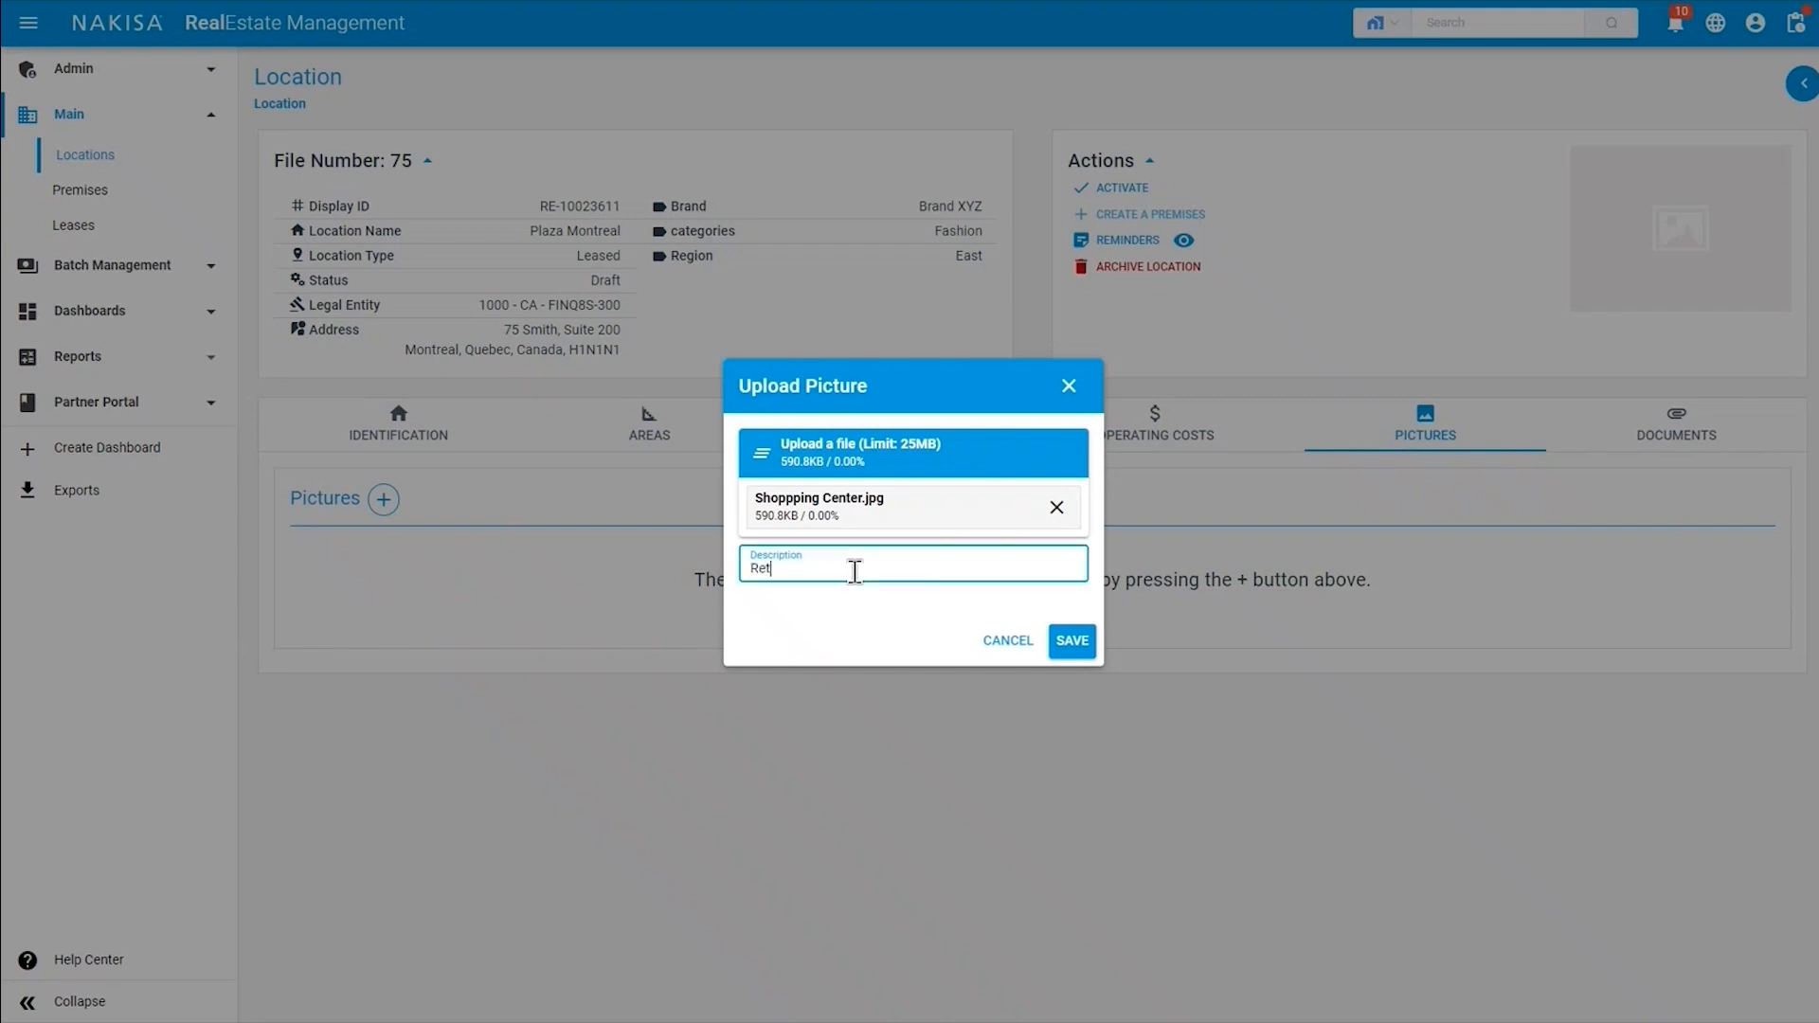
type("ail Shopping Center")
left_click(1080, 642)
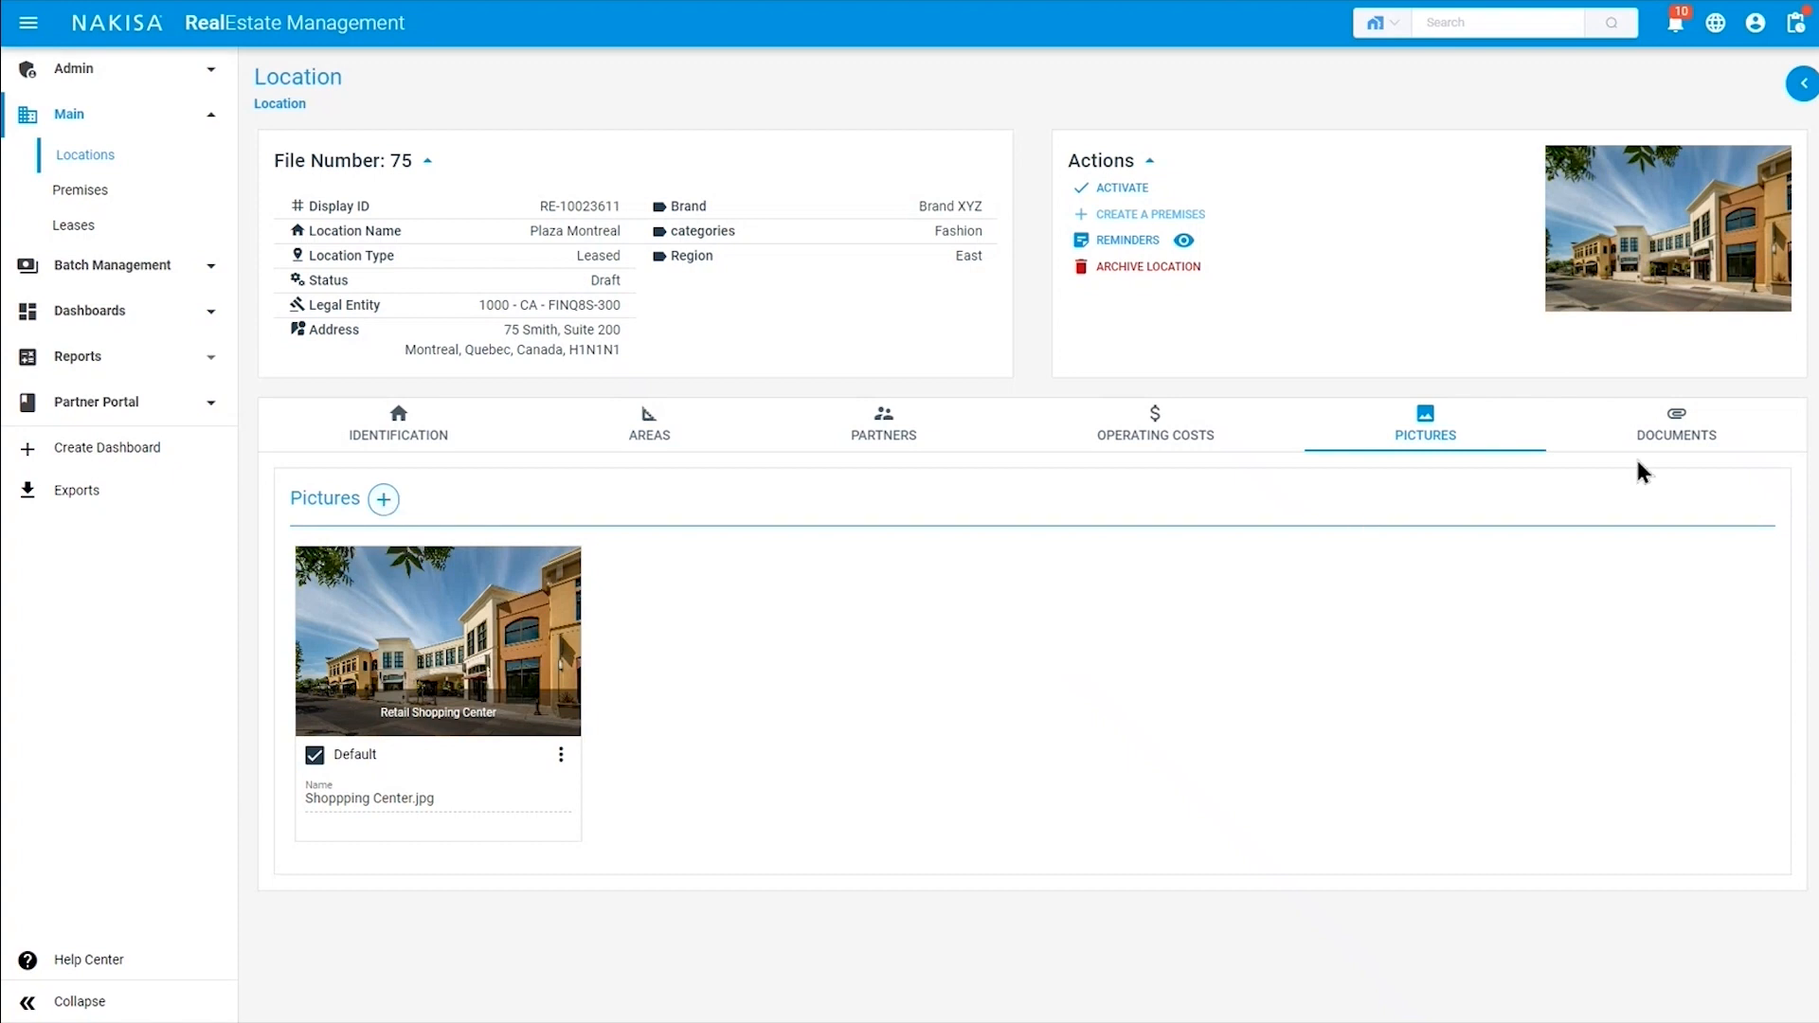
Examine the location's document upload form, including the document status and document type choices, and close it without uploading.
left_click(1691, 460)
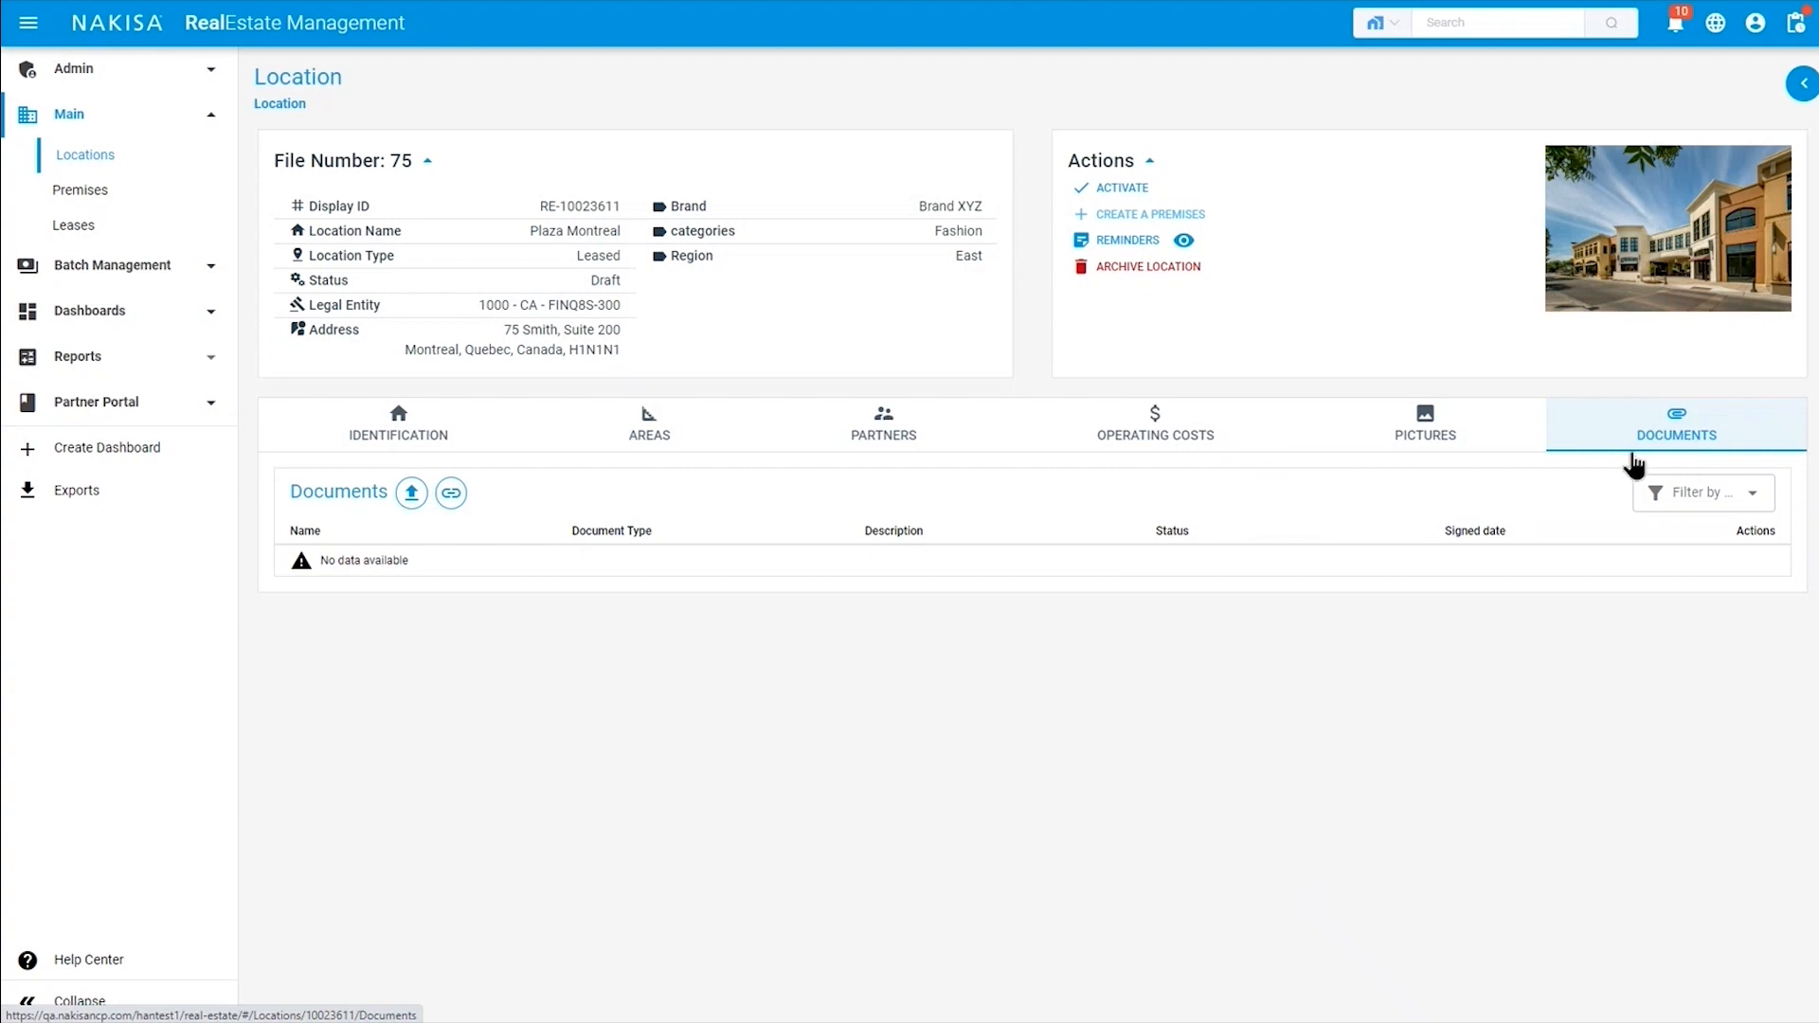
left_click(410, 494)
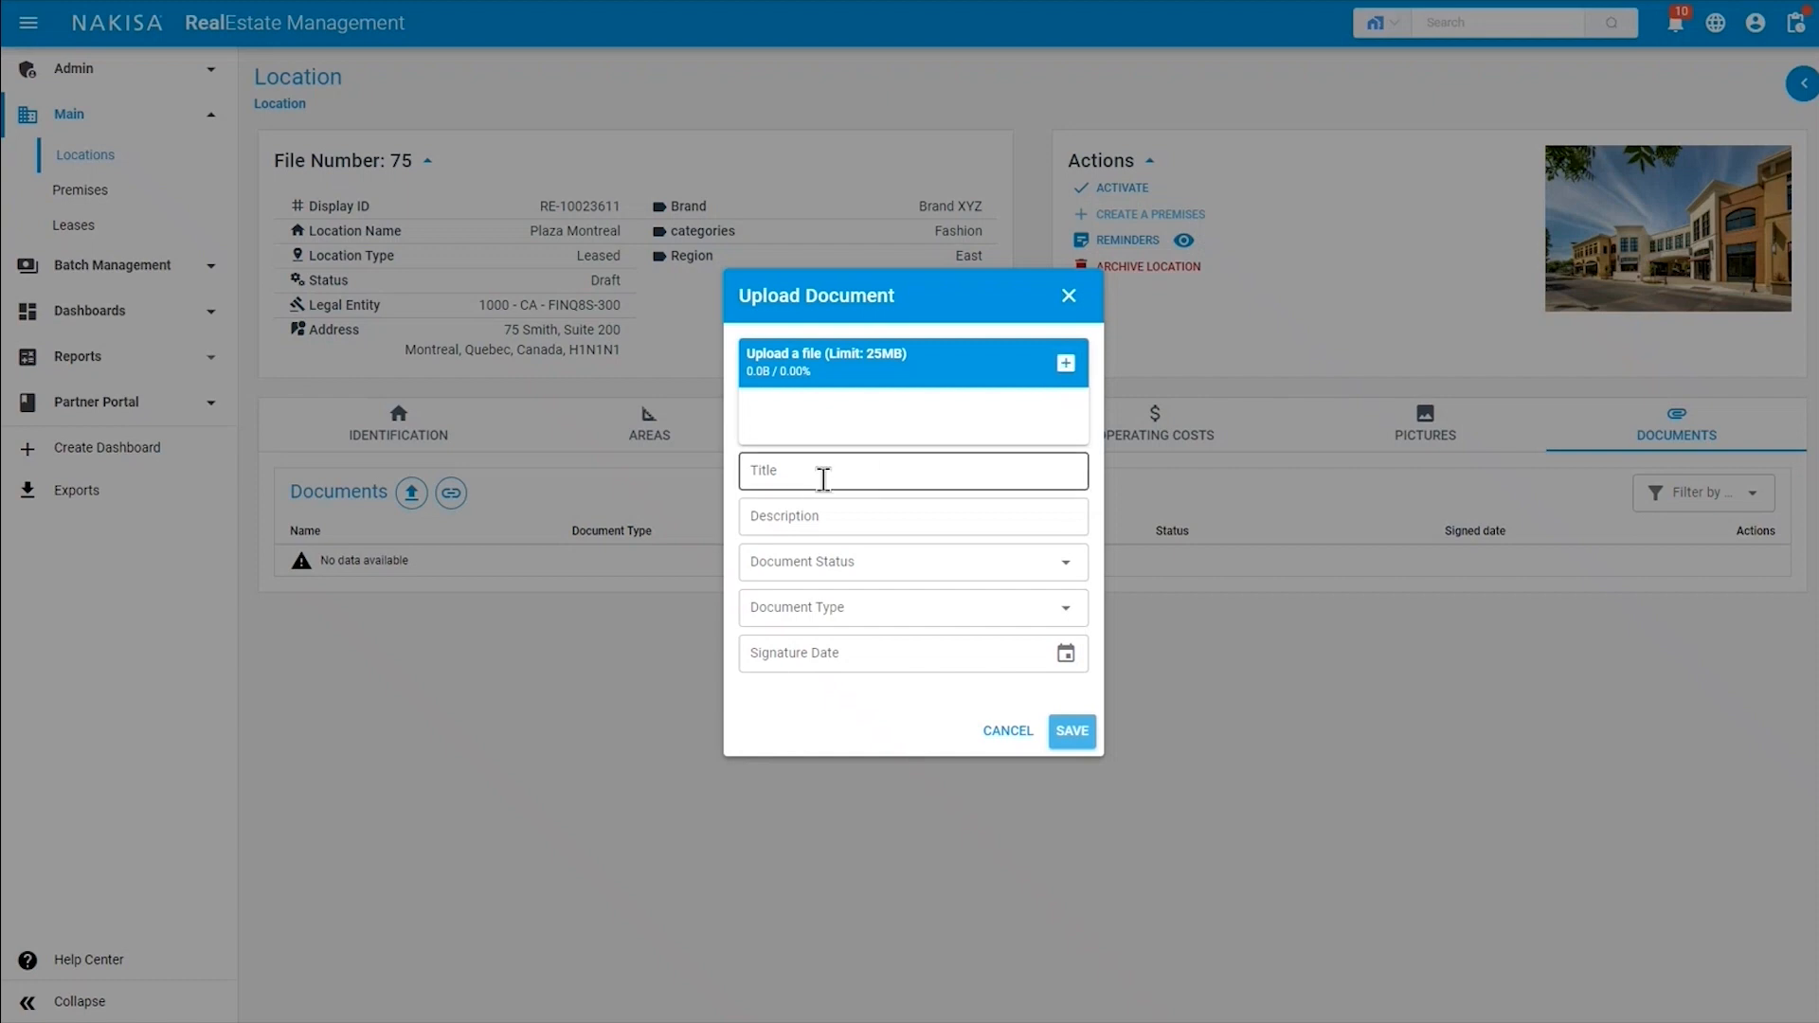
left_click(856, 580)
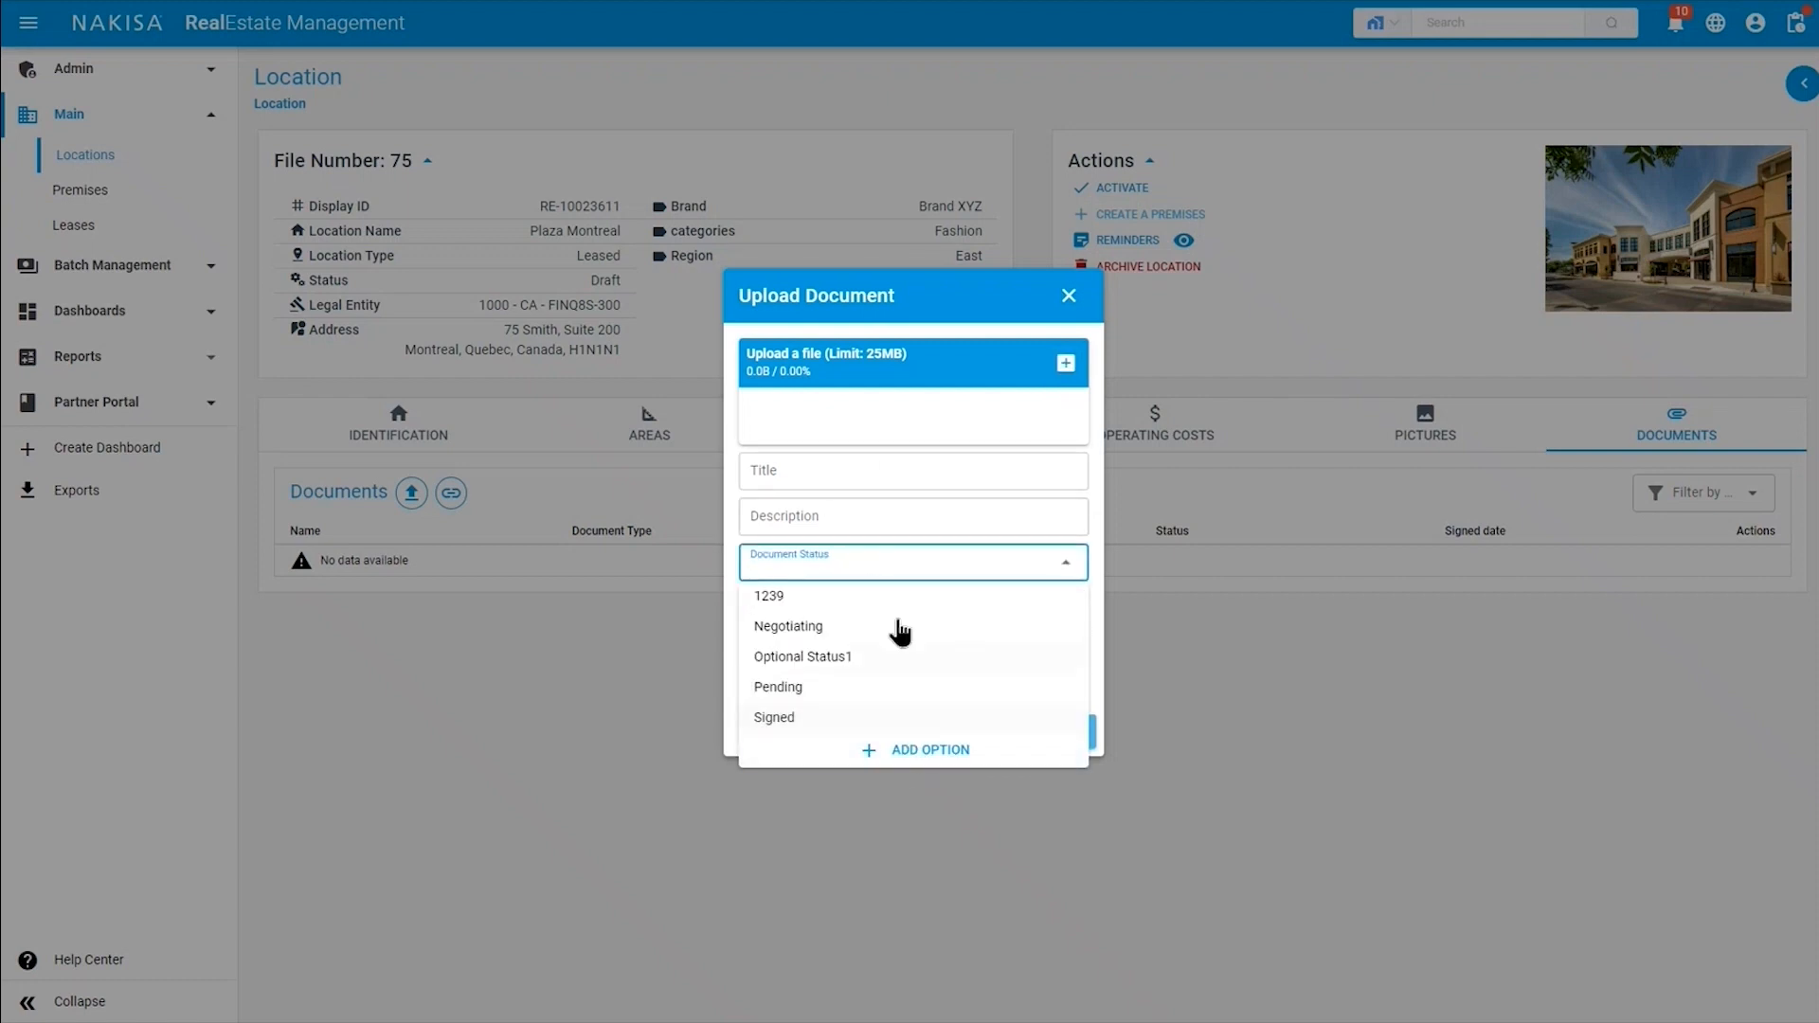
left_click(909, 569)
left_click(810, 617)
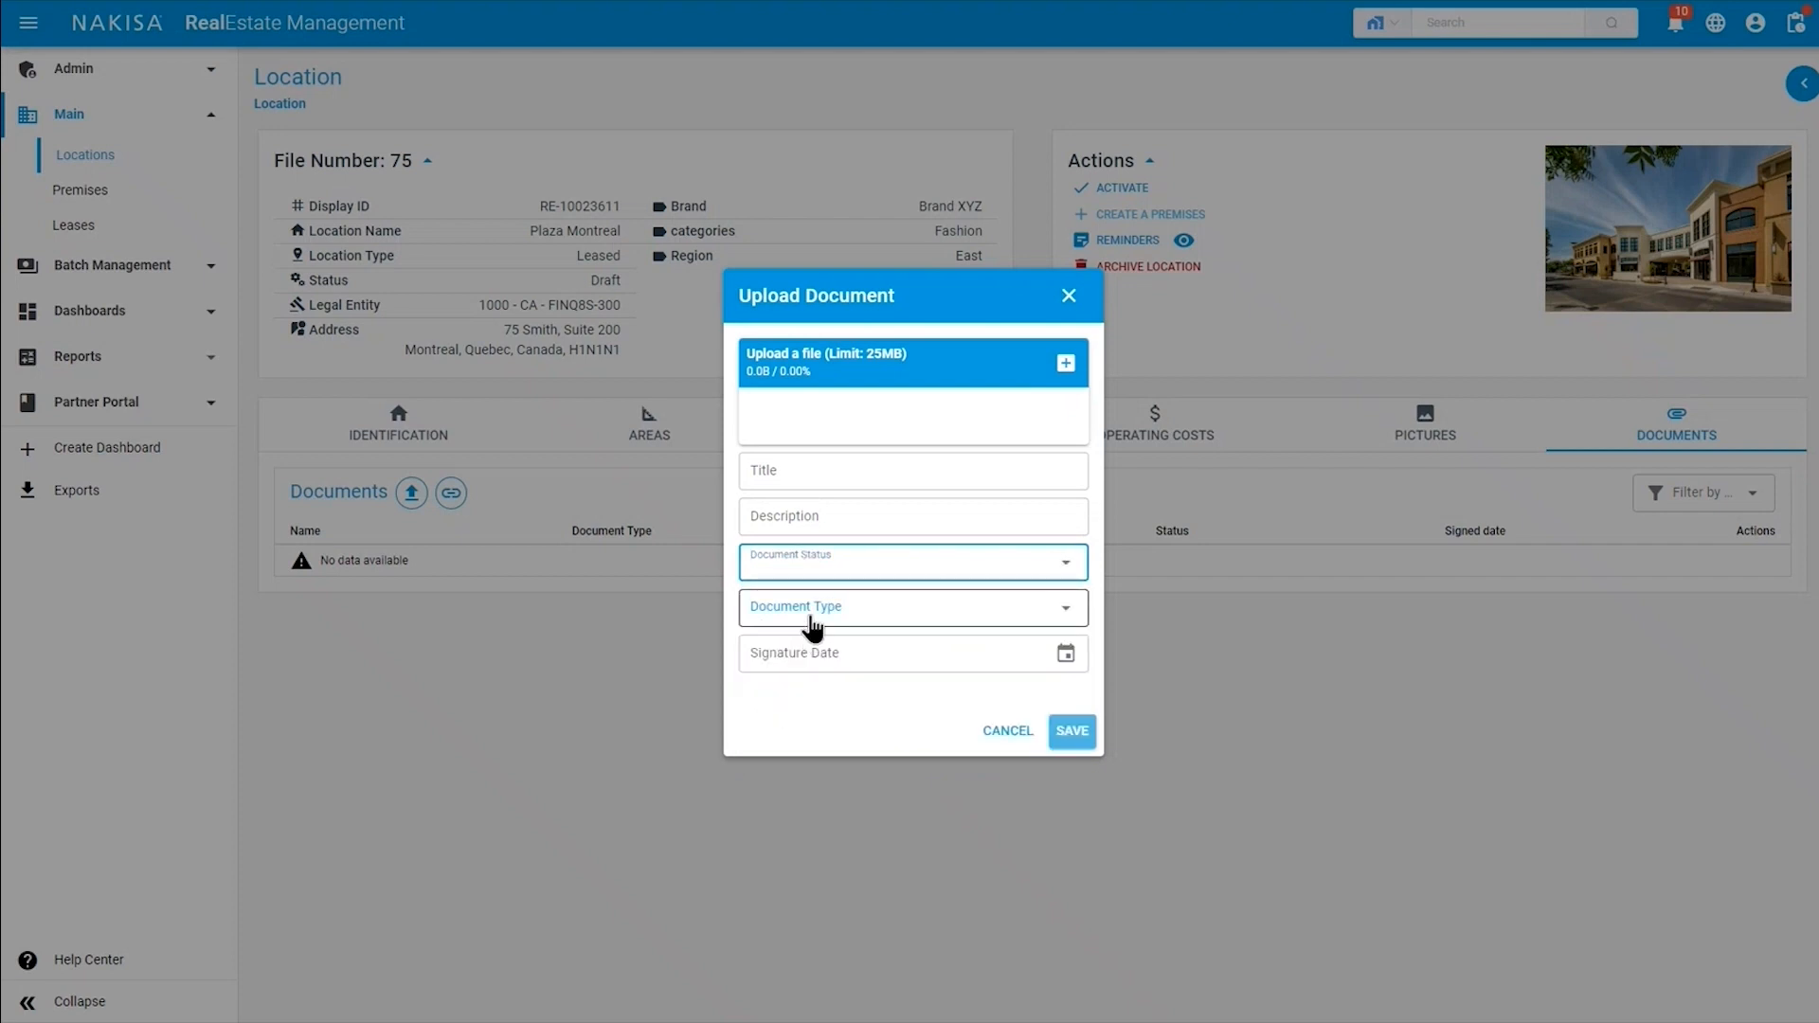
left_click(834, 618)
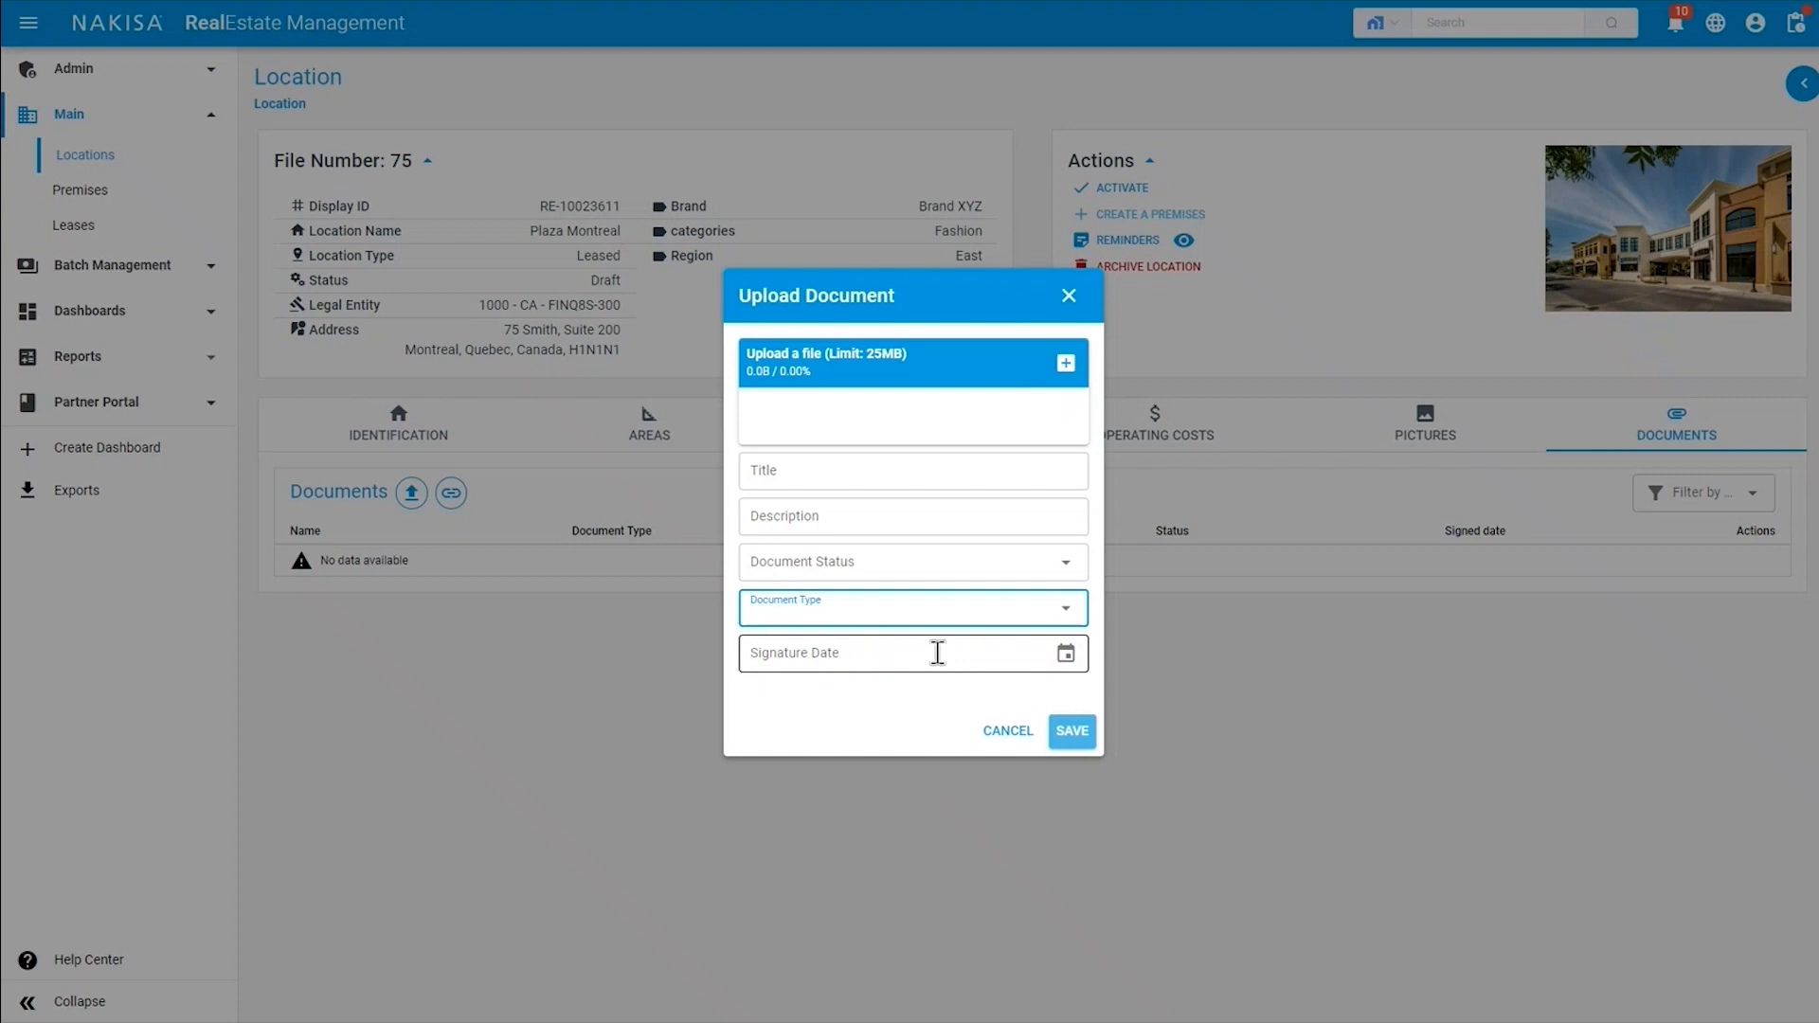
mouse_move(1091, 725)
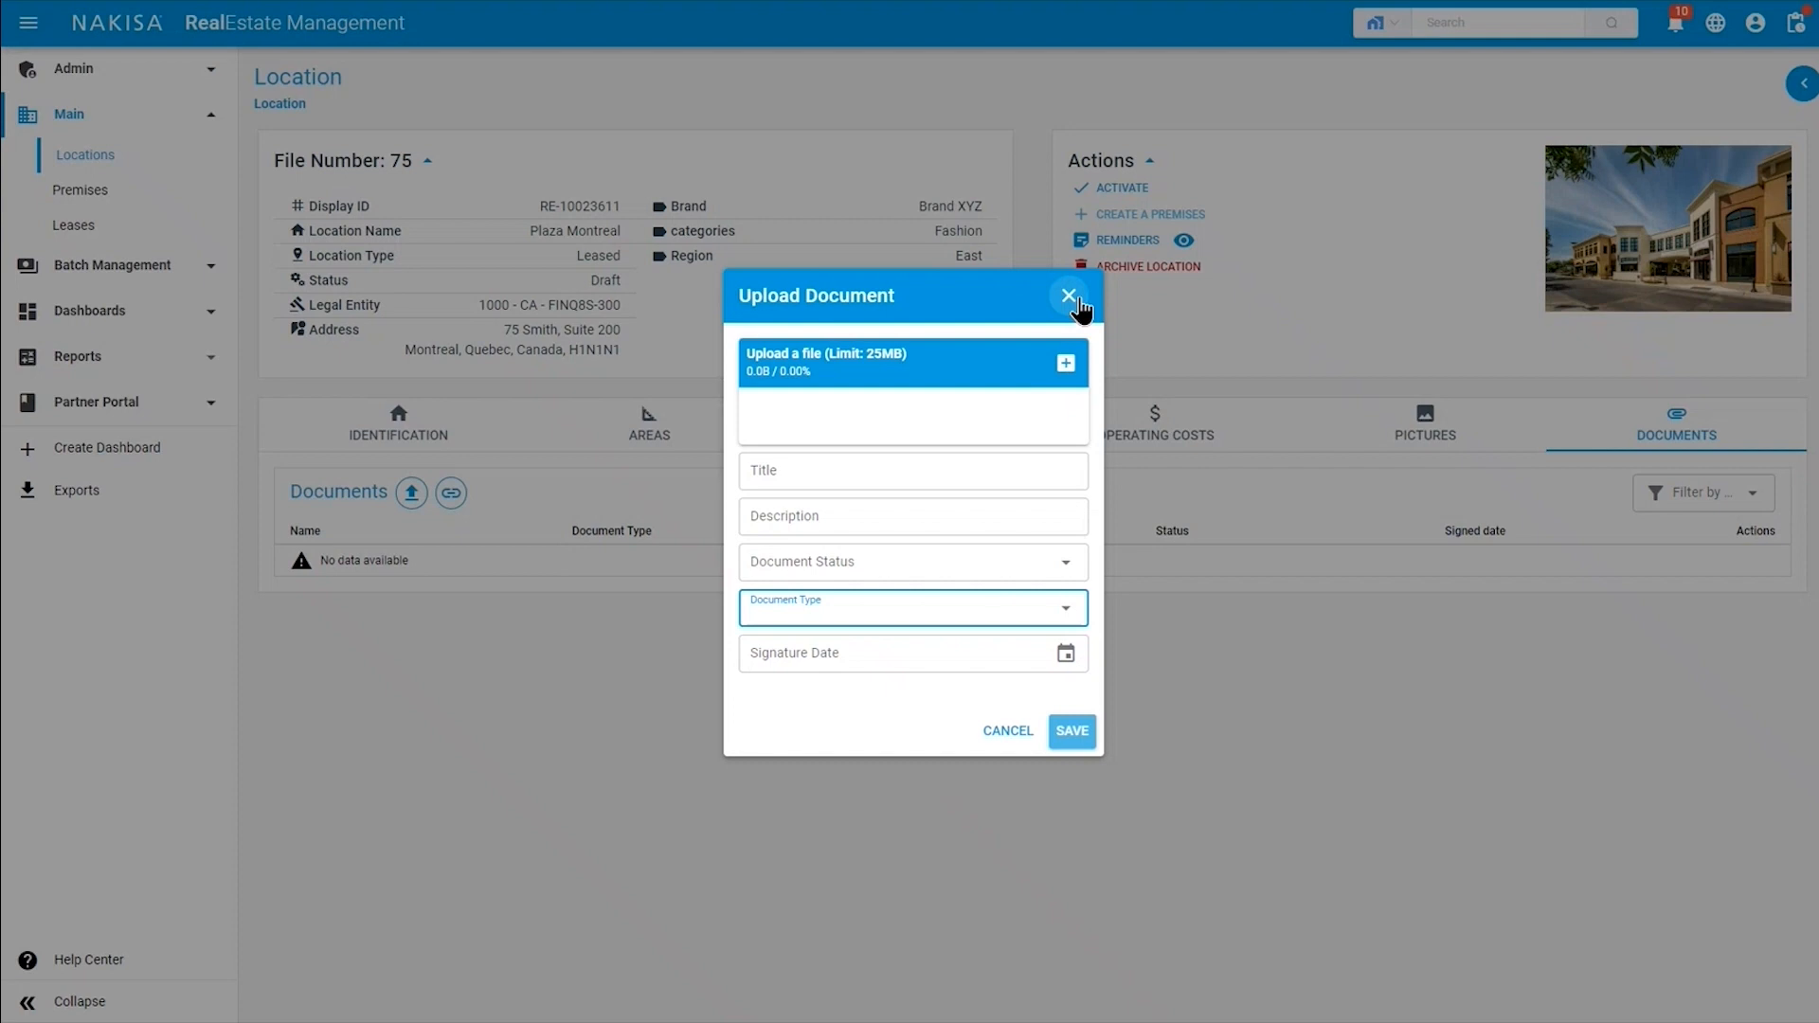
left_click(1070, 297)
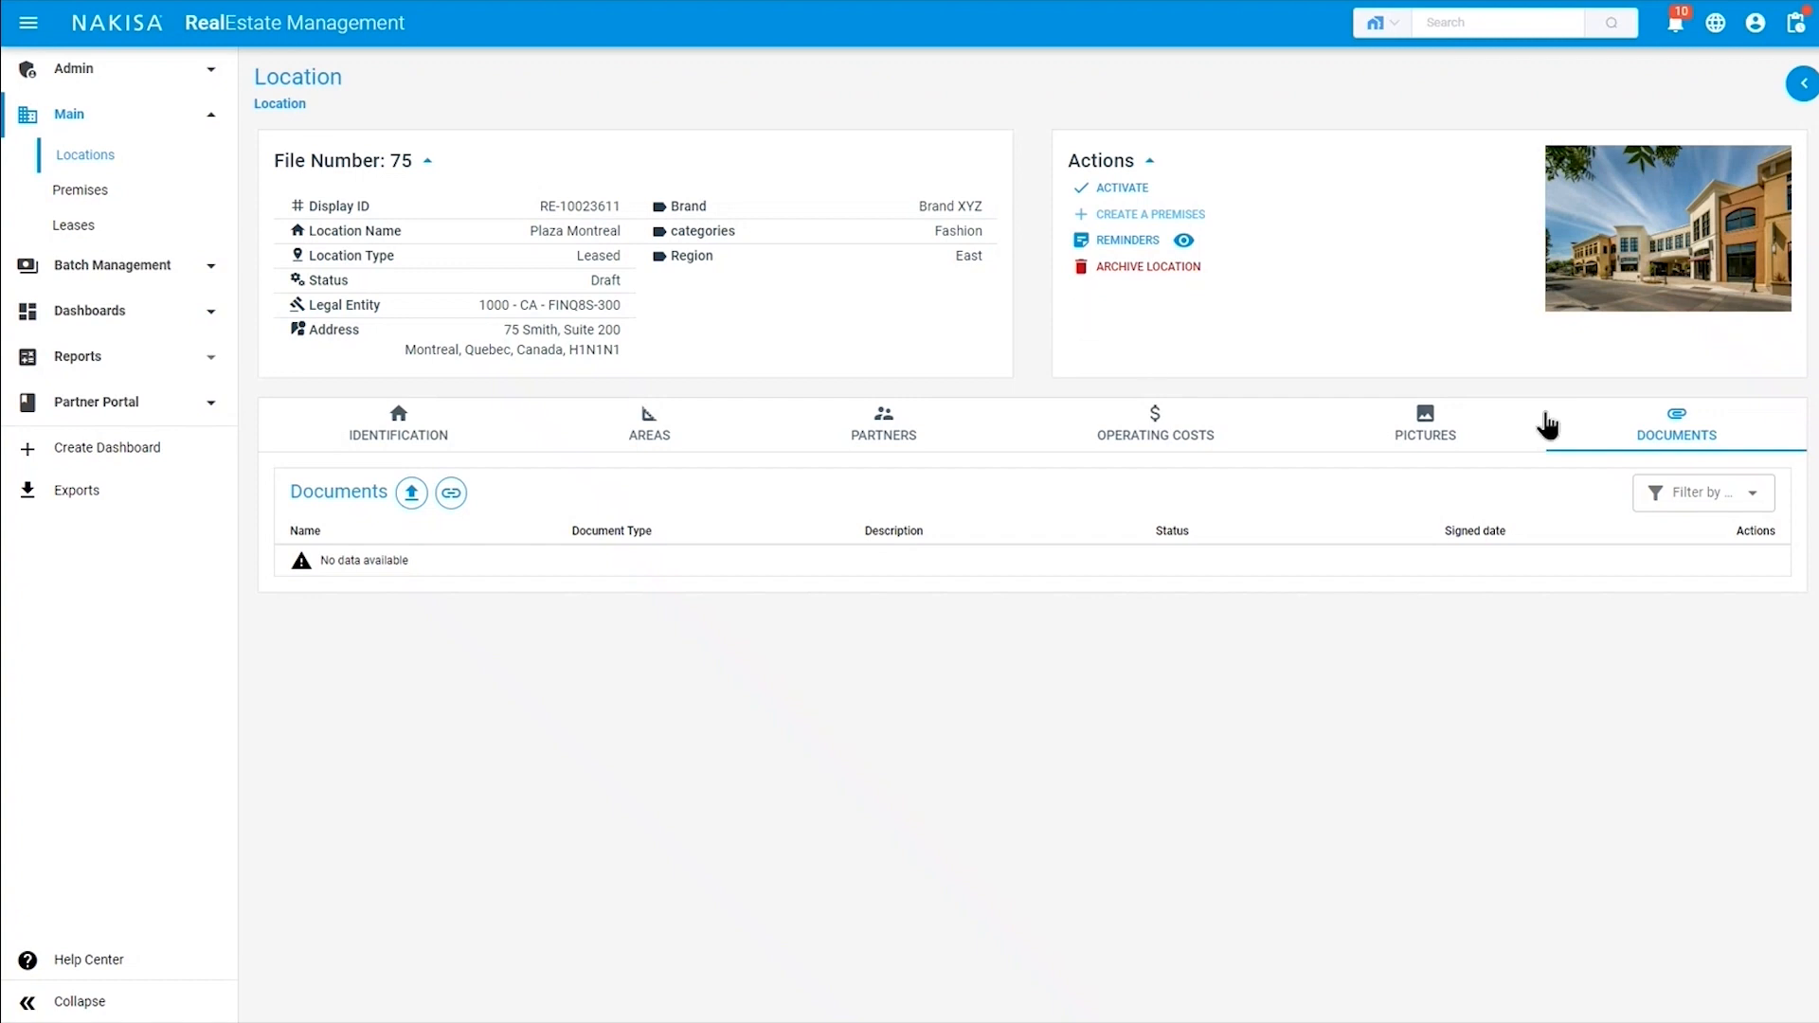
Activate the Plaza Montreal location.
left_click(1101, 190)
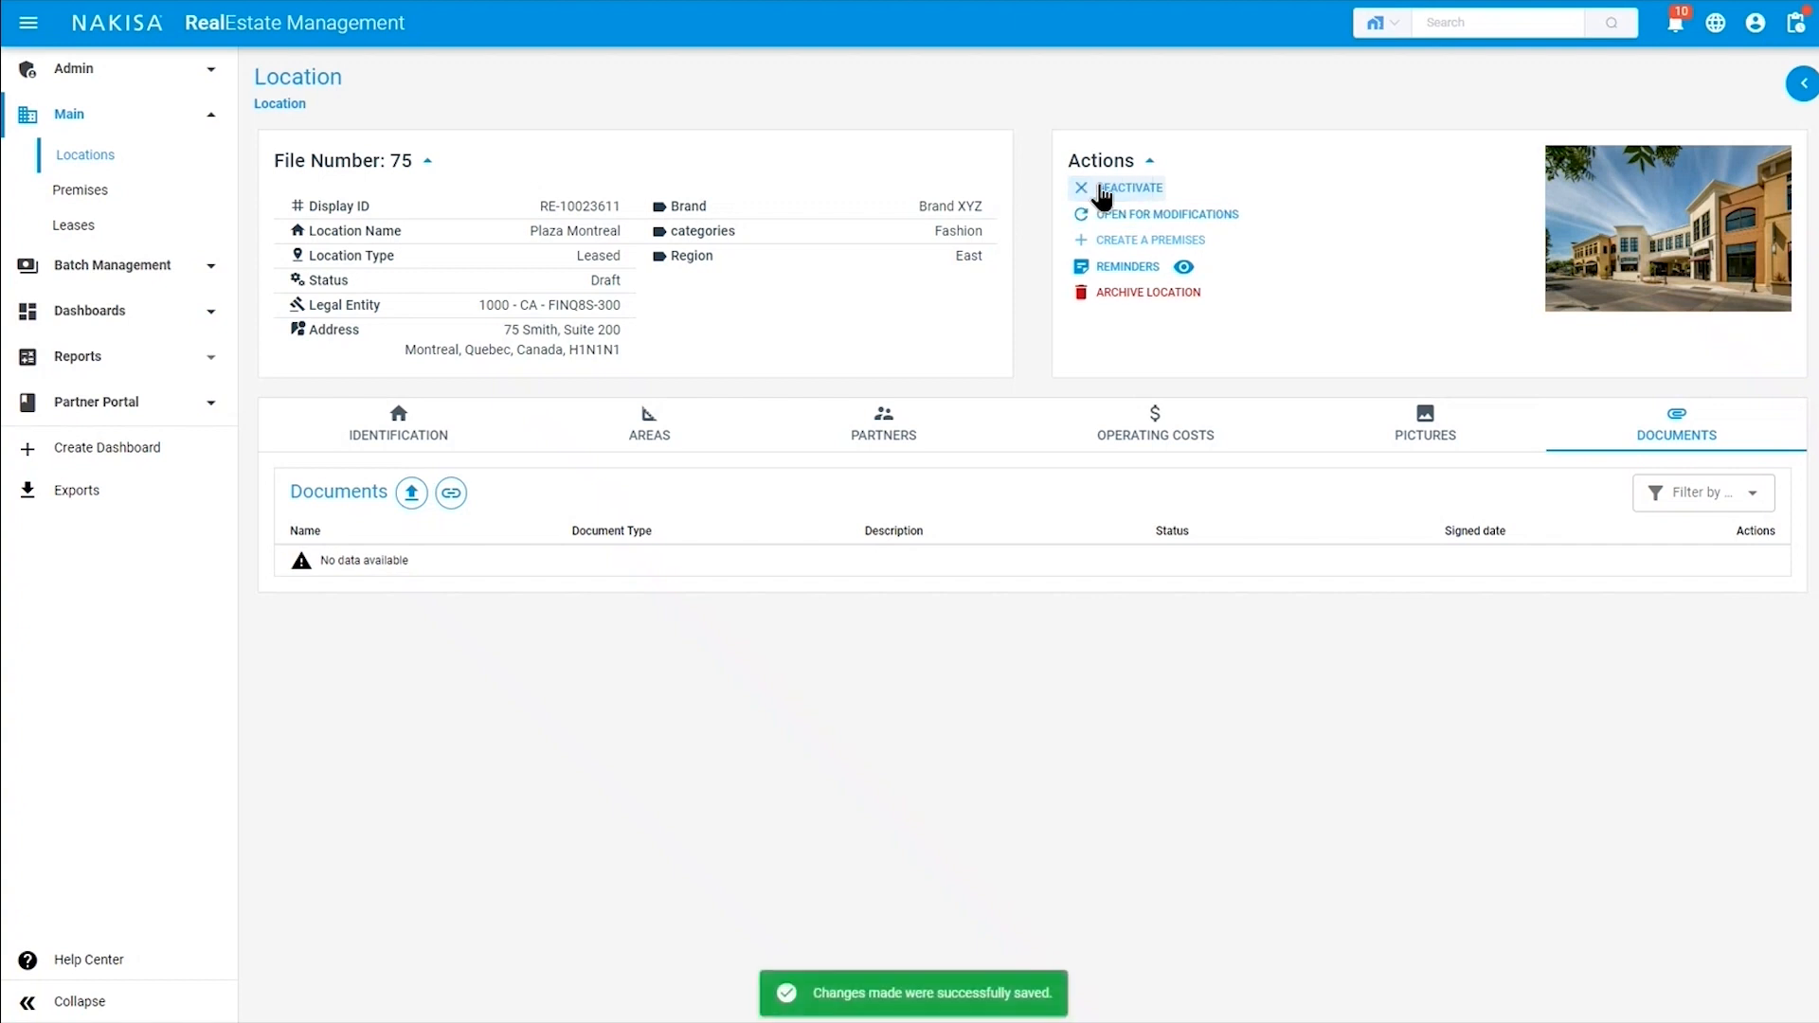